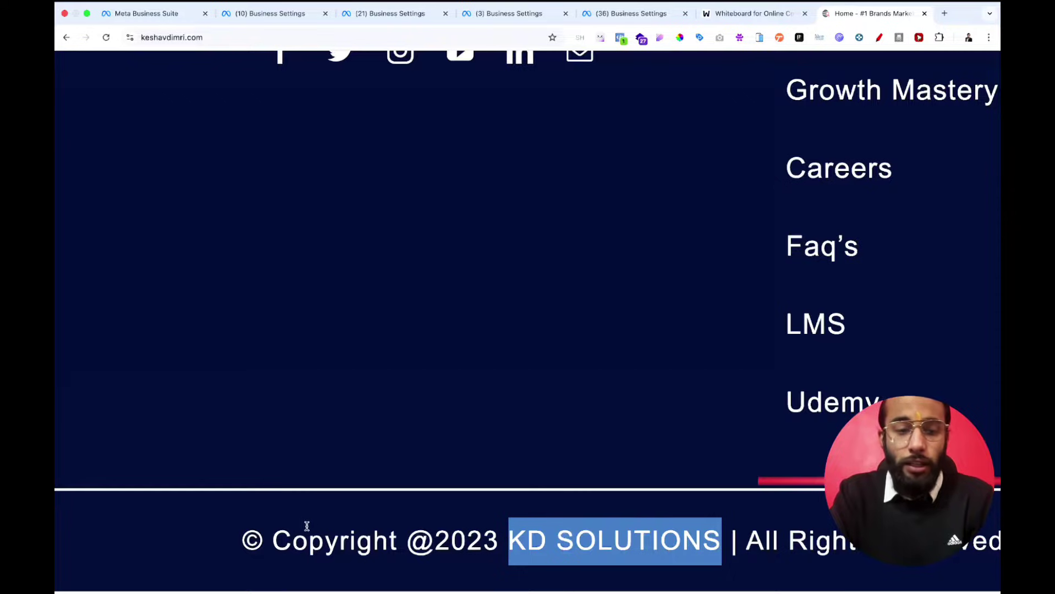
Step: Highlight the business name KD SOLUTIONS in the website footer's copyright line and view the whole footer
{"action": "left_click_drag", "start_coordinate": [253, 539], "coordinate": [723, 545]}
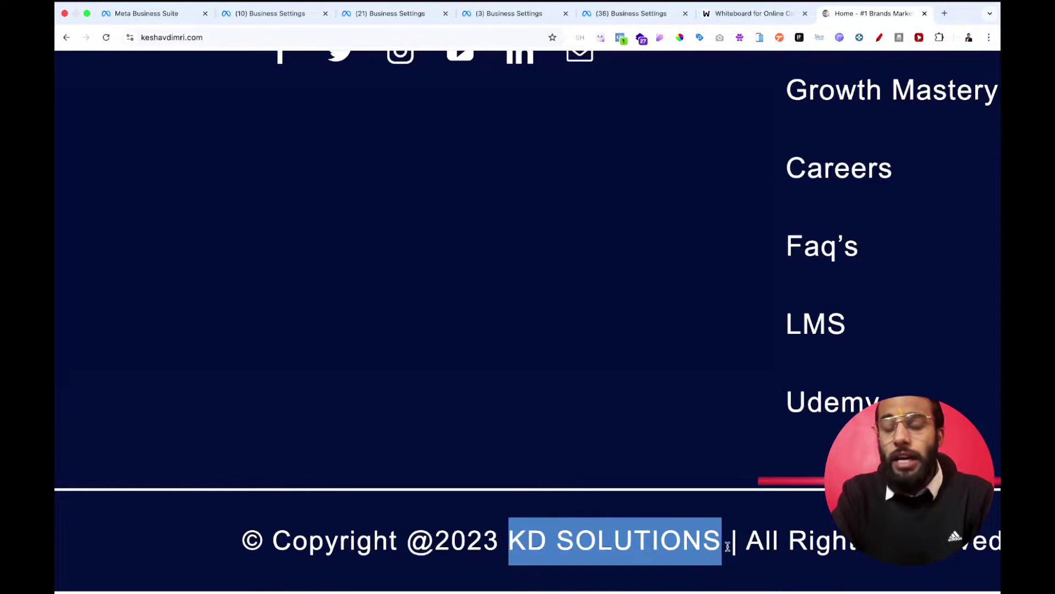
{"action": "scroll", "coordinate": [787, 547], "scroll_direction": "right", "scroll_amount": 3}
{"action": "scroll", "coordinate": [787, 546], "scroll_direction": "right", "scroll_amount": 1}
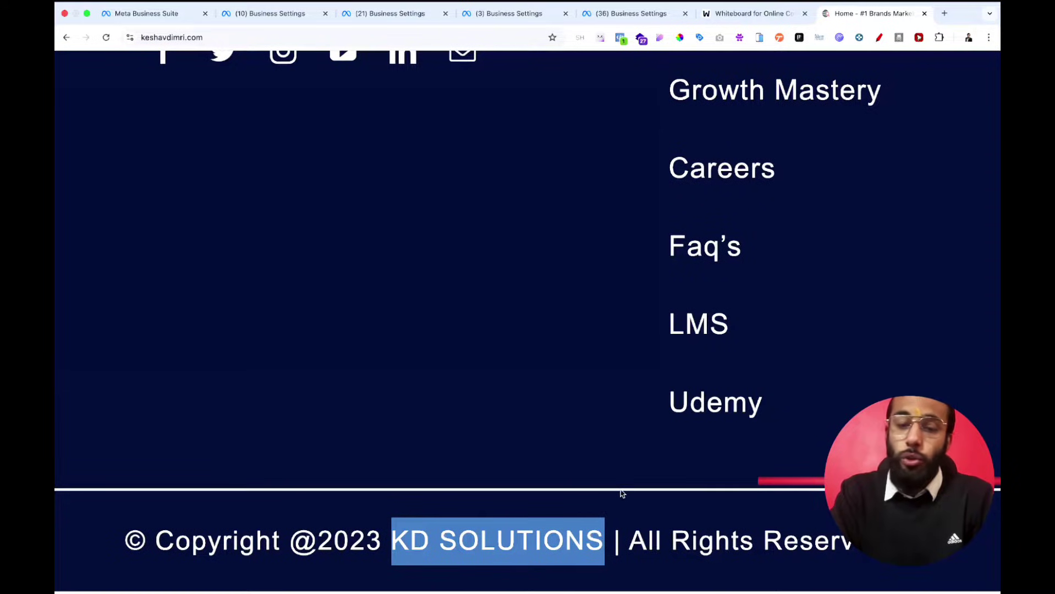
{"action": "scroll", "coordinate": [622, 493], "scroll_direction": "down", "scroll_amount": 5}
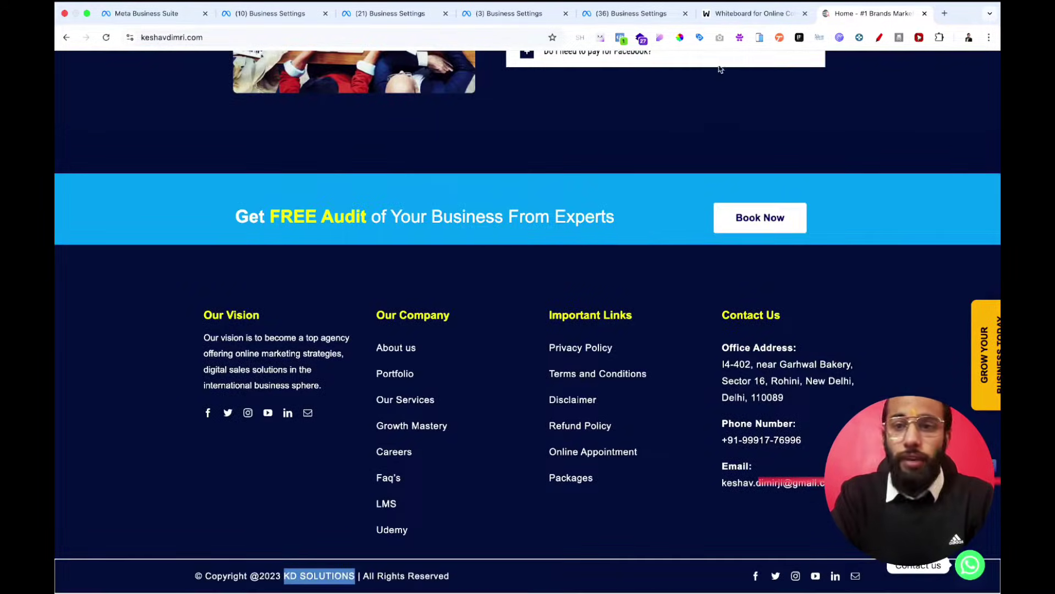
{"action": "left_click", "coordinate": [733, 21]}
{"action": "left_click", "coordinate": [265, 310]}
{"action": "left_click", "coordinate": [266, 308]}
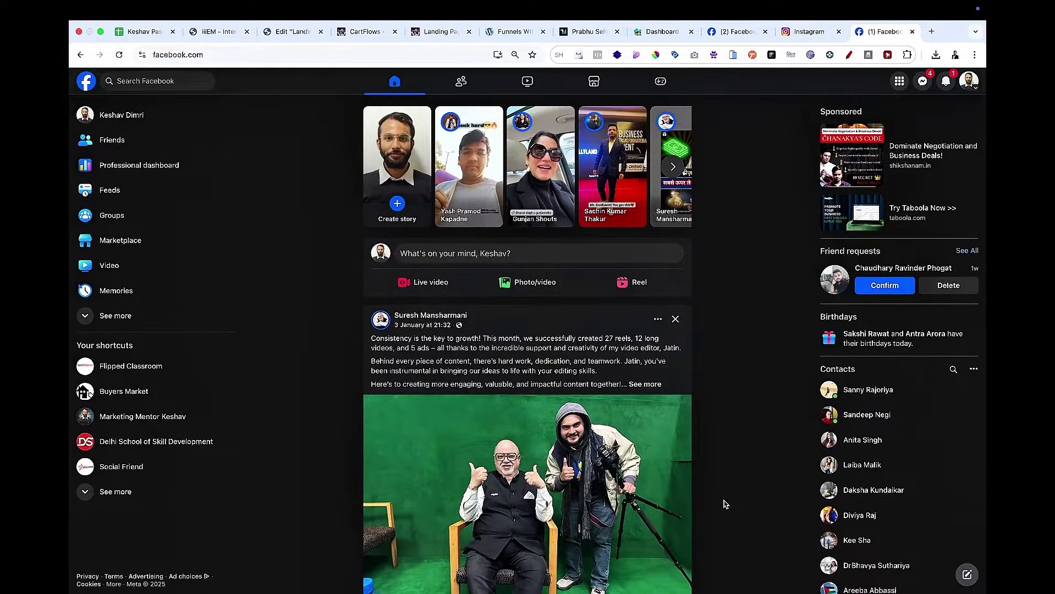
Step: Start creating a Facebook Page named NITYANAND YATRA SEWA, copying the enterprise name from the Udyam registration certificate
{"action": "left_click", "coordinate": [901, 82]}
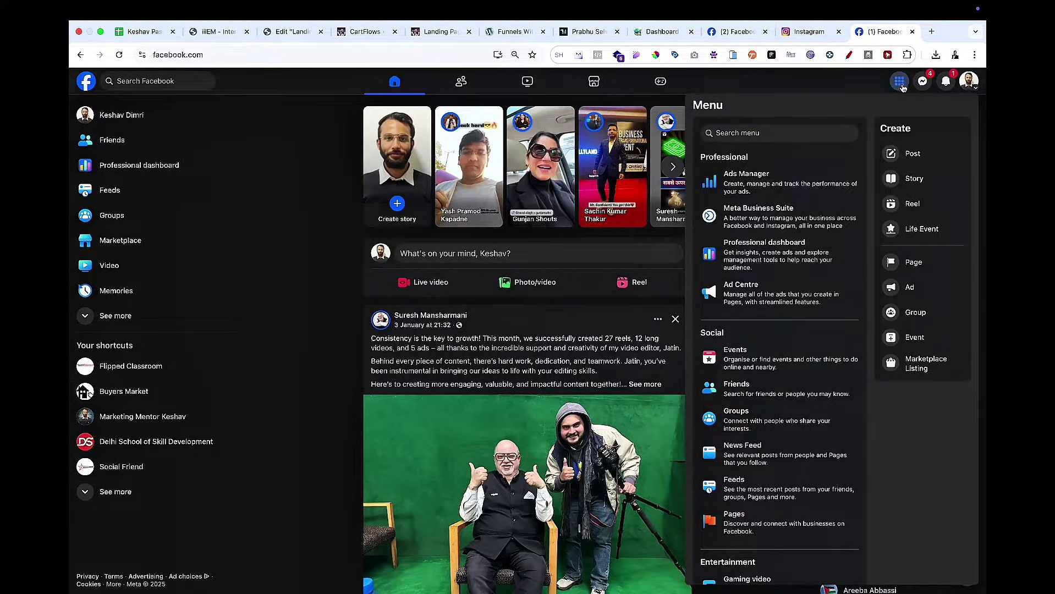
{"action": "left_click", "coordinate": [914, 263]}
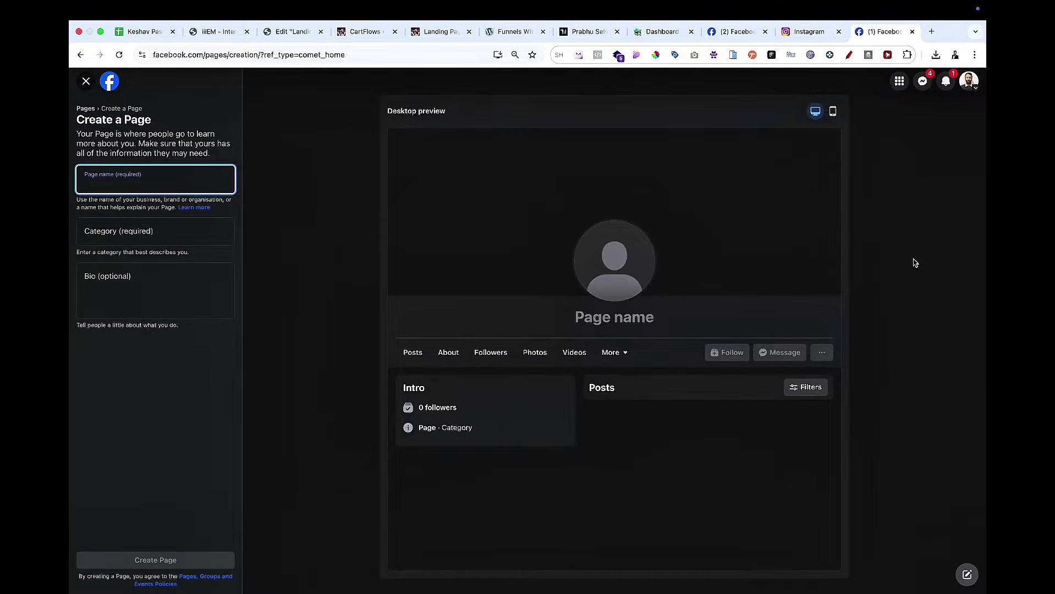
{"action": "type", "text": "NI"}
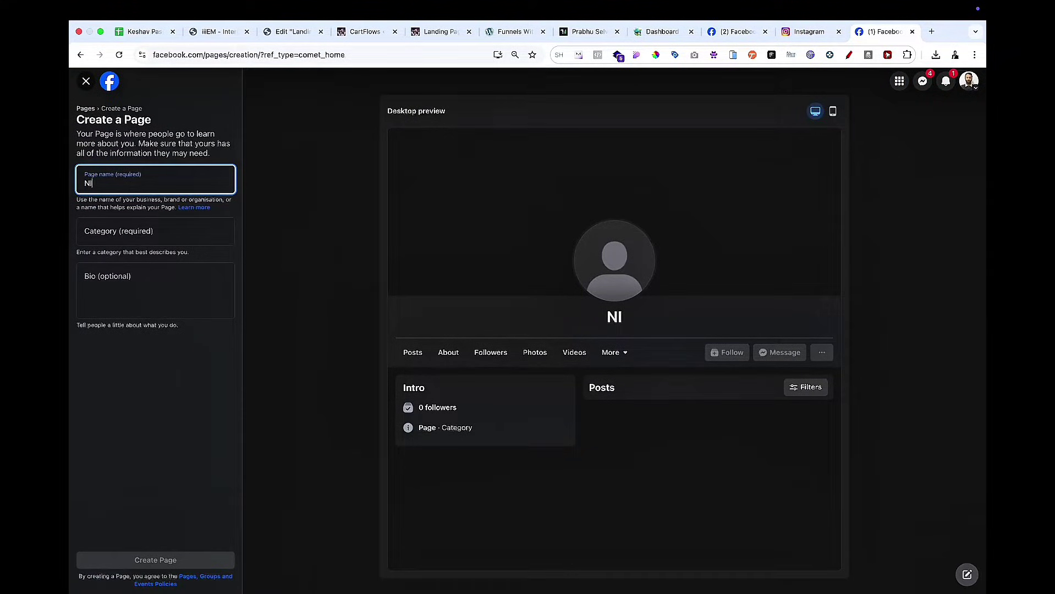
{"action": "key", "text": "BackSpace"}
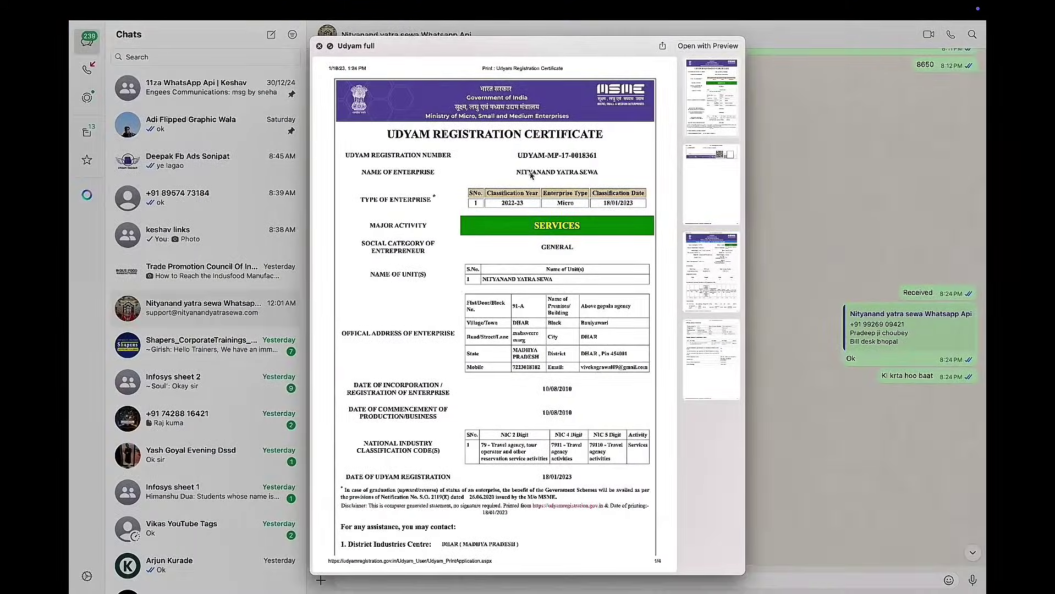
{"action": "left_click_drag", "start_coordinate": [516, 174], "coordinate": [598, 173]}
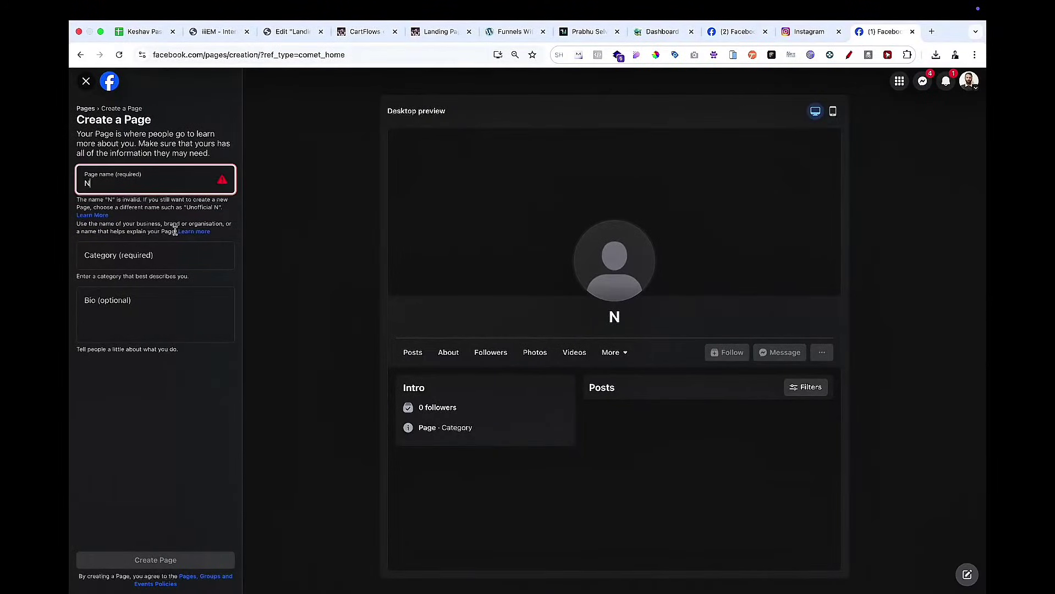
{"action": "type", "text": "NITYANAND YATRA SEWA"}
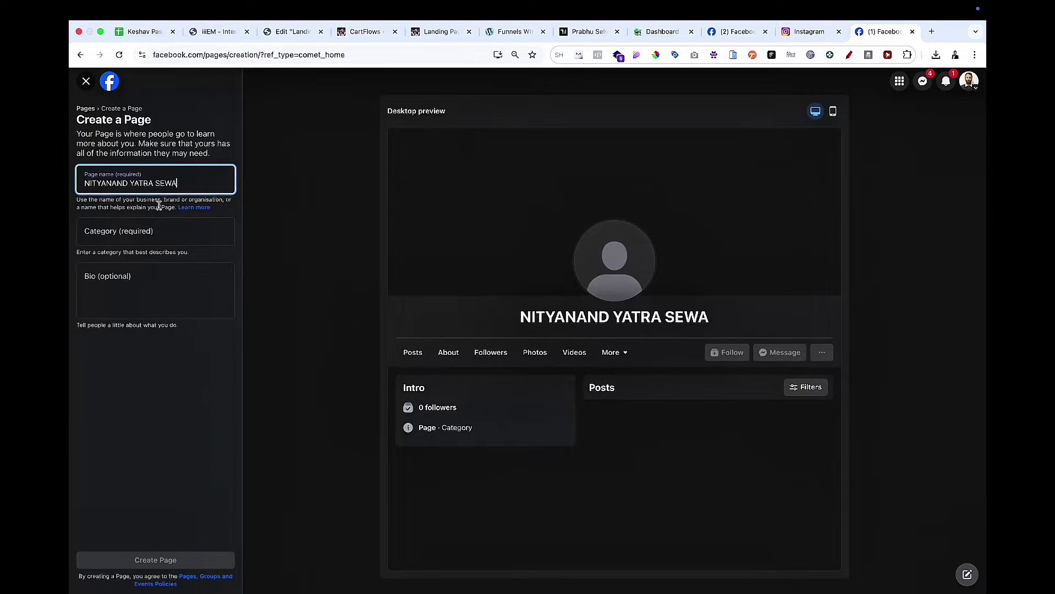
Step: Set the Page category to Travel company and try to create the Page
{"action": "left_click", "coordinate": [142, 237]}
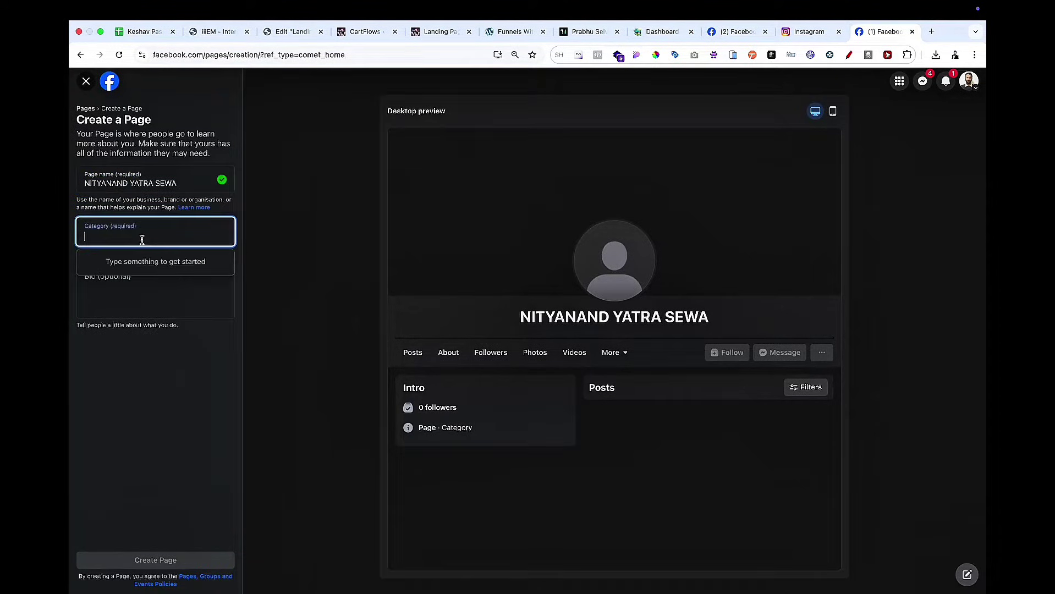
{"action": "type", "text": "travel"}
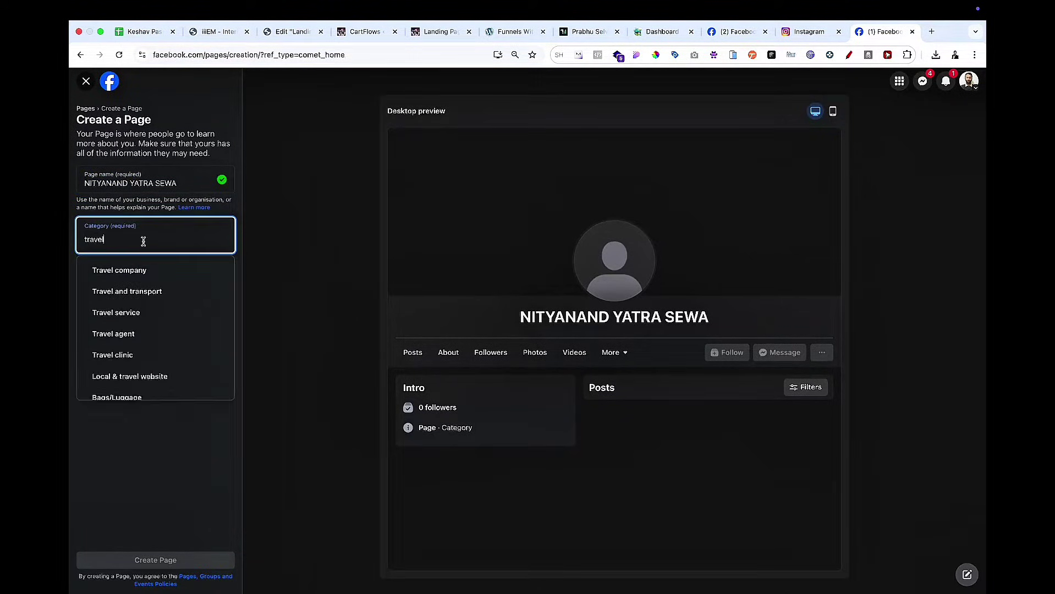
{"action": "left_click", "coordinate": [143, 274]}
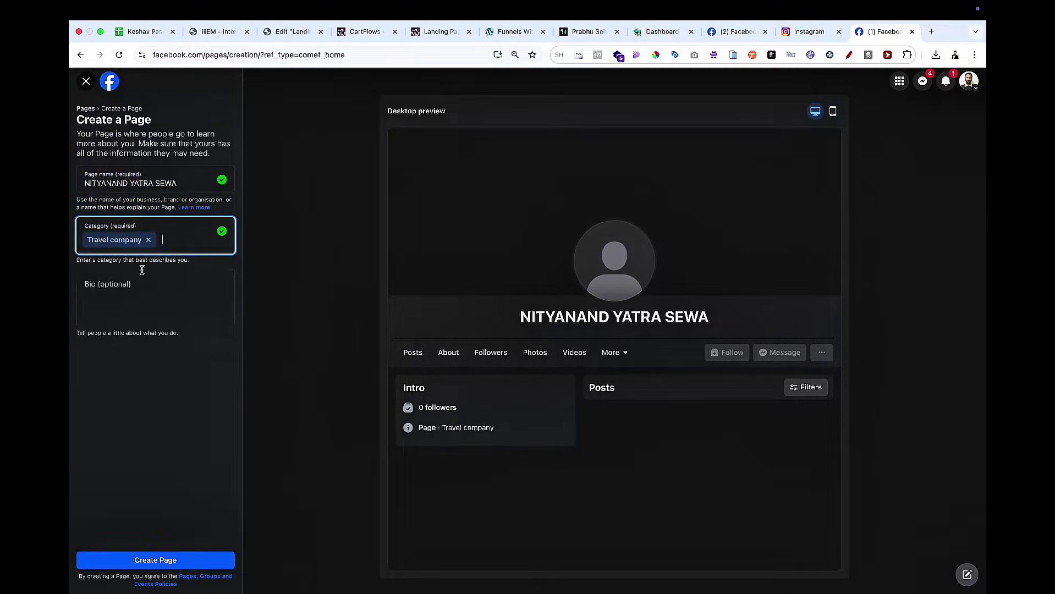
{"action": "left_click", "coordinate": [172, 559]}
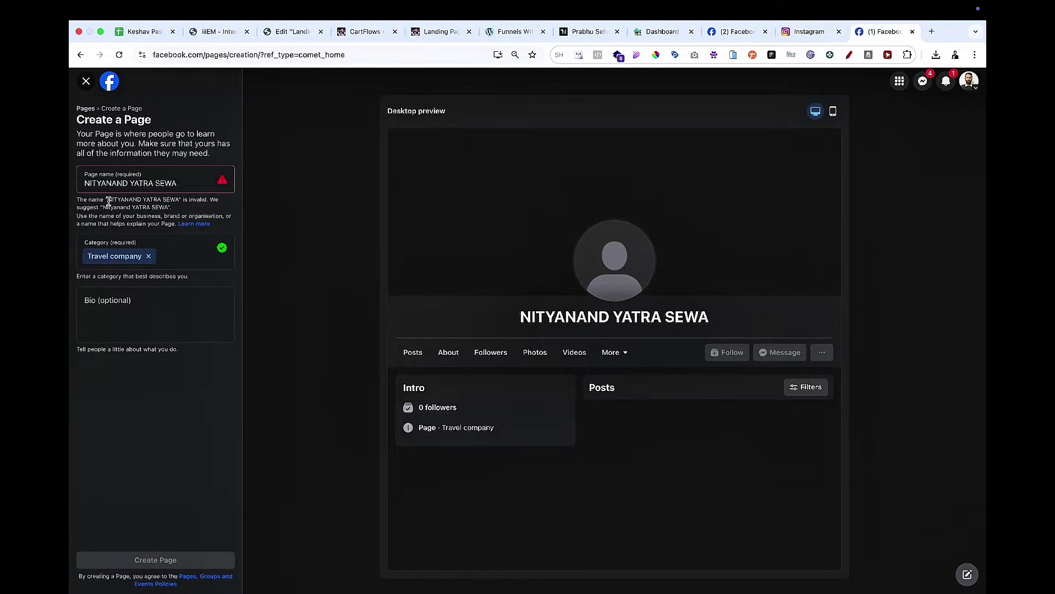
Step: Read the page name error and rewrite the name in mixed case as Nityanand Yatra Seva
{"action": "left_click_drag", "start_coordinate": [110, 202], "coordinate": [170, 205]}
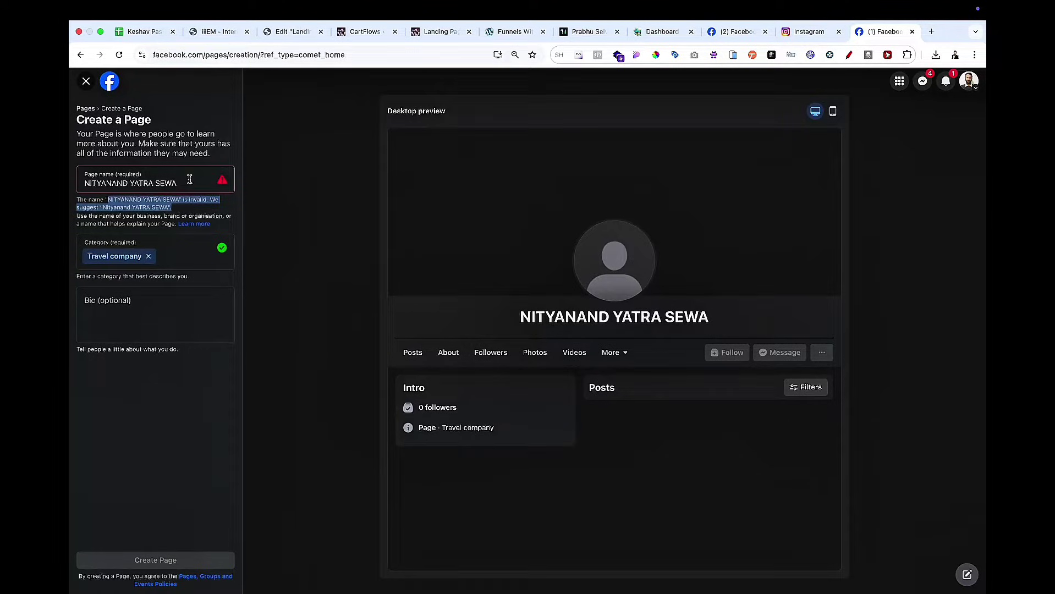
{"action": "left_click_drag", "start_coordinate": [91, 183], "coordinate": [113, 182]}
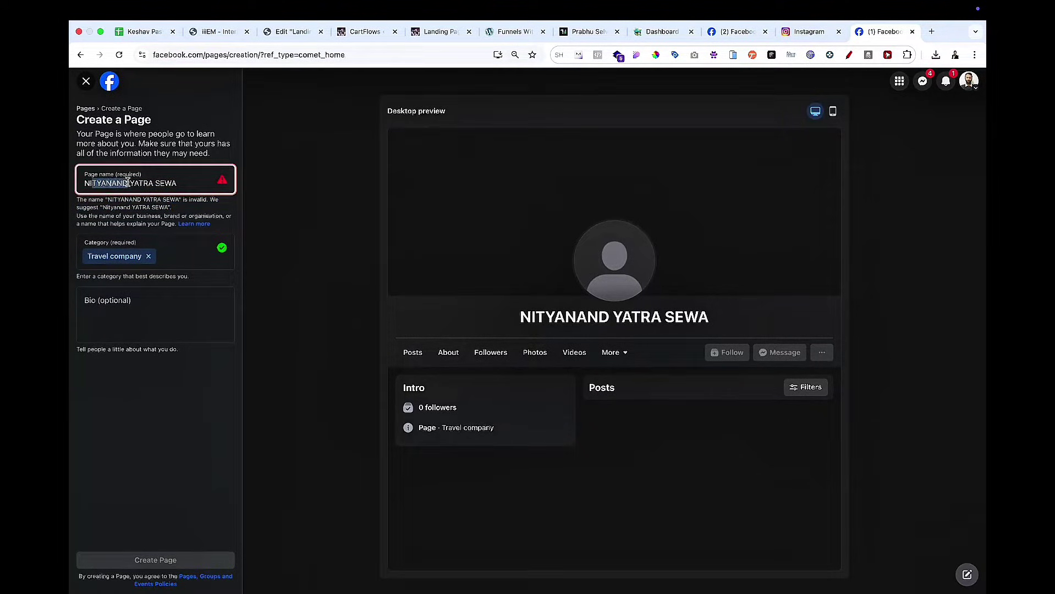
{"action": "key", "text": "BackSpace"}
{"action": "type", "text": "ityanan"}
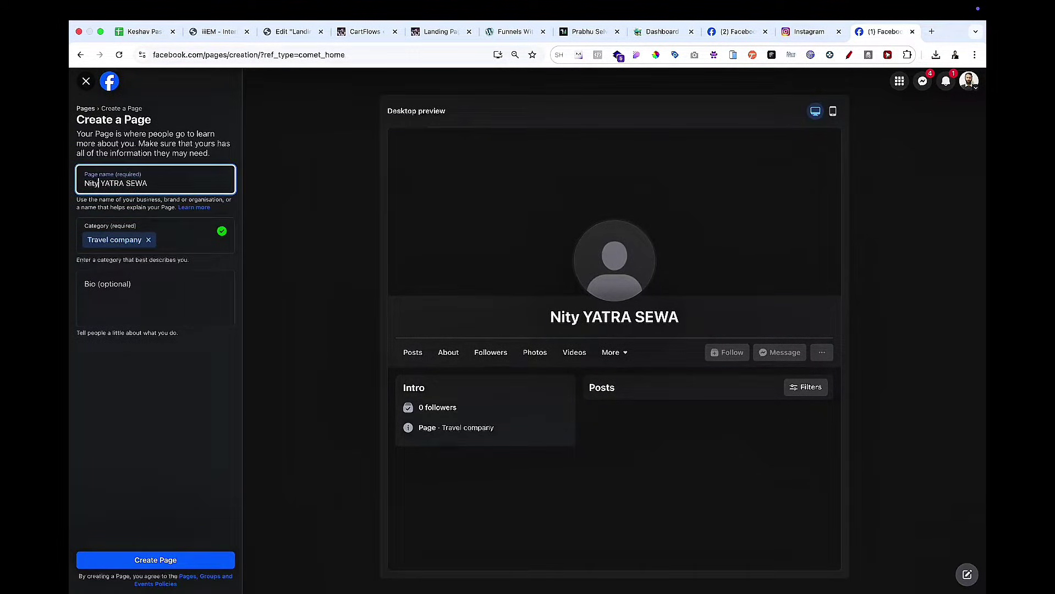
{"action": "type", "text": "d"}
{"action": "left_click_drag", "start_coordinate": [122, 184], "coordinate": [226, 185]}
{"action": "type", "text": "t"}
{"action": "key", "text": "BackSpace"}
{"action": "type", "text": "Y"}
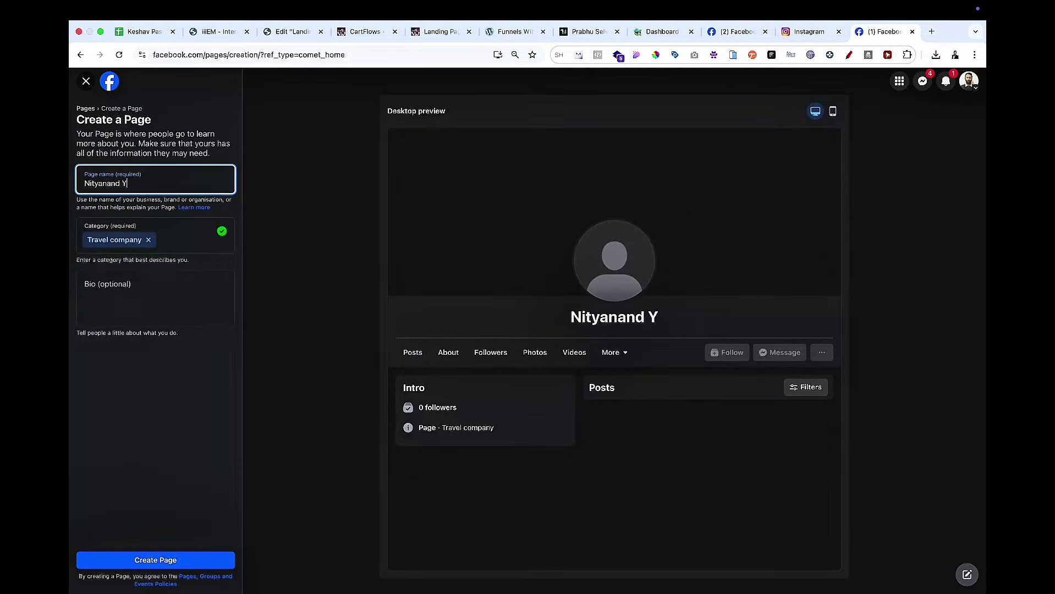
{"action": "type", "text": "atra Seva"}
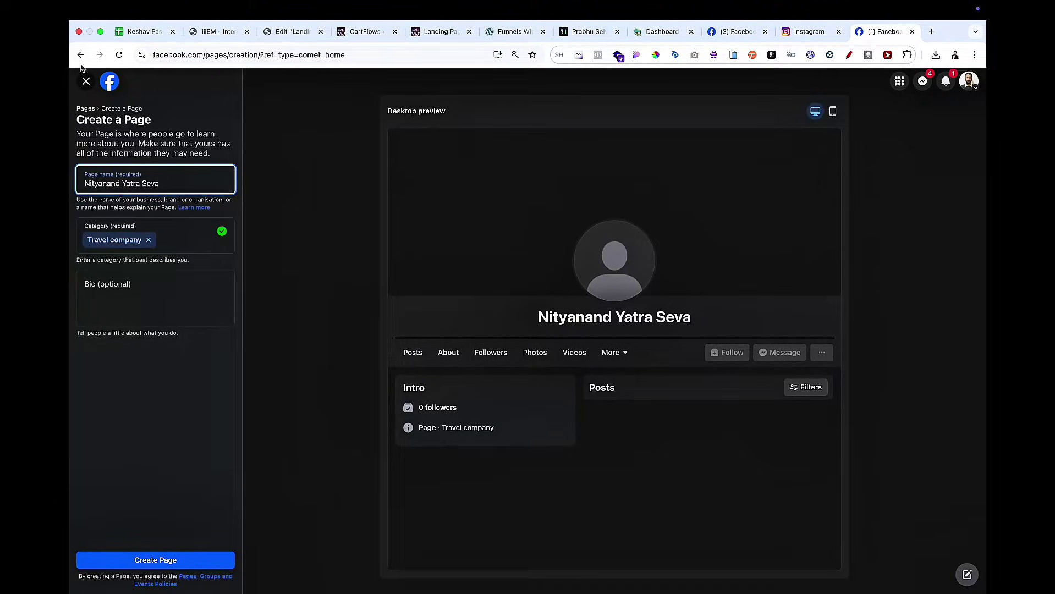
Step: Abandon the unfinished Page form and return to the Facebook home feed
{"action": "left_click", "coordinate": [86, 81]}
{"action": "left_click", "coordinate": [610, 358]}
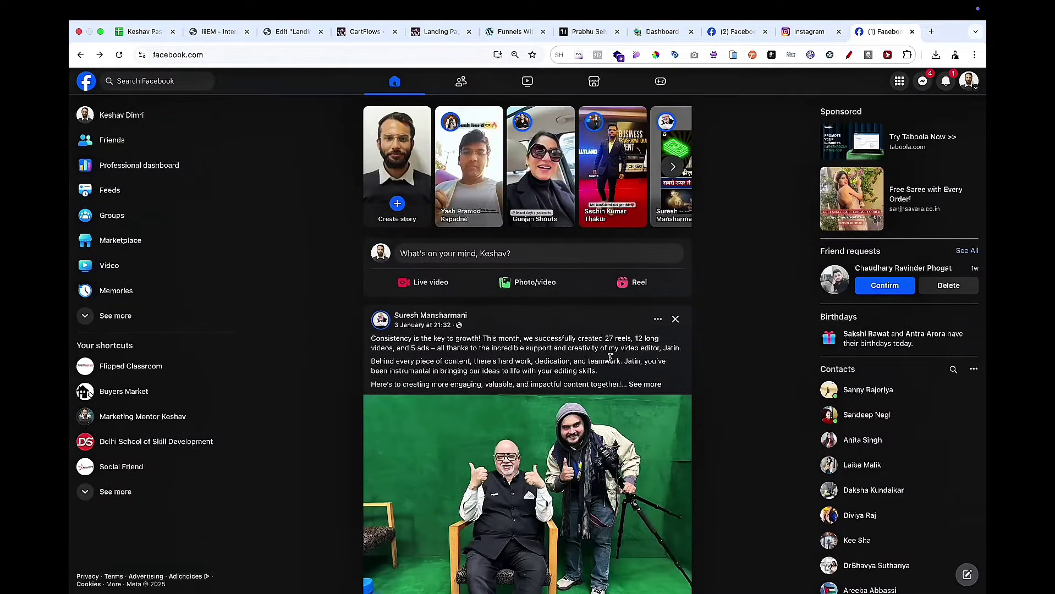
{"action": "scroll", "coordinate": [610, 359], "scroll_direction": "down", "scroll_amount": 10}
{"action": "scroll", "coordinate": [610, 359], "scroll_direction": "up", "scroll_amount": 10}
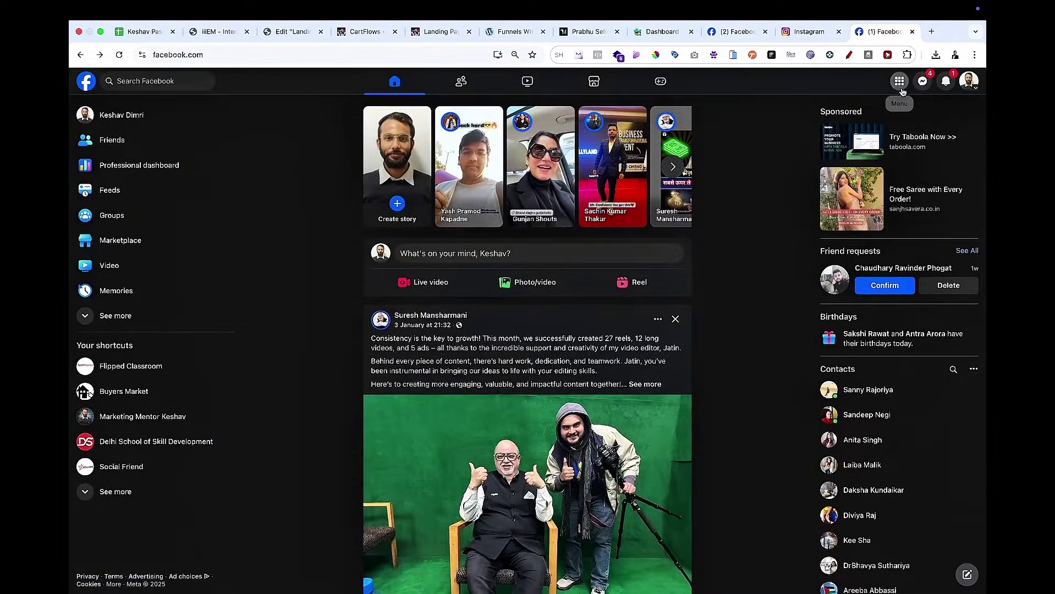
Step: Start creating a new Facebook Page and enter Nityanand Yatra Seva as its name
{"action": "left_click", "coordinate": [900, 81]}
{"action": "left_click", "coordinate": [925, 268]}
{"action": "left_click", "coordinate": [209, 174]}
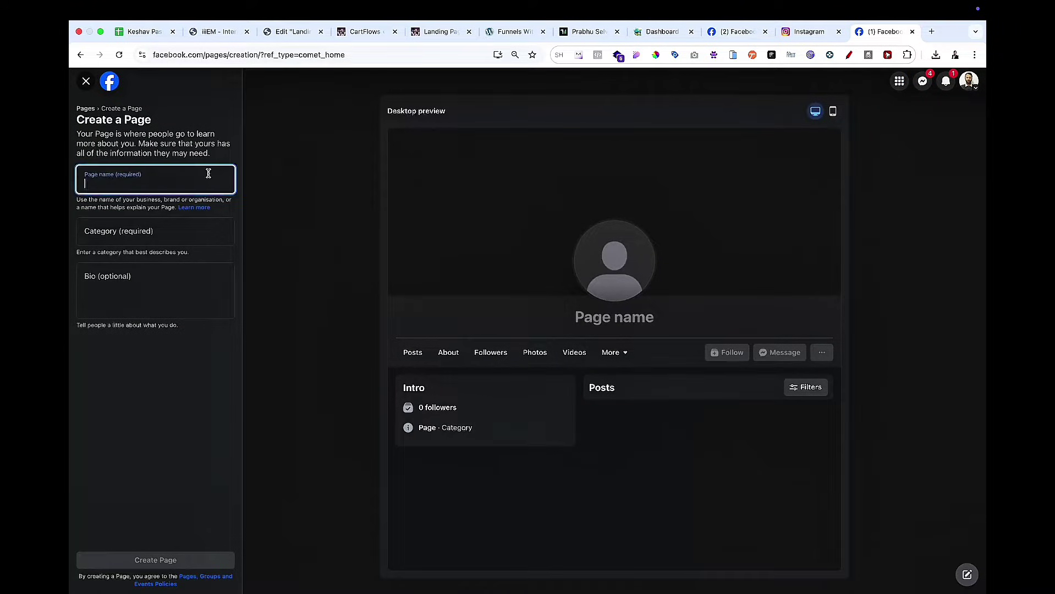
{"action": "type", "text": "Nity"}
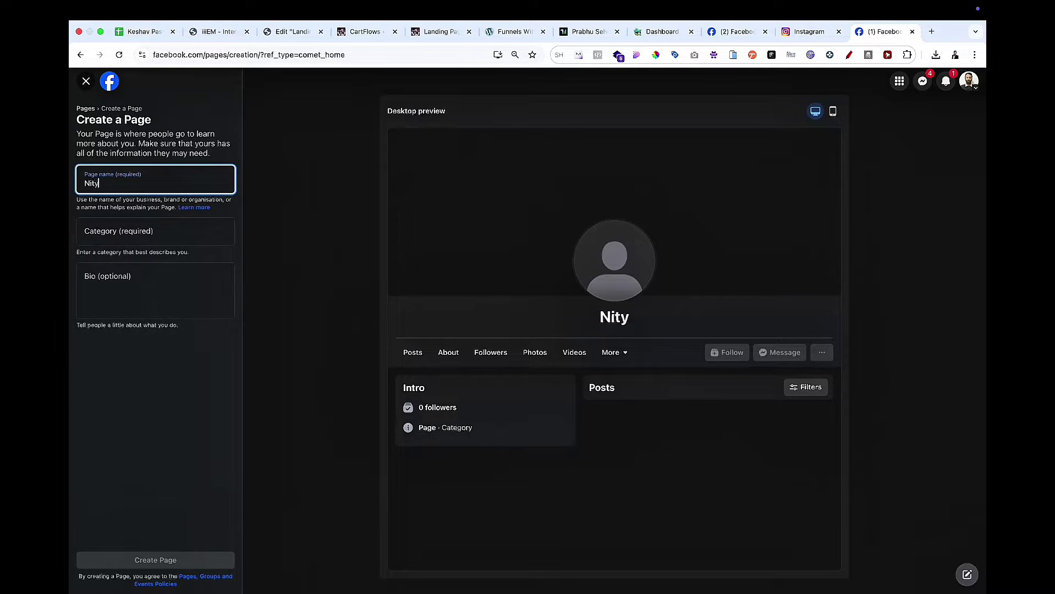
{"action": "type", "text": "anand "}
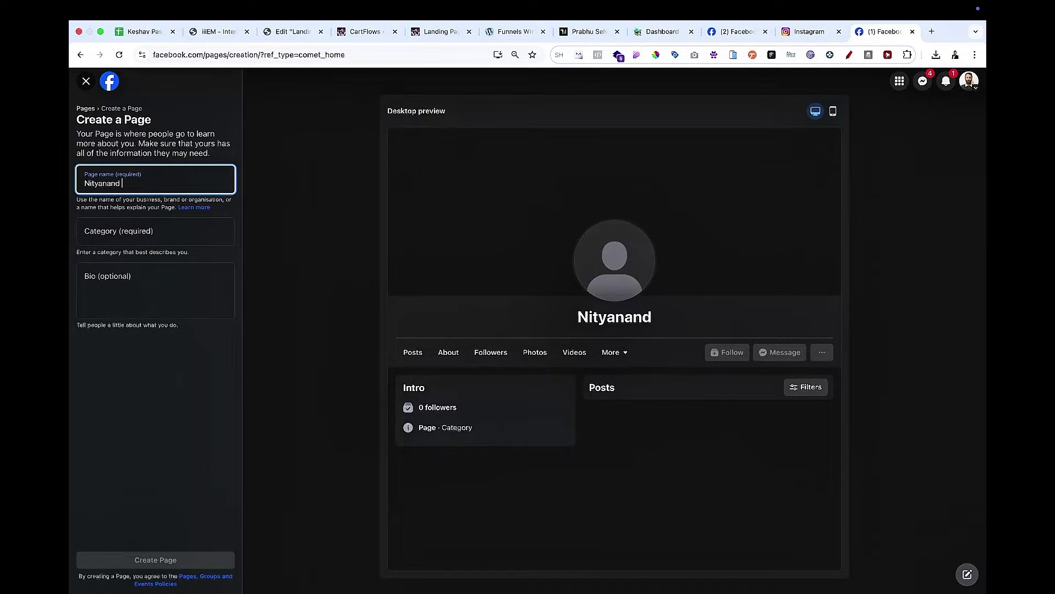
{"action": "type", "text": "Yatra "}
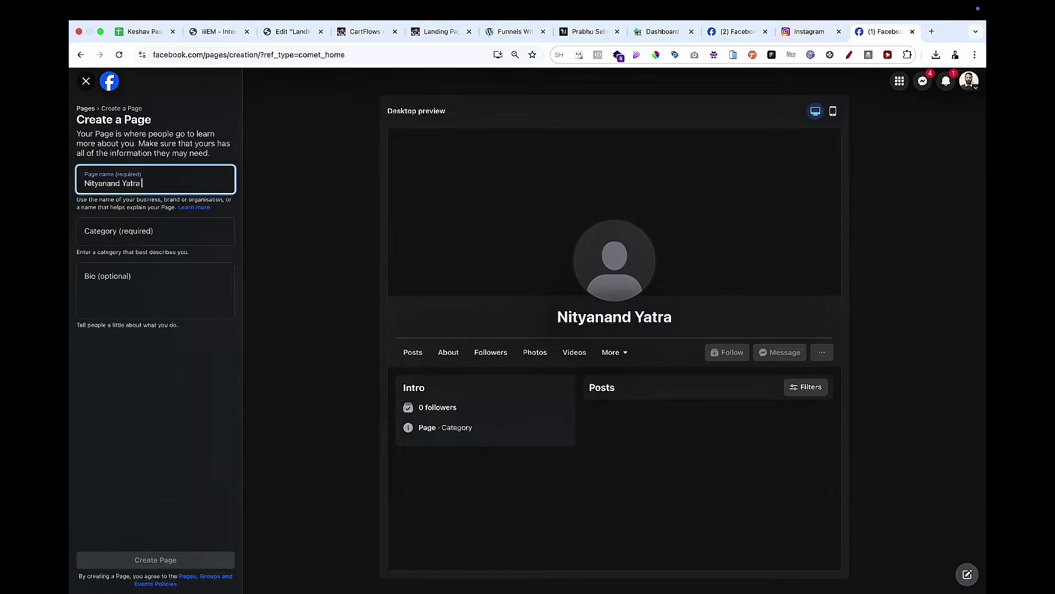
{"action": "type", "text": "Seva"}
Step: Check the enterprise name on the Udyam certificate and correct the Page name to Nityanand Yatra Sewa
{"action": "key", "text": "ctrl+Left"}
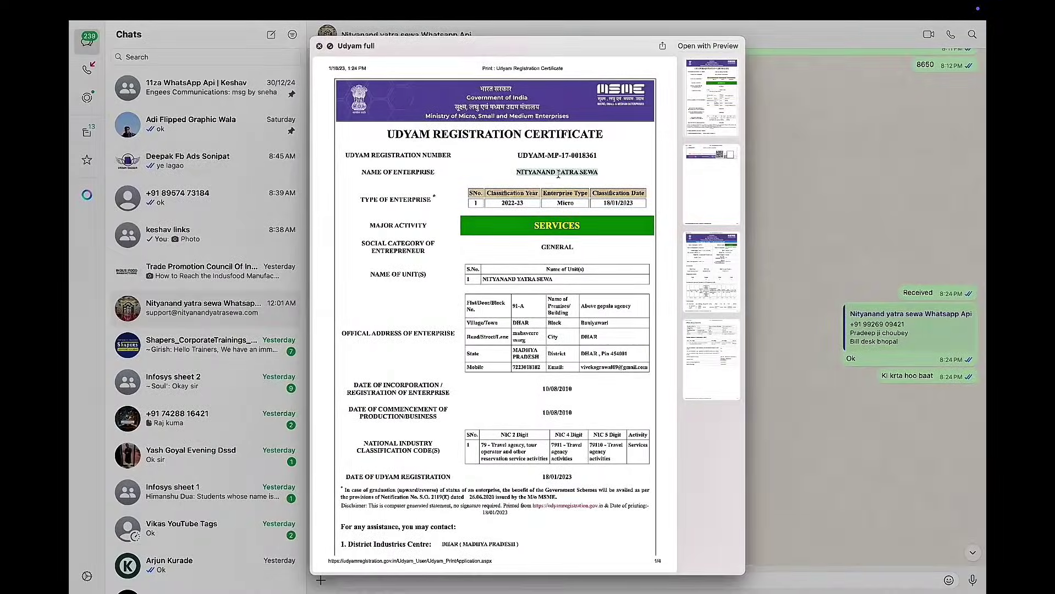
{"action": "key", "text": "ctrl+Right"}
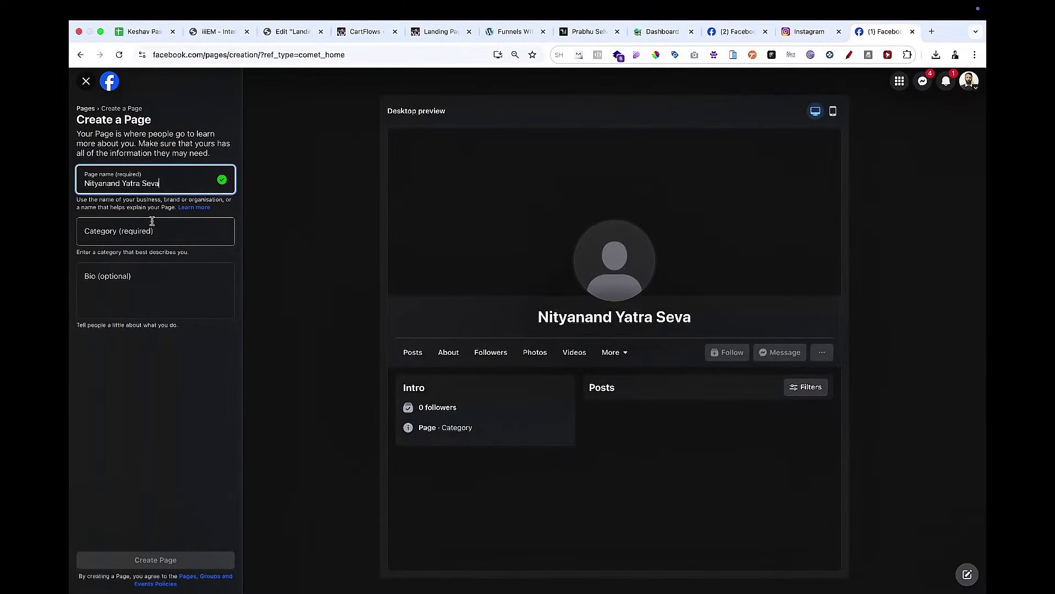
{"action": "key", "text": "BackSpace"}
{"action": "key", "text": "BackSpace"}
{"action": "type", "text": "wa"}
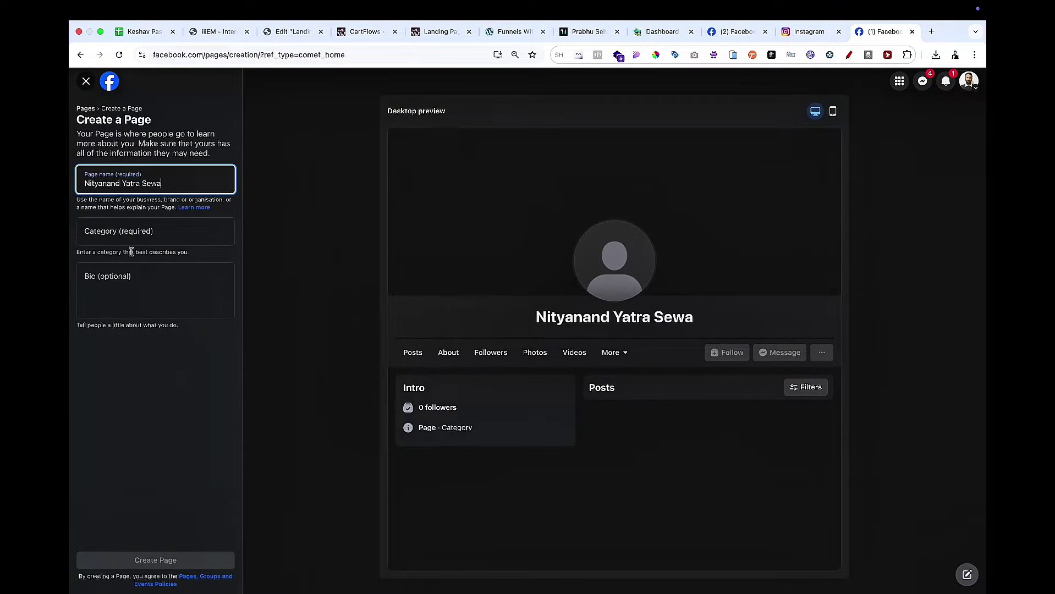
Step: Set the Page category to Travel company and create the Page
{"action": "left_click", "coordinate": [143, 226]}
{"action": "type", "text": "travel"}
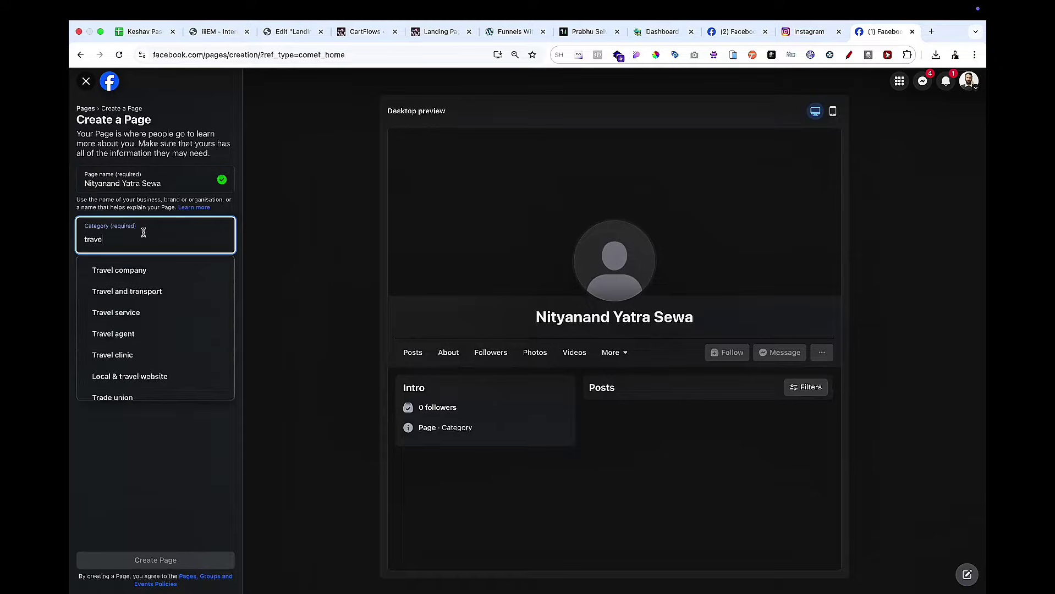
{"action": "left_click", "coordinate": [140, 274]}
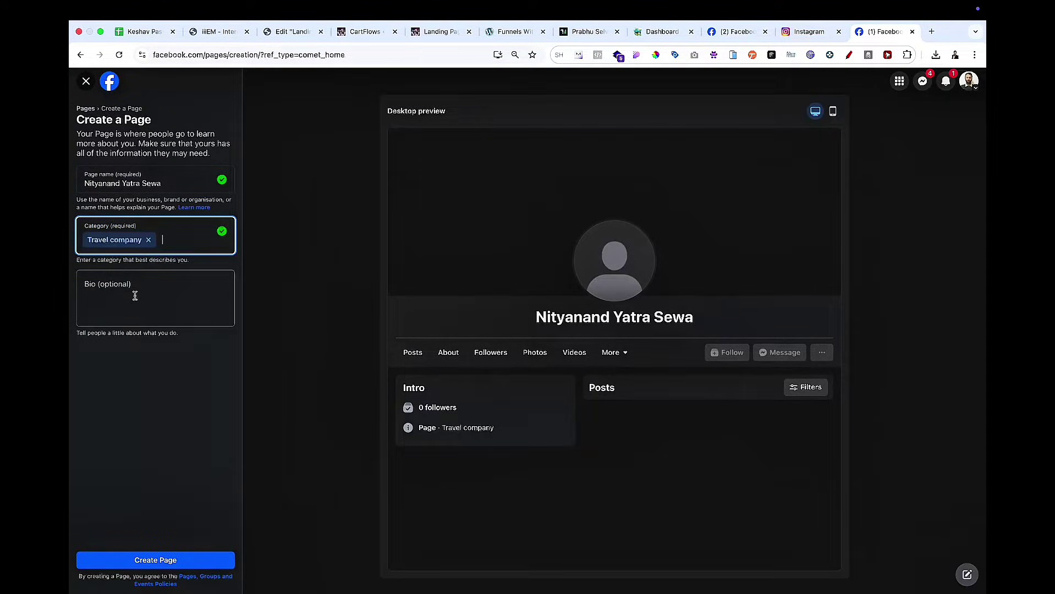
{"action": "left_click", "coordinate": [163, 555]}
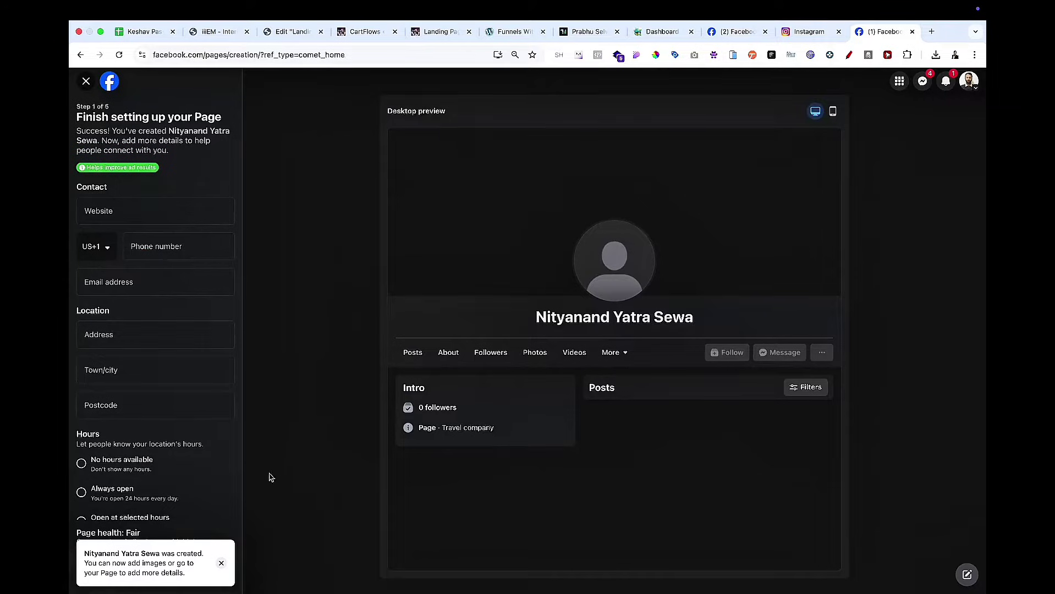
{"action": "left_click", "coordinate": [99, 215]}
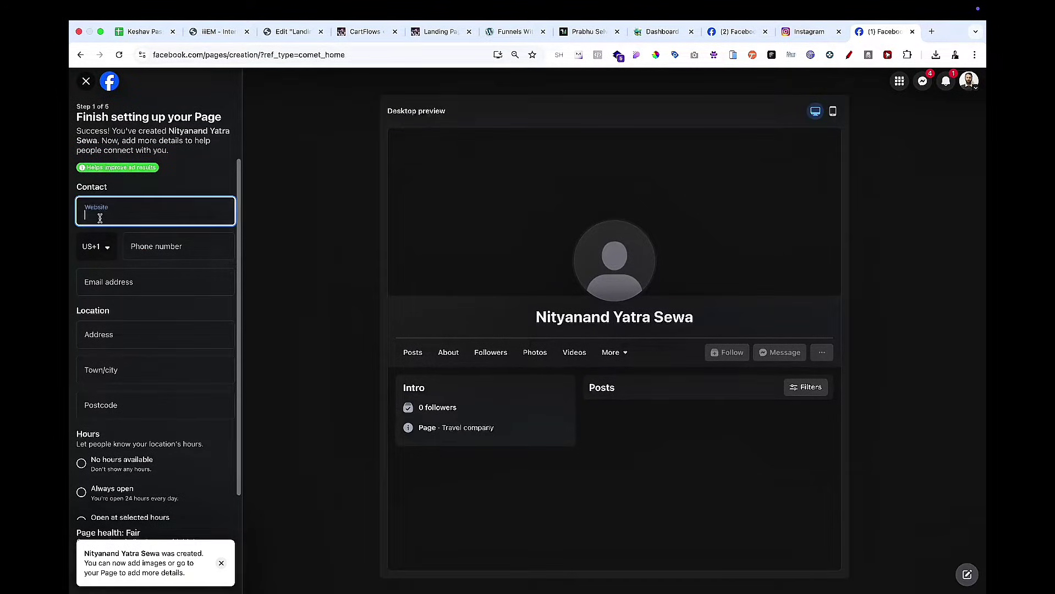
{"action": "left_click", "coordinate": [662, 32]}
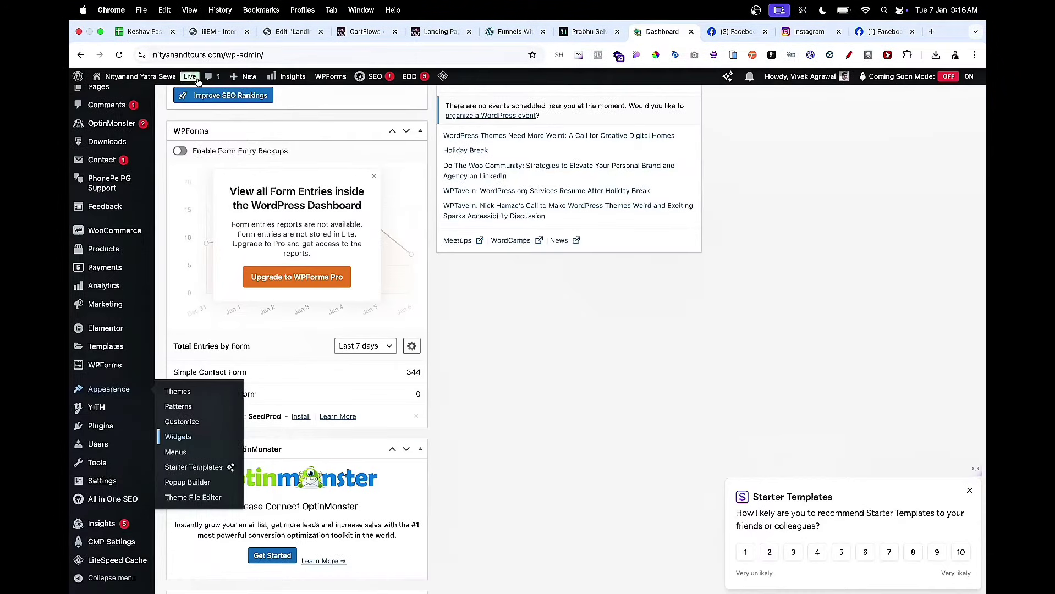
{"action": "left_click", "coordinate": [230, 54]}
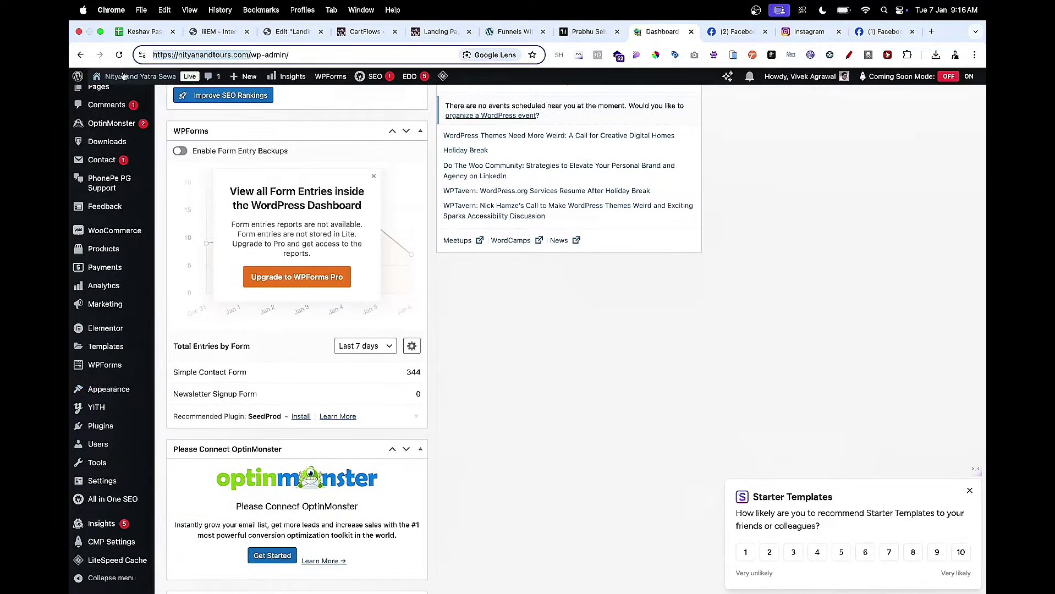
{"action": "left_click", "coordinate": [212, 76], "text": "super"}
{"action": "left_click", "coordinate": [886, 31]}
{"action": "type", "text": "https://nityanandtours.com/"}
{"action": "left_click", "coordinate": [163, 246]}
{"action": "left_click", "coordinate": [91, 247]}
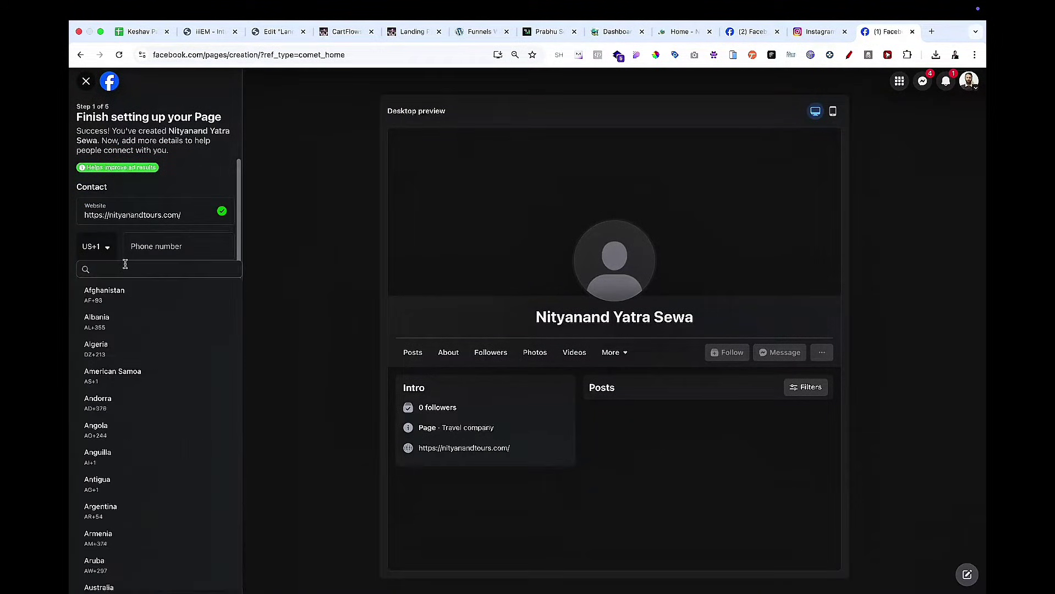
{"action": "type", "text": "india"}
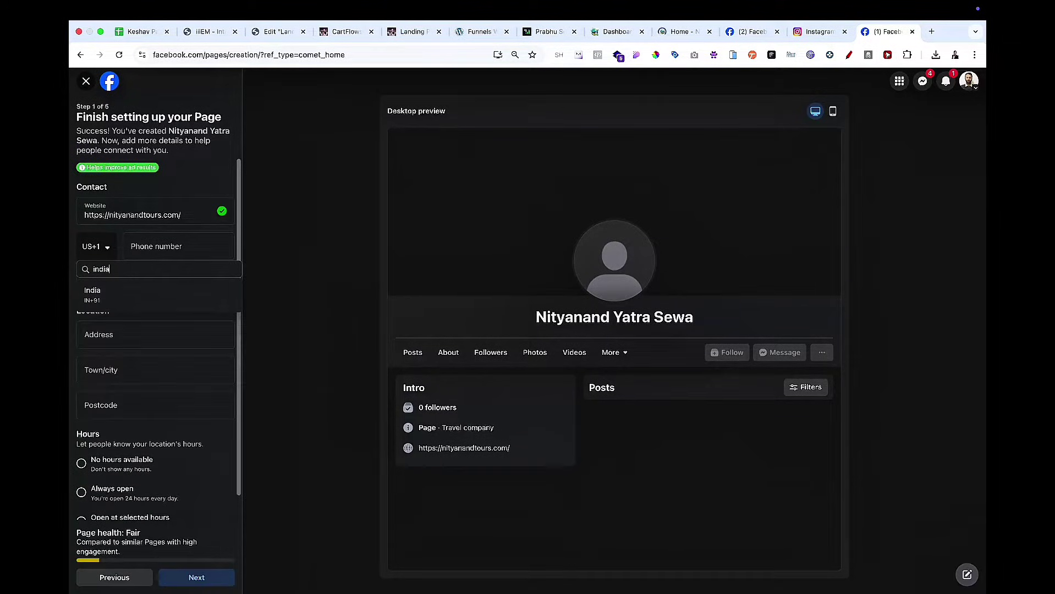
{"action": "left_click", "coordinate": [113, 294]}
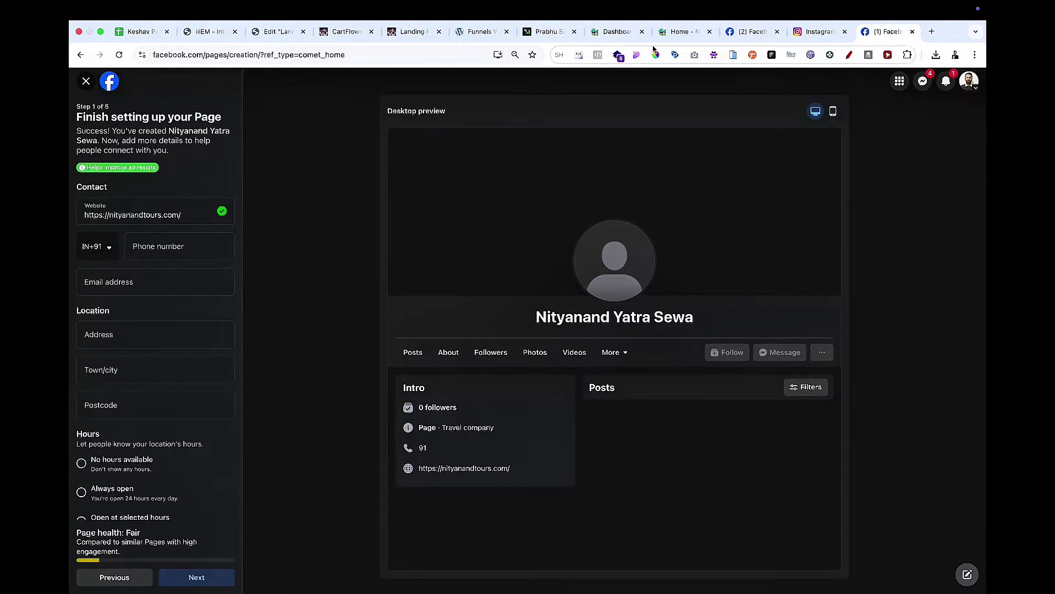
{"action": "left_click", "coordinate": [678, 31]}
{"action": "scroll", "coordinate": [550, 358], "scroll_direction": "down", "scroll_amount": 20}
{"action": "scroll", "coordinate": [550, 423], "scroll_direction": "up", "scroll_amount": 20}
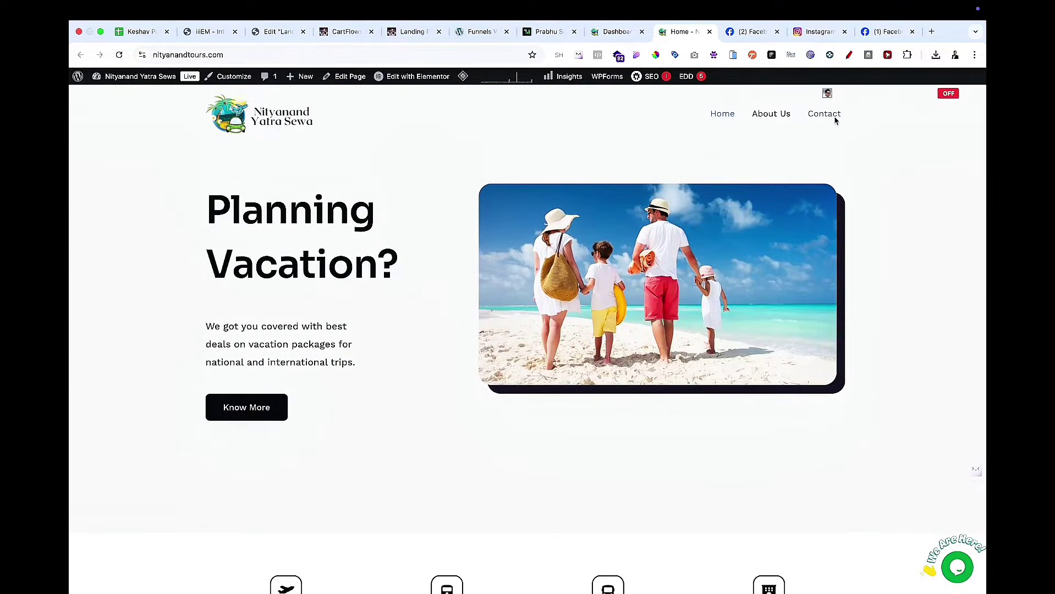
{"action": "left_click", "coordinate": [830, 117]}
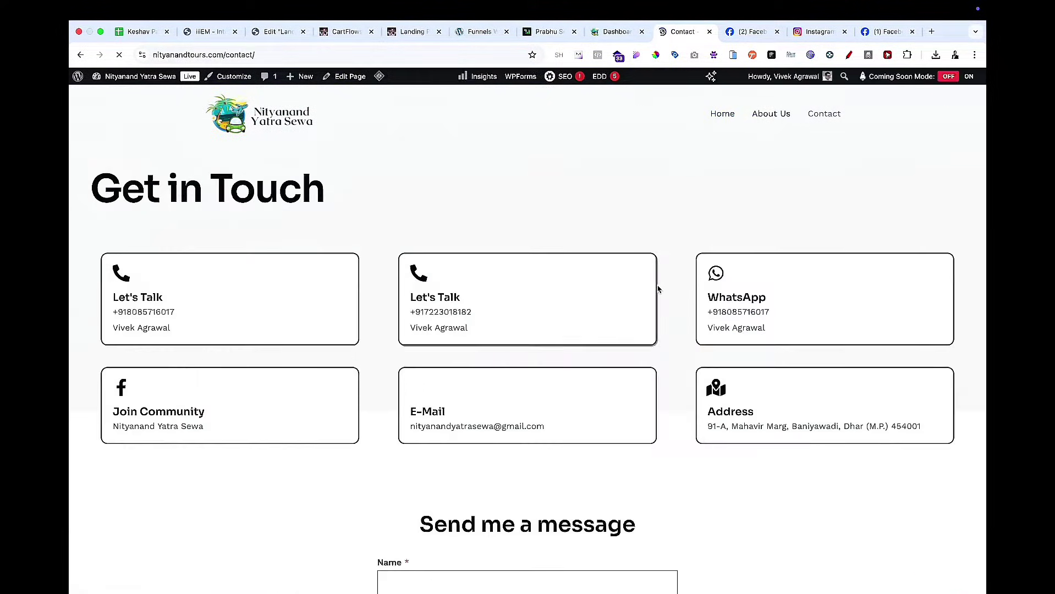
{"action": "left_click_drag", "start_coordinate": [188, 316], "coordinate": [127, 316]}
{"action": "key", "text": "ctrl+c"}
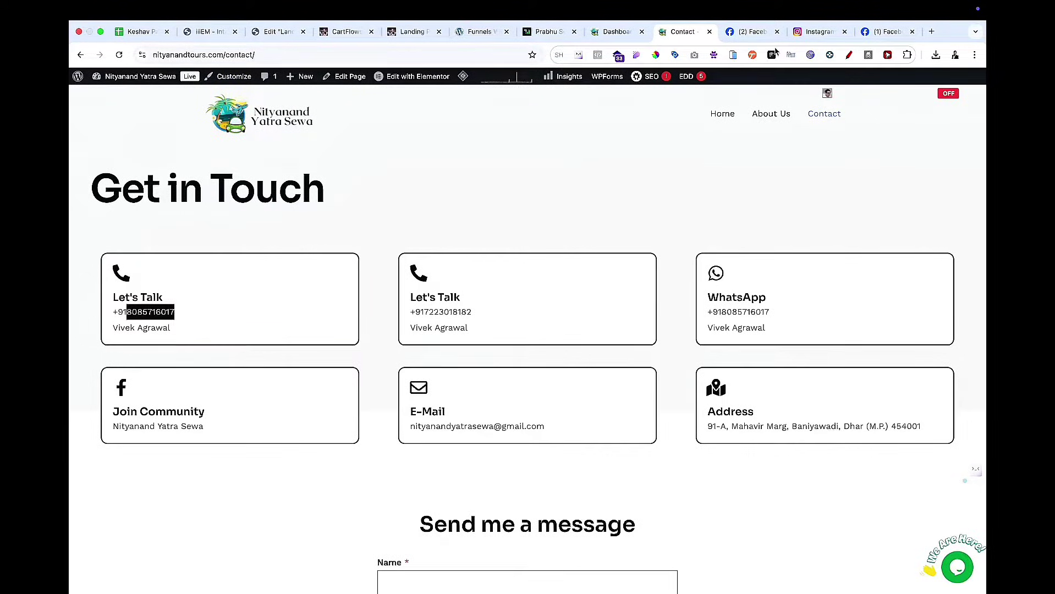
{"action": "left_click", "coordinate": [887, 31]}
{"action": "left_click", "coordinate": [155, 237]}
{"action": "key", "text": "ctrl+v"}
{"action": "left_click", "coordinate": [130, 290]}
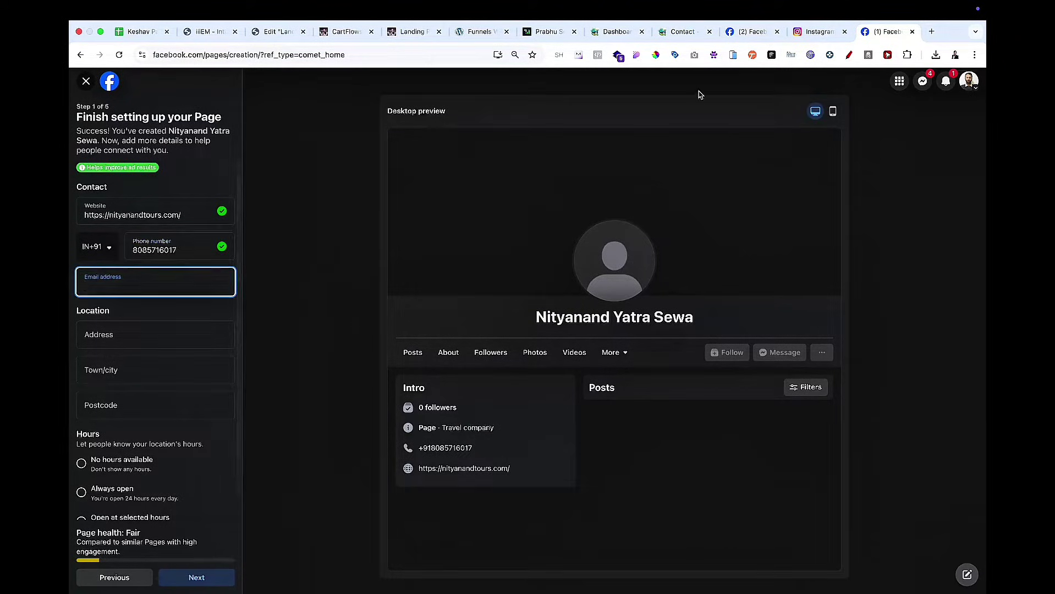
{"action": "left_click", "coordinate": [688, 32]}
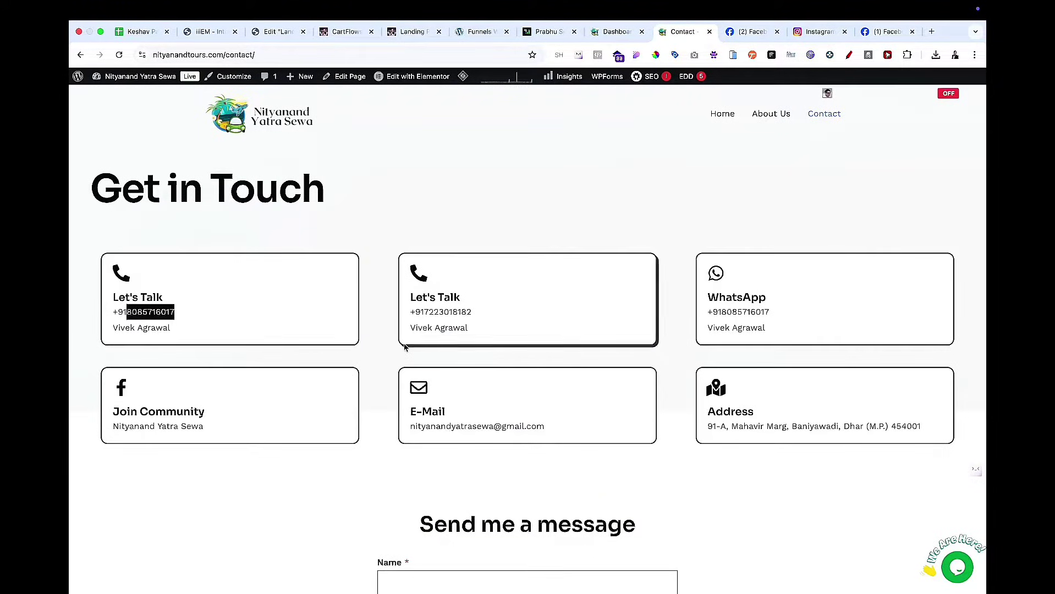
{"action": "left_click_drag", "start_coordinate": [629, 430], "coordinate": [413, 434]}
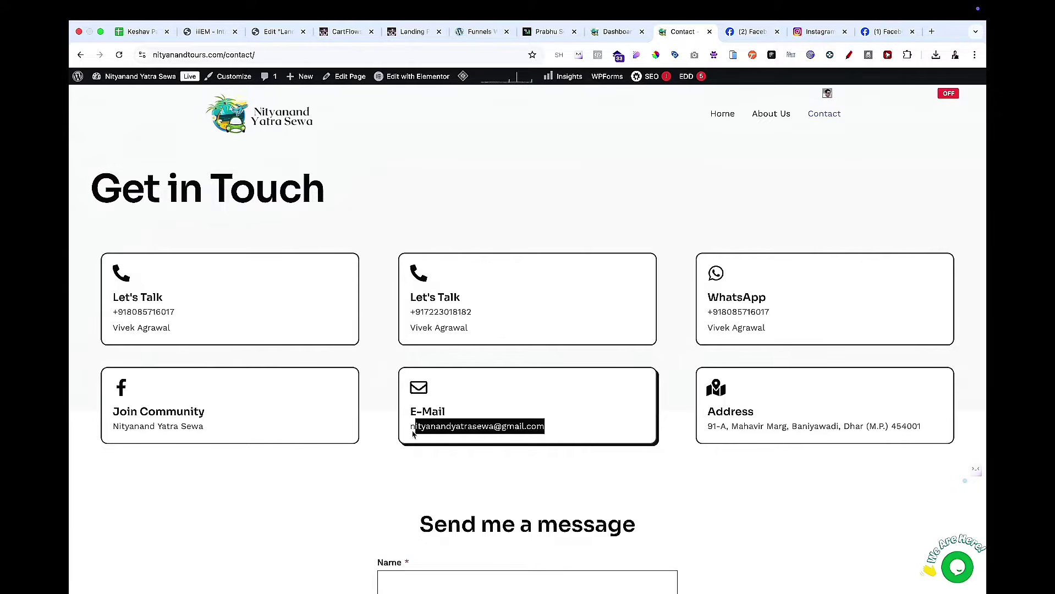
{"action": "key", "text": "super+c"}
{"action": "key", "text": "super+9"}
{"action": "key", "text": "super+v"}
Step: Copy the full street address from the website's Contact page into the Page's location address
{"action": "left_click", "coordinate": [203, 330]}
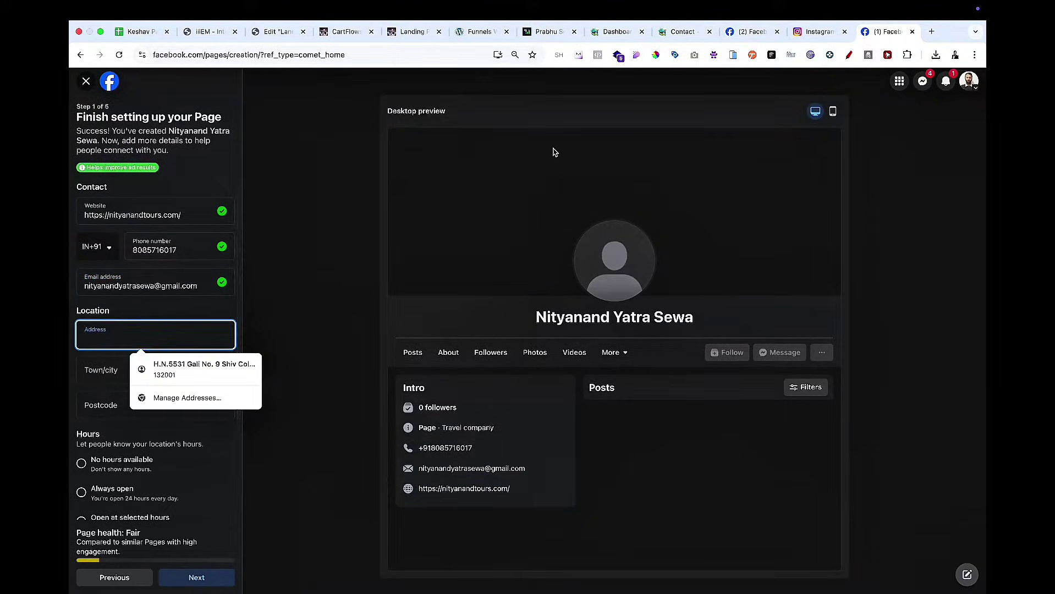
{"action": "left_click", "coordinate": [683, 31]}
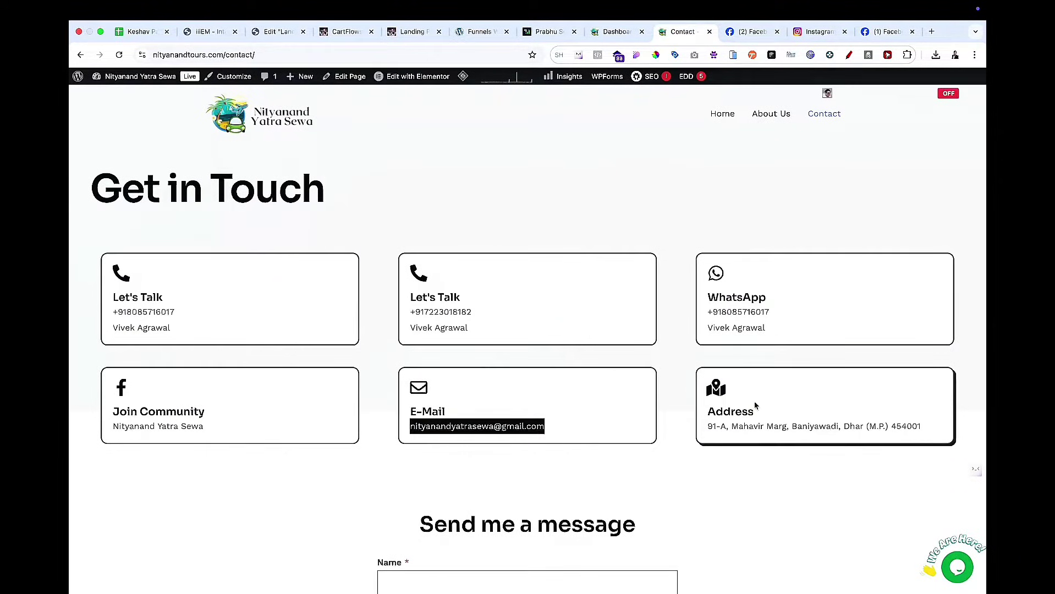
{"action": "left_click_drag", "start_coordinate": [930, 427], "coordinate": [714, 425]}
{"action": "key", "text": "super+c"}
{"action": "left_click", "coordinate": [886, 32]}
{"action": "key", "text": "super+v"}
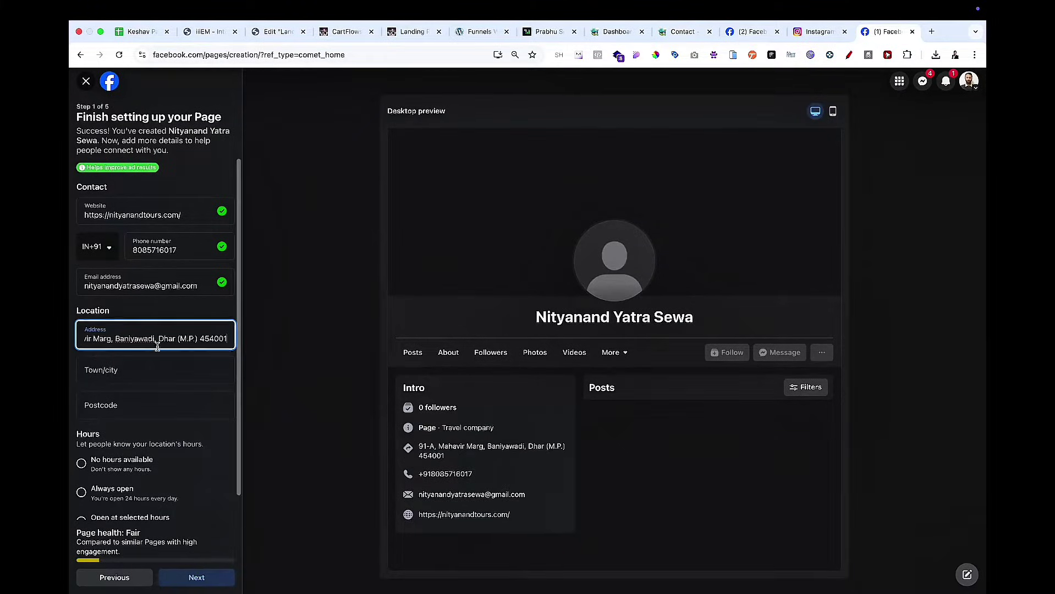
Step: Enter the business postcode in the Page's location, leaving the town/city empty
{"action": "left_click", "coordinate": [143, 370]}
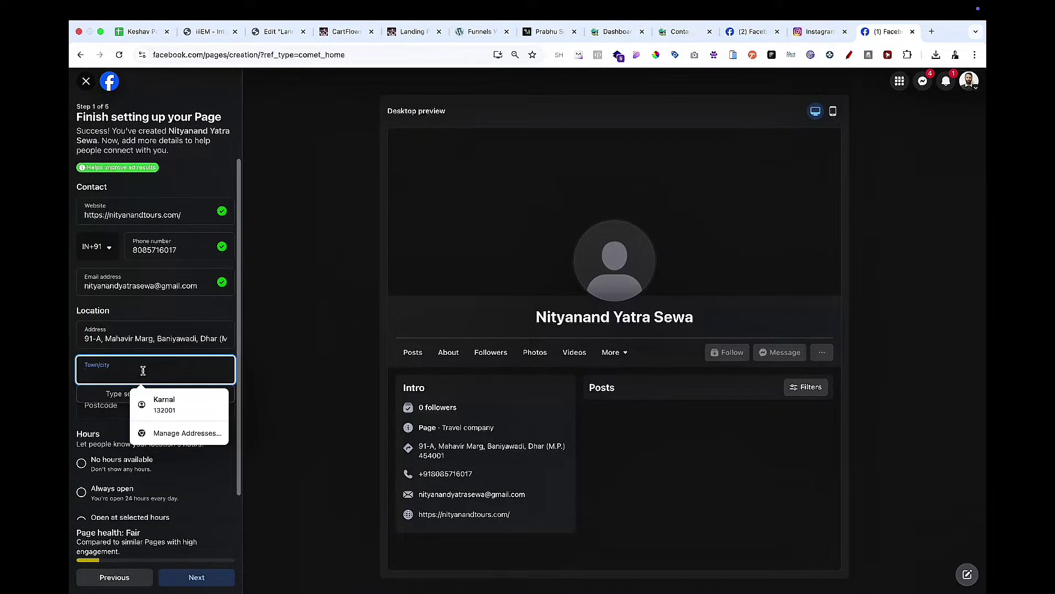
{"action": "left_click", "coordinate": [72, 419]}
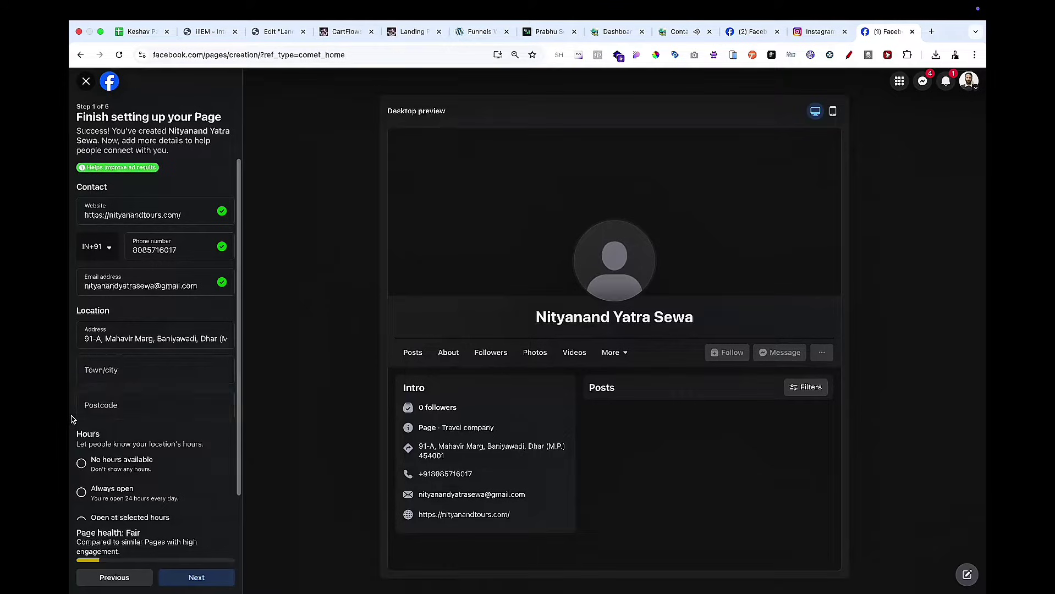
{"action": "left_click", "coordinate": [116, 404]}
{"action": "left_click", "coordinate": [132, 370]}
{"action": "left_click", "coordinate": [116, 408]}
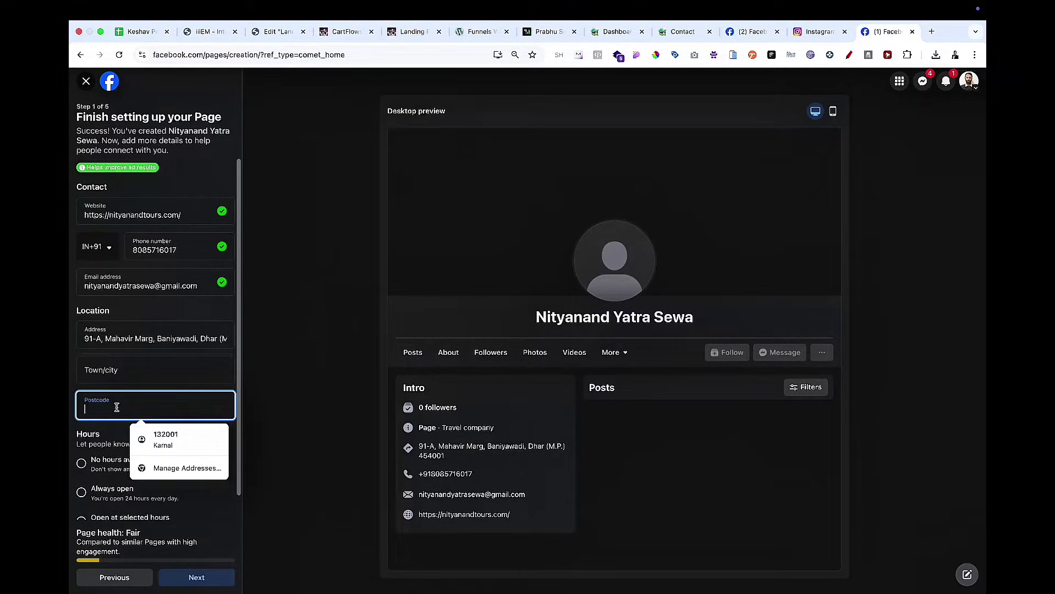
{"action": "type", "text": "4"}
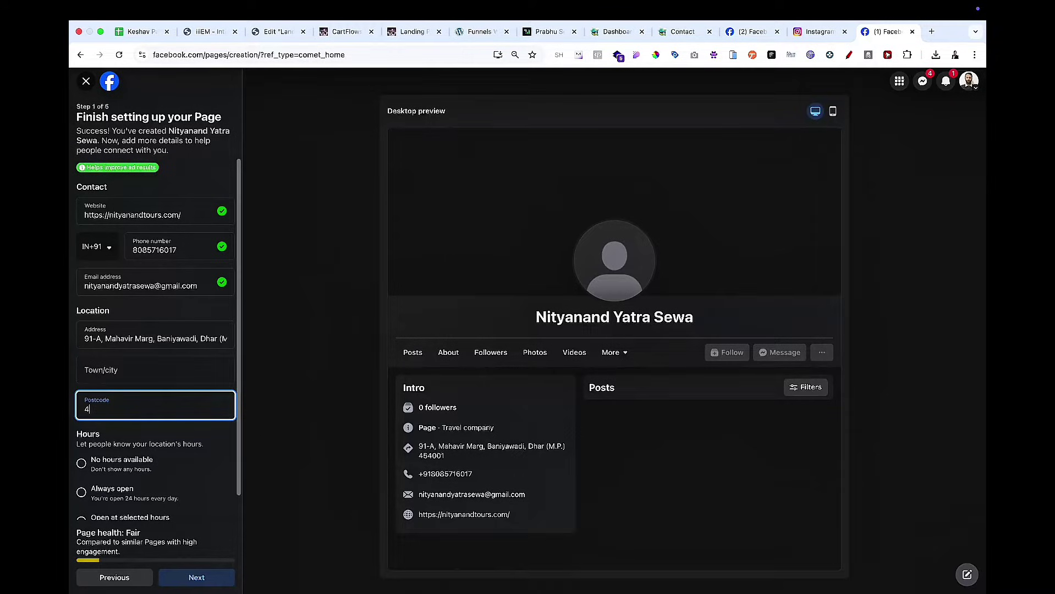
{"action": "type", "text": "54001"}
Step: Set the Page's hours to Always open and continue to customising the Page
{"action": "scroll", "coordinate": [116, 437], "scroll_direction": "down", "scroll_amount": 1}
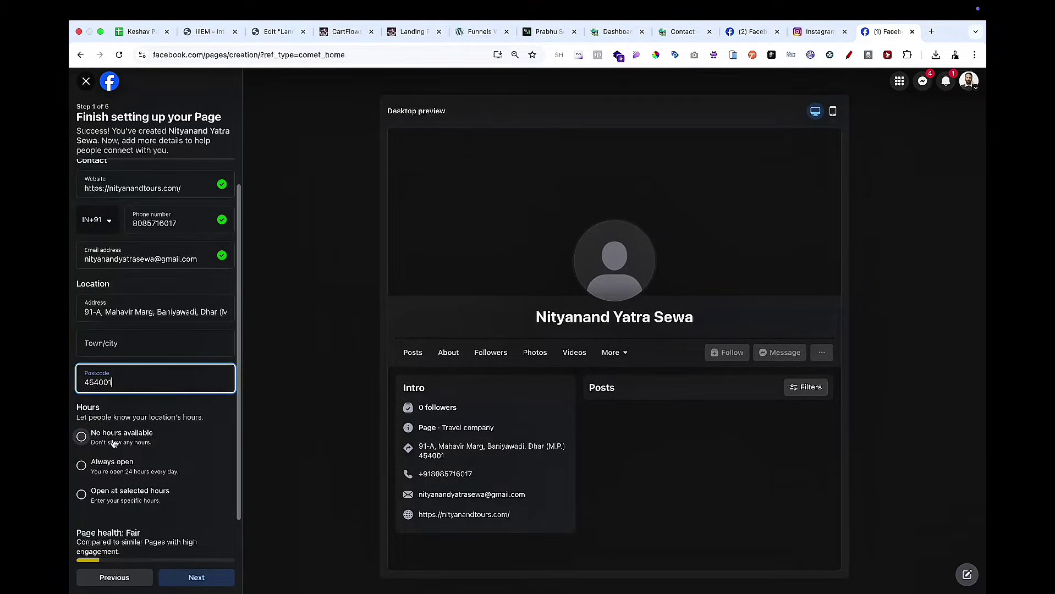
{"action": "left_click", "coordinate": [119, 474]}
{"action": "left_click", "coordinate": [190, 578]}
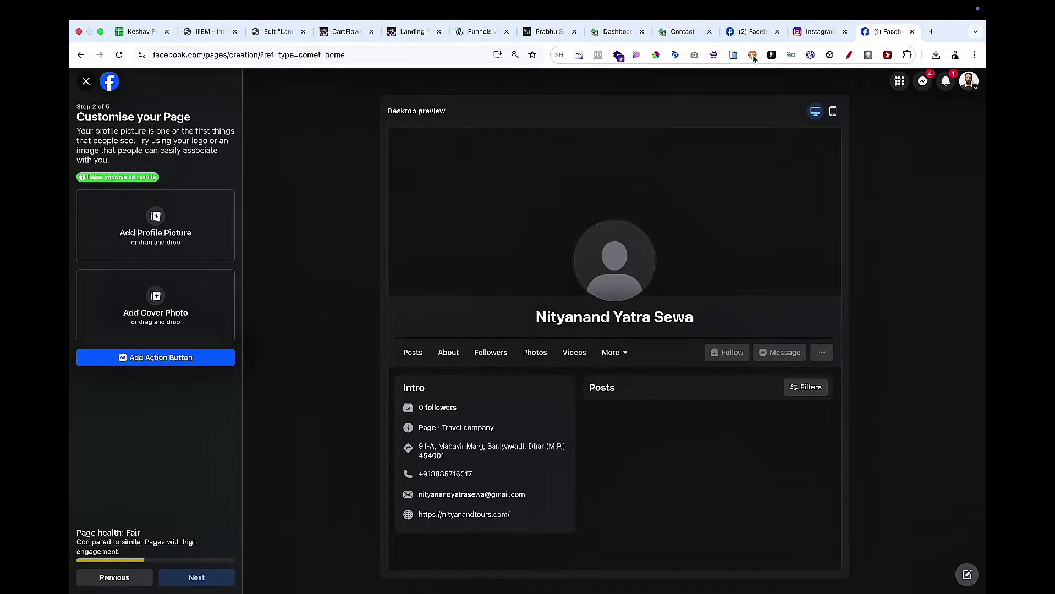
Step: Download the company logo from the website header as cropped-Nityanand-Yatra-Sewa-300x113.png
{"action": "left_click", "coordinate": [751, 32]}
{"action": "left_click", "coordinate": [694, 26]}
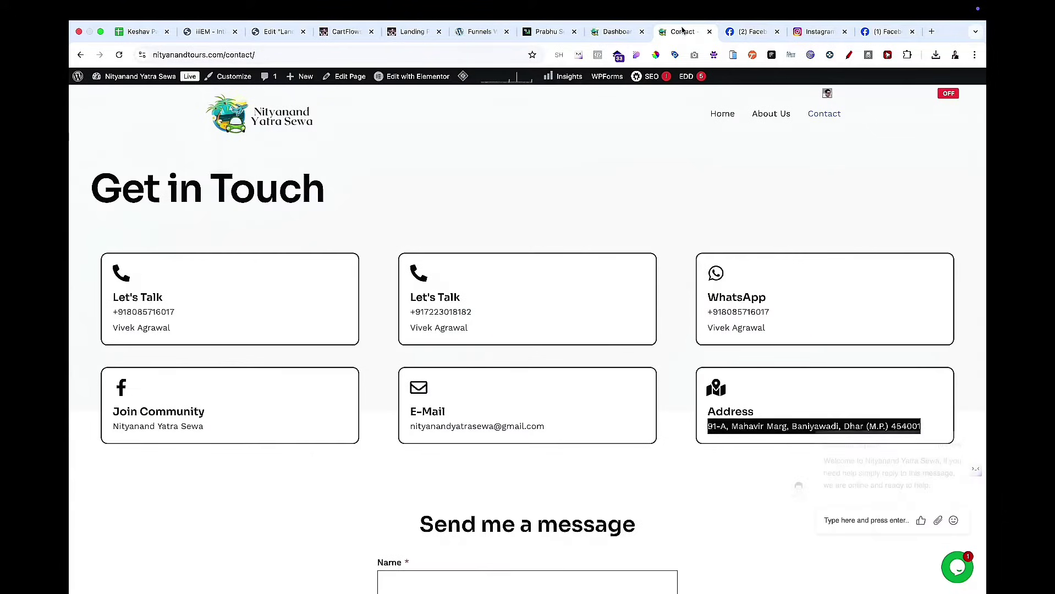
{"action": "right_click", "coordinate": [262, 119]}
{"action": "left_click", "coordinate": [295, 238]}
{"action": "key", "text": "Return"}
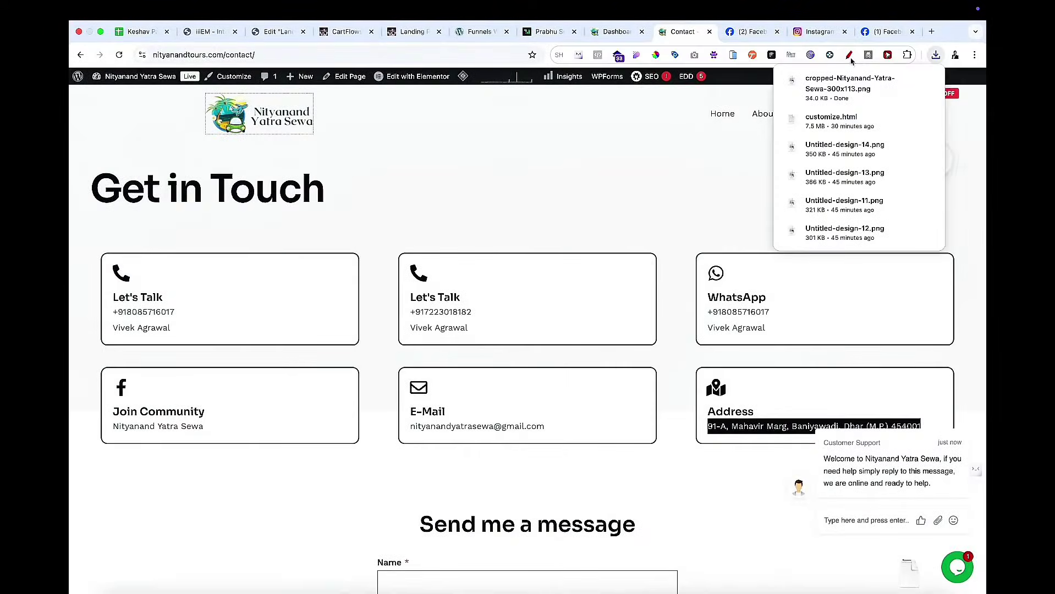
{"action": "left_click", "coordinate": [886, 31]}
{"action": "left_click", "coordinate": [168, 236]}
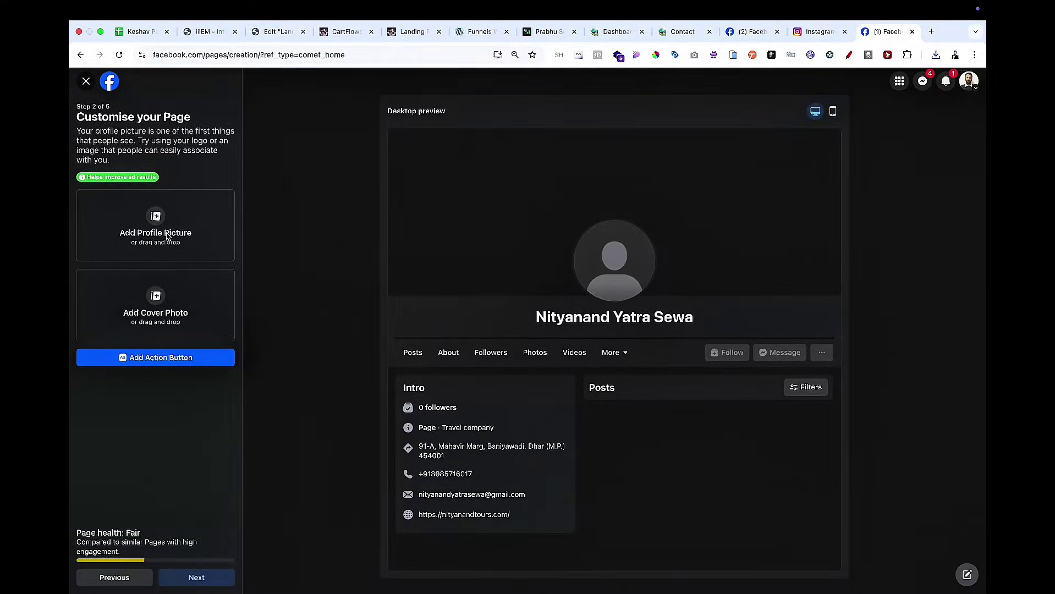
{"action": "scroll", "coordinate": [483, 362], "scroll_direction": "down", "scroll_amount": 5}
{"action": "scroll", "coordinate": [482, 330], "scroll_direction": "up", "scroll_amount": 3}
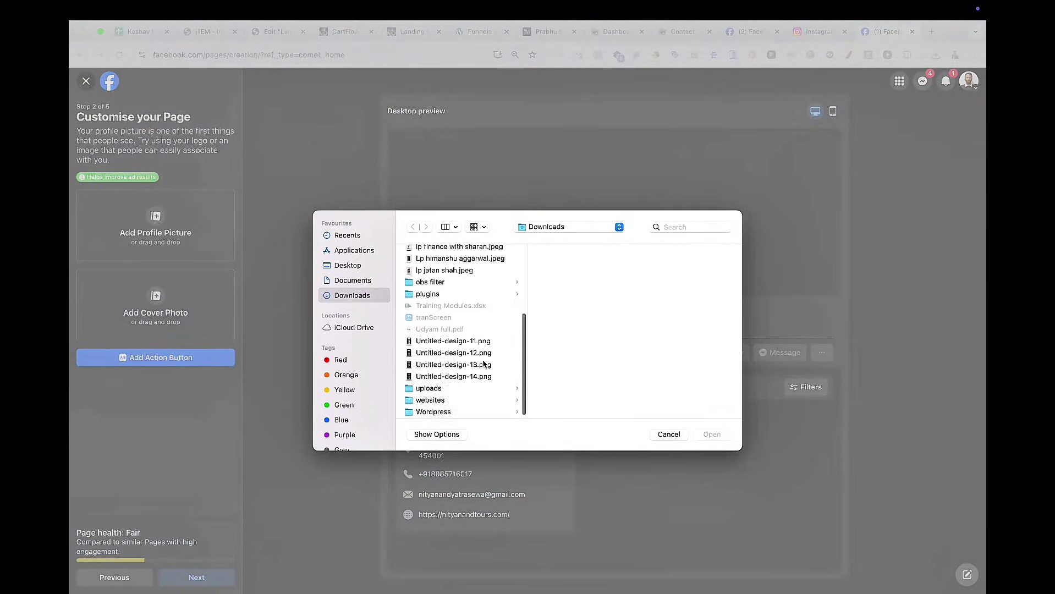
{"action": "left_click", "coordinate": [465, 255]}
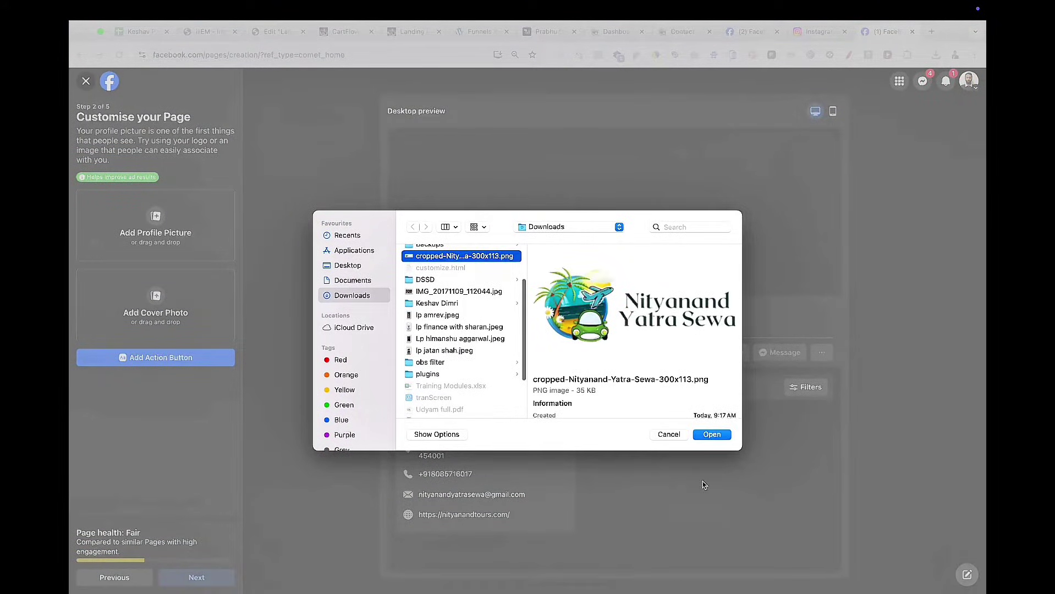
{"action": "left_click", "coordinate": [712, 434]}
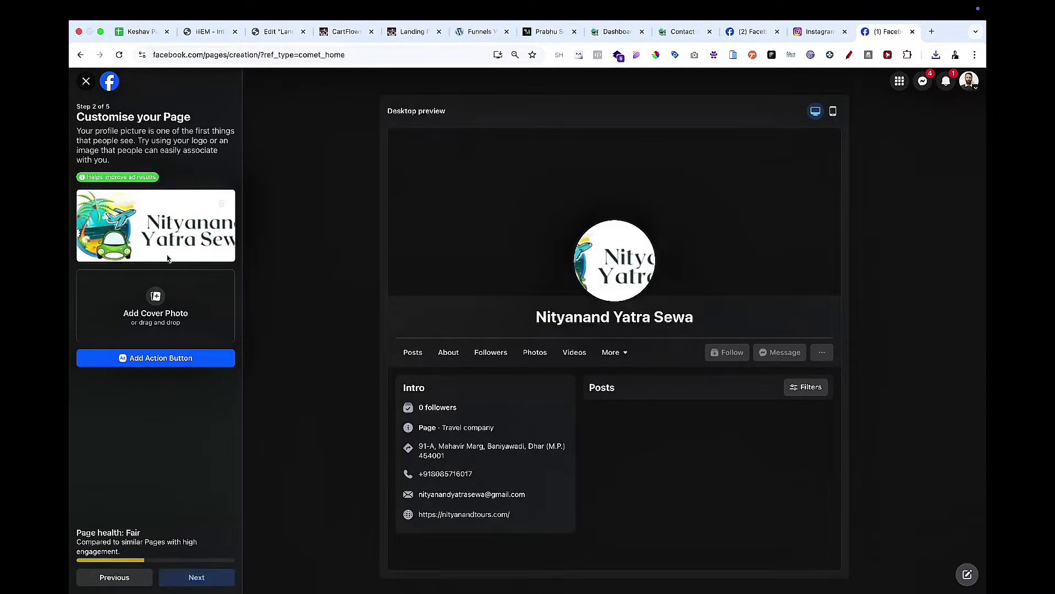
Step: Choose Call now as the Page's action button and copy the business phone number from the website's Contact page
{"action": "left_click", "coordinate": [163, 359]}
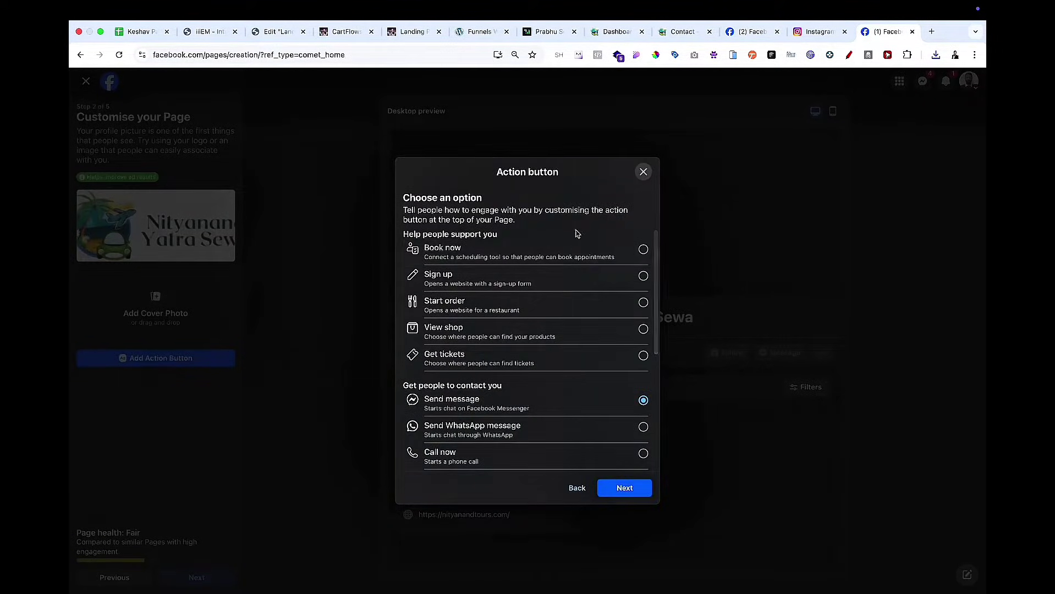
{"action": "scroll", "coordinate": [567, 389], "scroll_direction": "down", "scroll_amount": 2}
{"action": "left_click", "coordinate": [567, 389]}
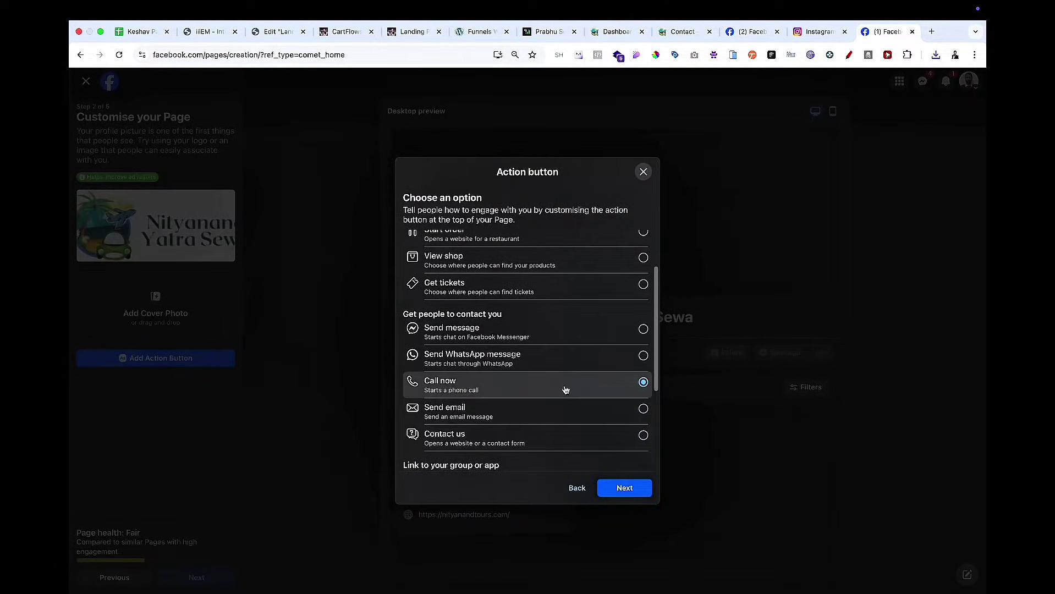
{"action": "left_click", "coordinate": [683, 32]}
{"action": "left_click_drag", "start_coordinate": [190, 315], "coordinate": [122, 311]}
{"action": "key", "text": "super+c"}
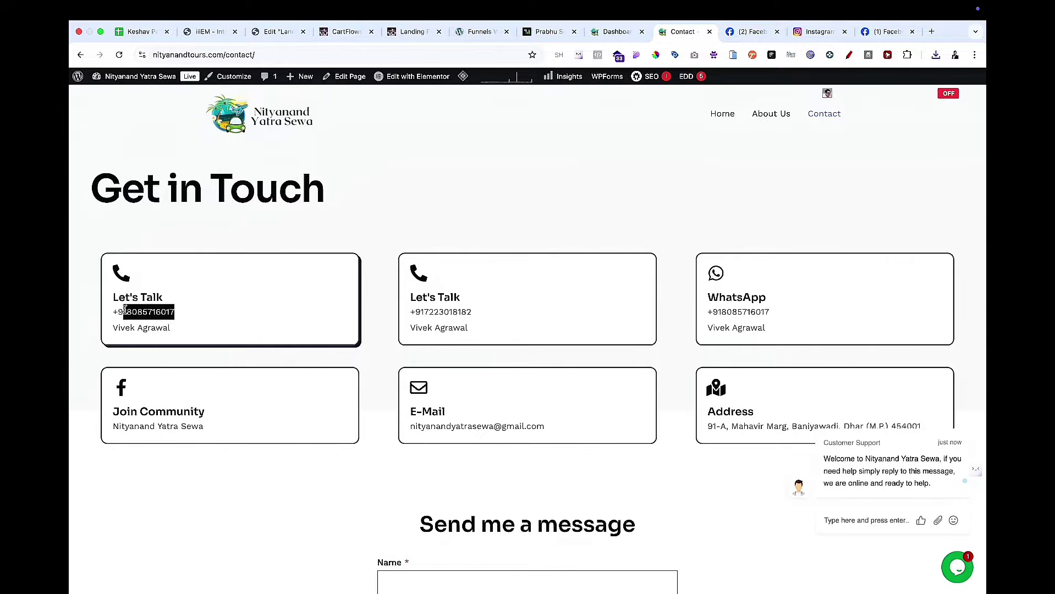
{"action": "left_click", "coordinate": [883, 32]}
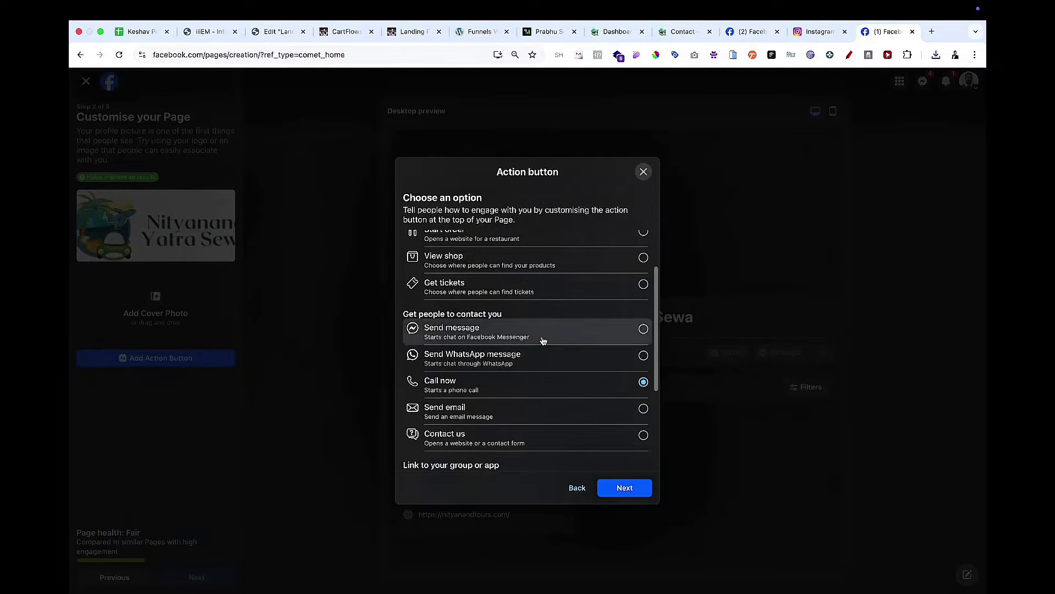
{"action": "left_click", "coordinate": [624, 489]}
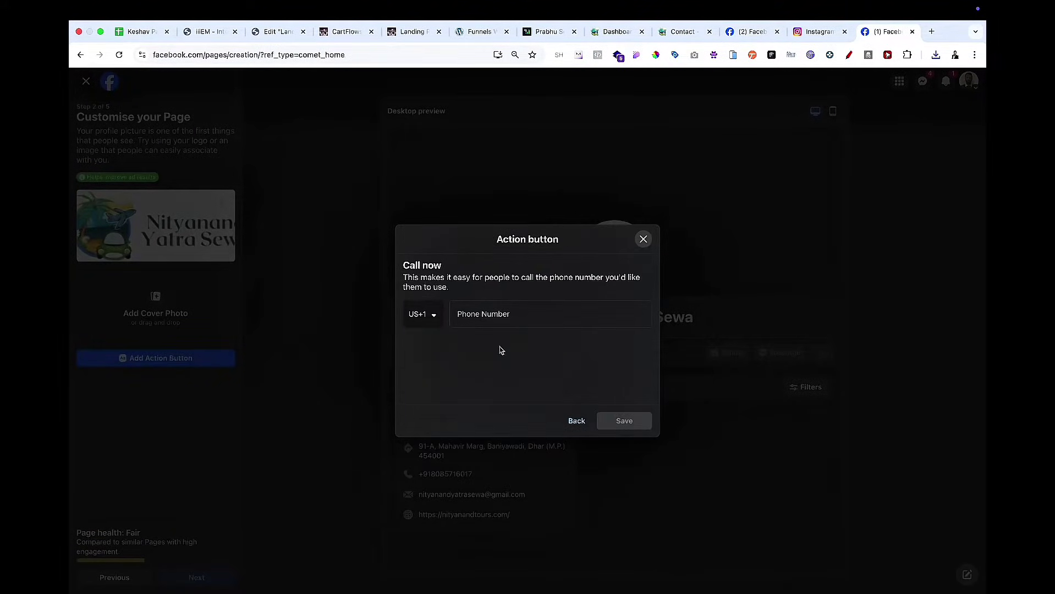
Step: Set the Call now country code to India (IN+91), enter the 10-digit business phone number and save the action button
{"action": "left_click", "coordinate": [423, 314]}
{"action": "left_click", "coordinate": [423, 338]}
{"action": "type", "text": "india"}
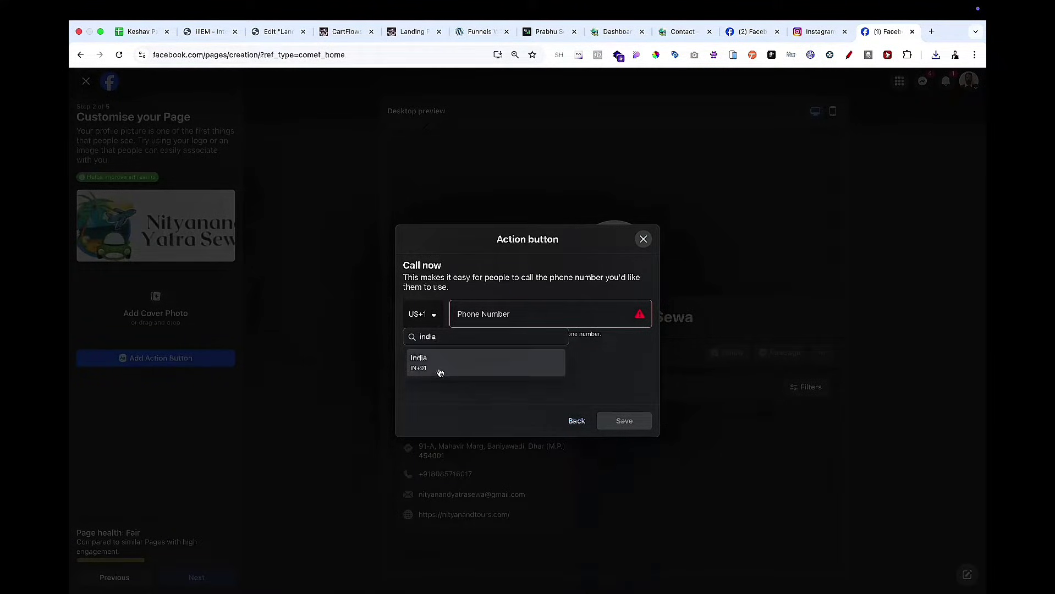
{"action": "left_click", "coordinate": [438, 366]}
{"action": "left_click", "coordinate": [511, 306]}
{"action": "key", "text": "super+v"}
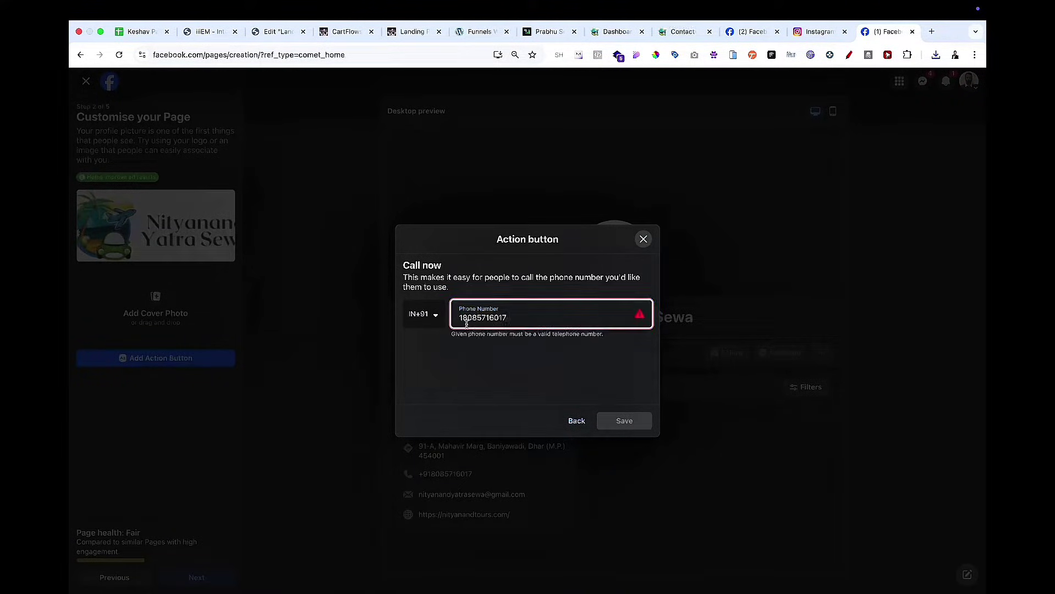
{"action": "left_click", "coordinate": [464, 318]}
{"action": "key", "text": "BackSpace"}
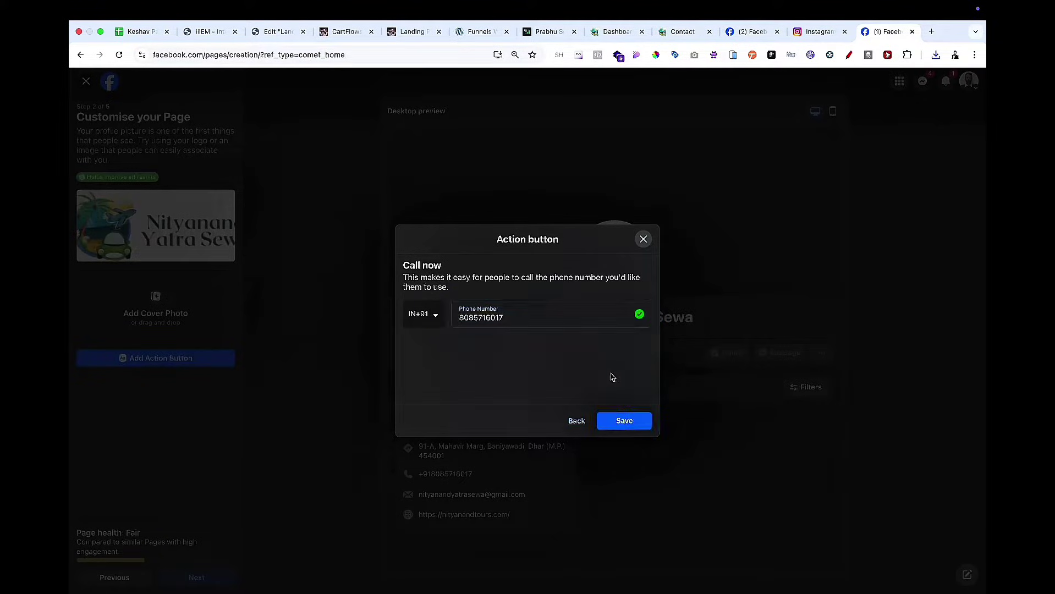
{"action": "left_click", "coordinate": [621, 419]}
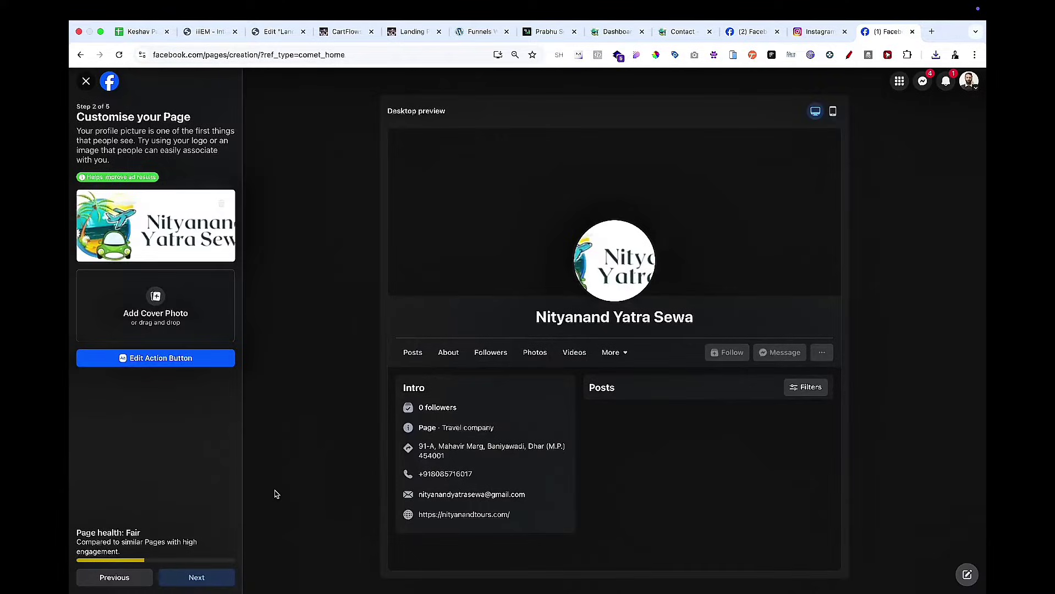
Step: Finish customising the Page and skip connecting WhatsApp, going on to building the Page audience
{"action": "left_click", "coordinate": [214, 579]}
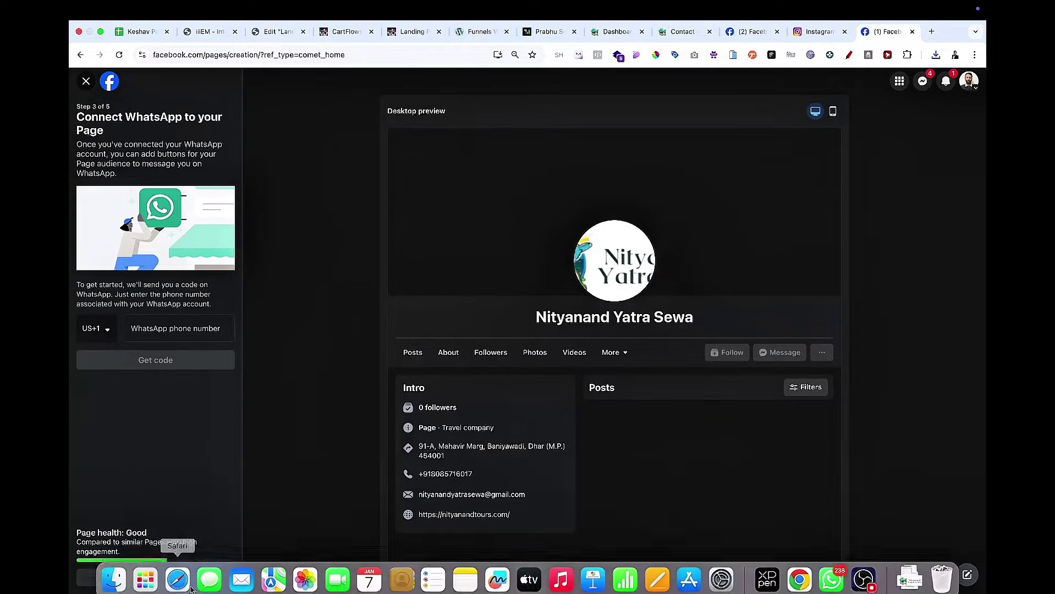
{"action": "left_click", "coordinate": [200, 579]}
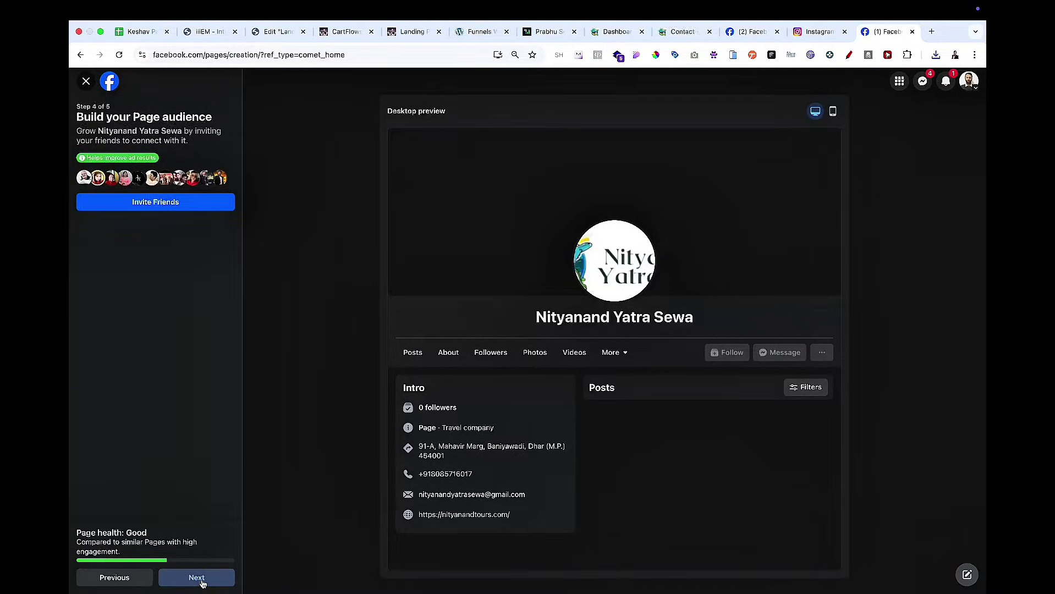
Step: Skip inviting friends, turn on marketing and promotional emails about the Page, and finish Page creation without the recommended next steps
{"action": "left_click", "coordinate": [202, 579]}
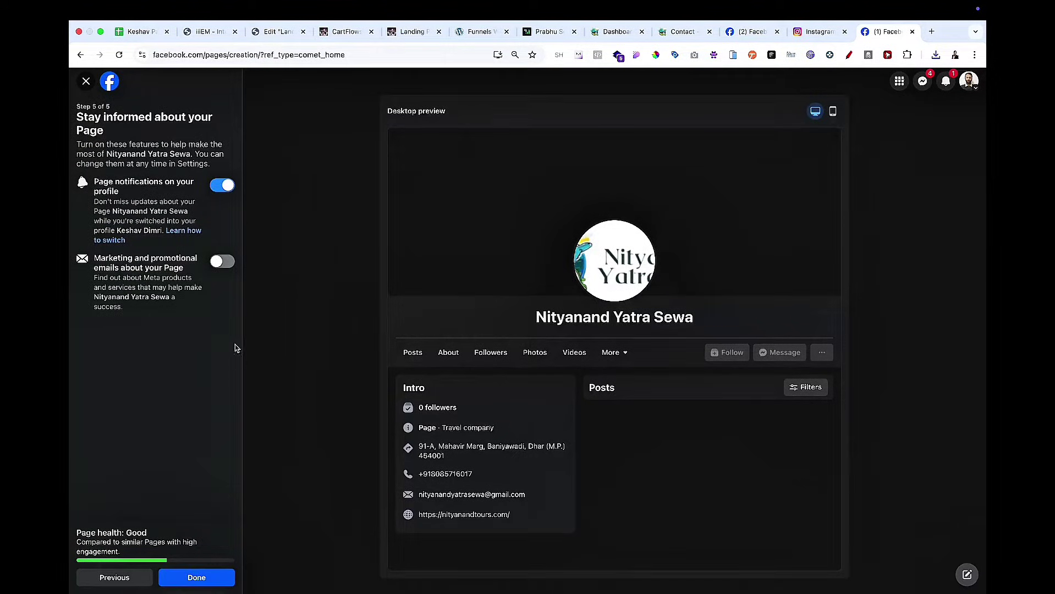
{"action": "left_click", "coordinate": [223, 262]}
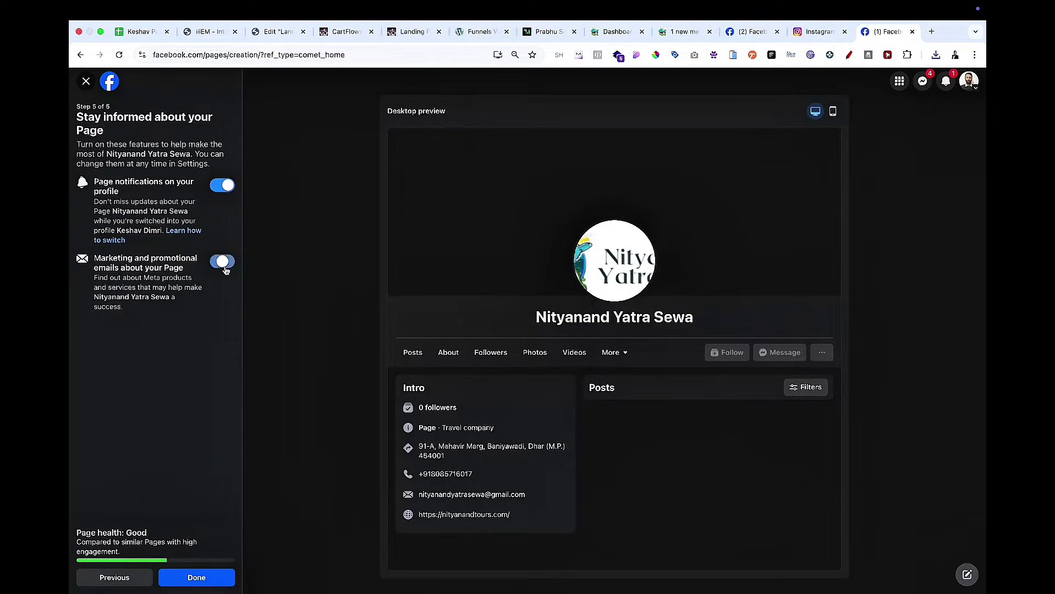
{"action": "left_click", "coordinate": [199, 582]}
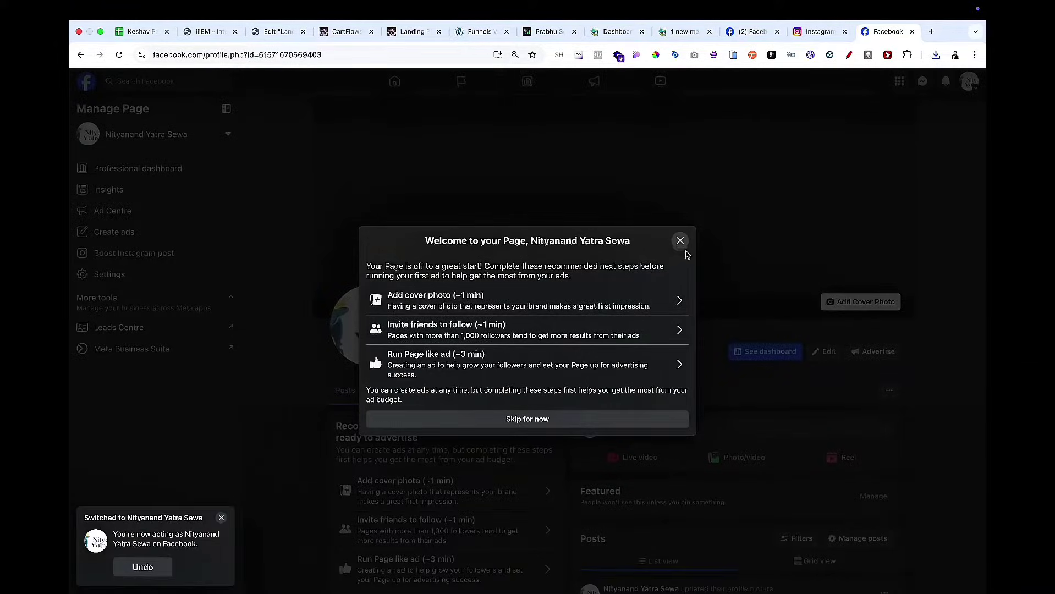
{"action": "left_click", "coordinate": [680, 241]}
{"action": "left_click", "coordinate": [541, 419]}
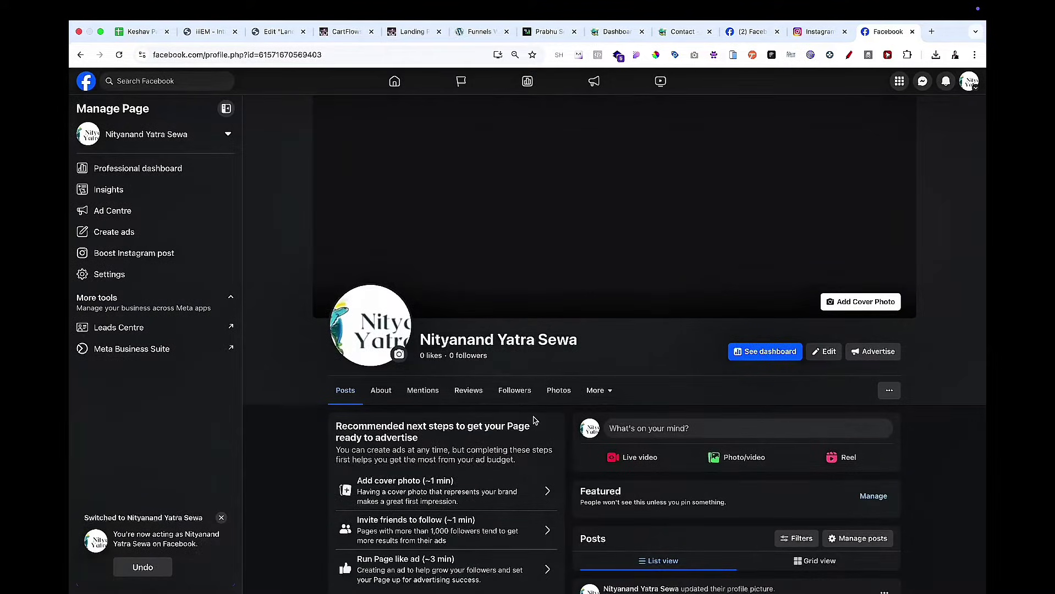
{"action": "scroll", "coordinate": [532, 418], "scroll_direction": "down", "scroll_amount": 10}
{"action": "scroll", "coordinate": [532, 416], "scroll_direction": "up", "scroll_amount": 10}
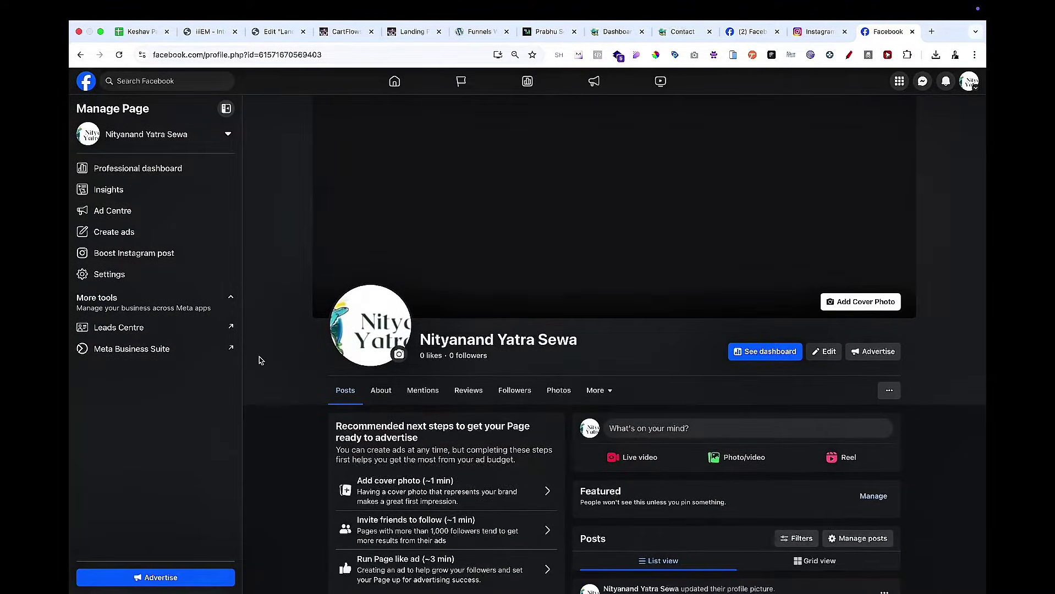
Step: Open the Instagram section of the linked accounts in the Page's settings
{"action": "left_click", "coordinate": [158, 275]}
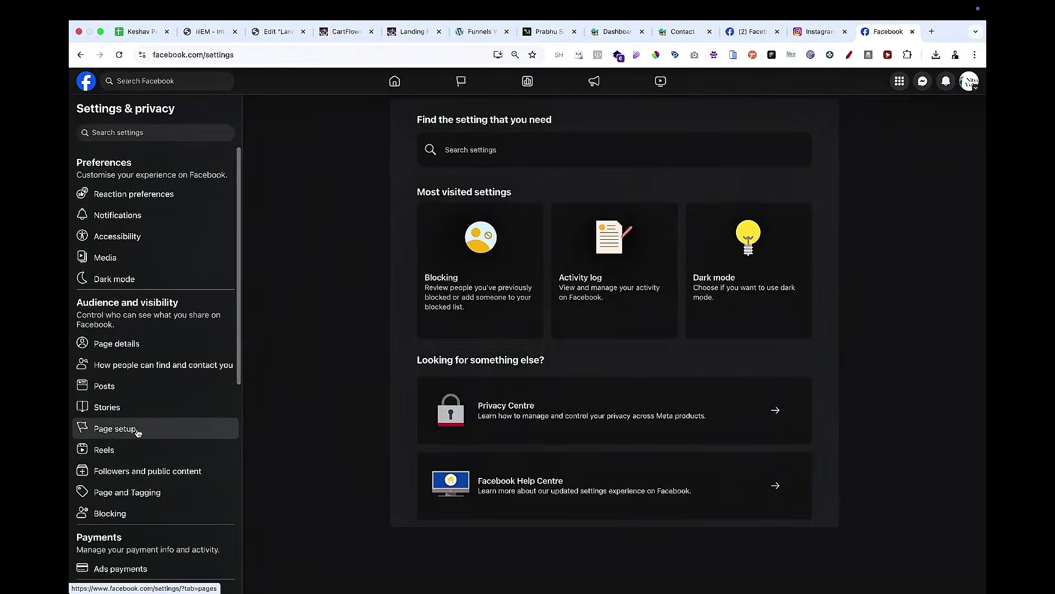
{"action": "scroll", "coordinate": [138, 433], "scroll_direction": "down", "scroll_amount": 5}
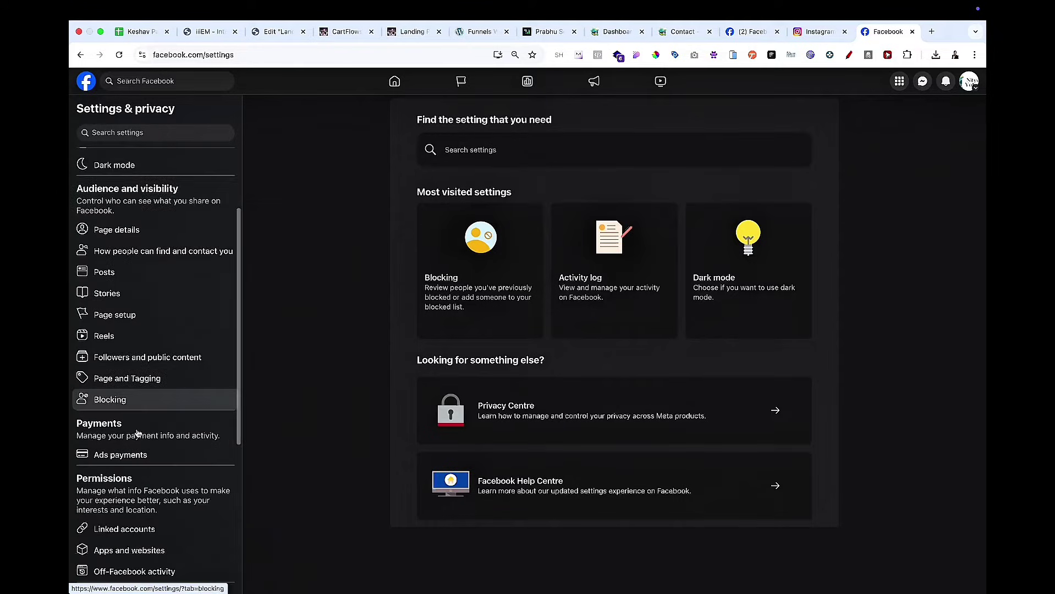
{"action": "left_click", "coordinate": [148, 410]}
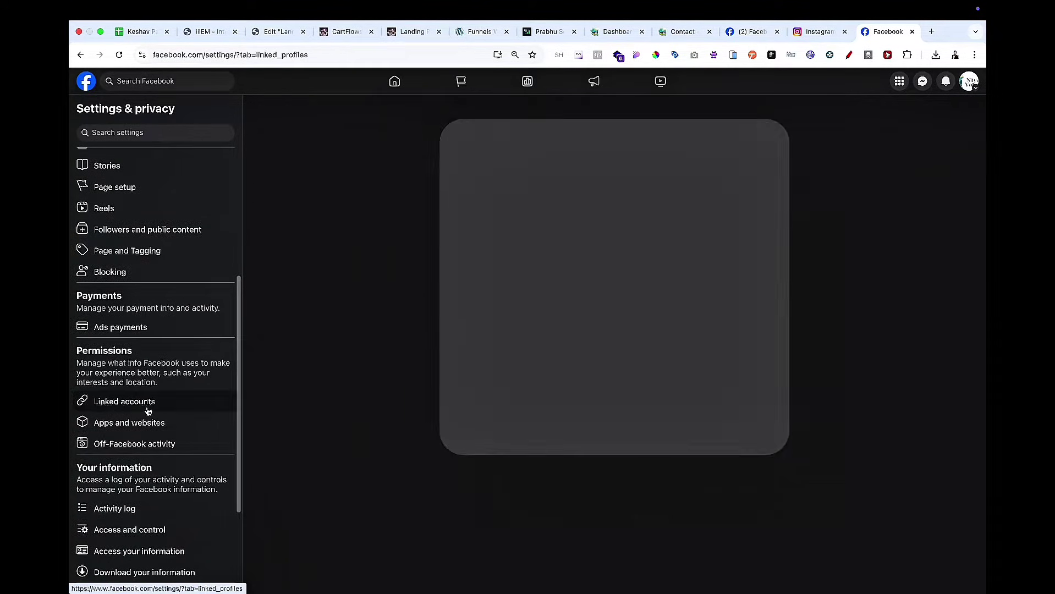
{"action": "left_click", "coordinate": [506, 144]}
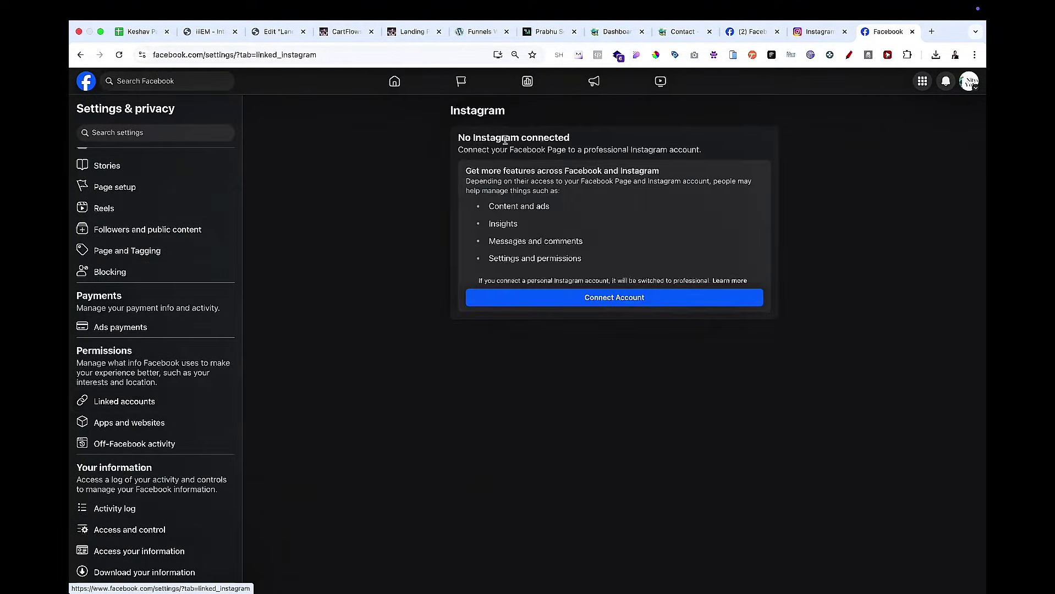
Step: Connect the Page to the logged-in Instagram account, allowing Instagram messages in Inbox and adding both profiles to the business portfolio
{"action": "left_click", "coordinate": [605, 303]}
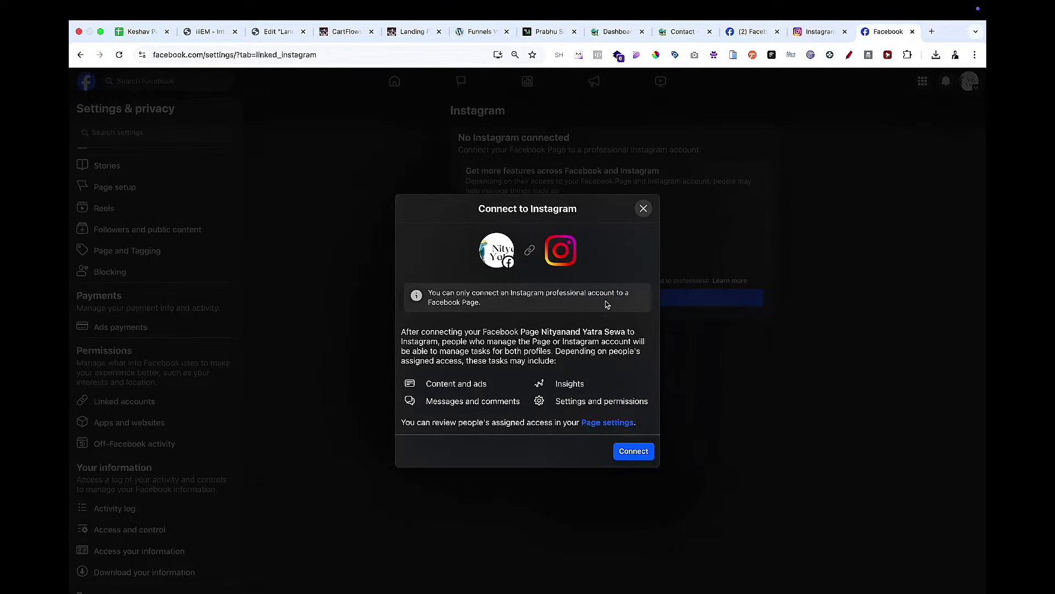
{"action": "left_click", "coordinate": [637, 452]}
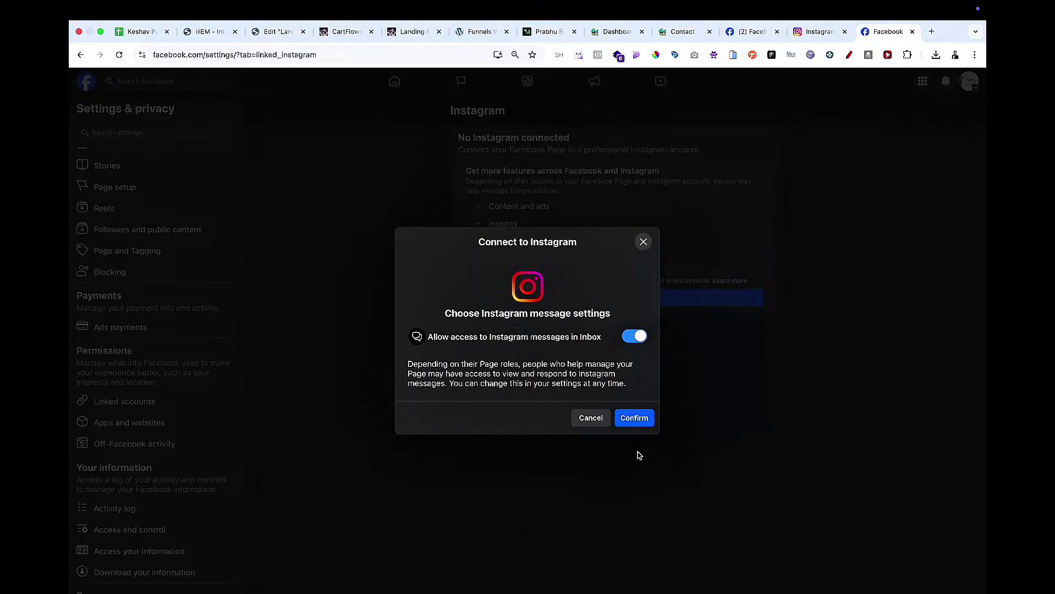
{"action": "left_click", "coordinate": [634, 420]}
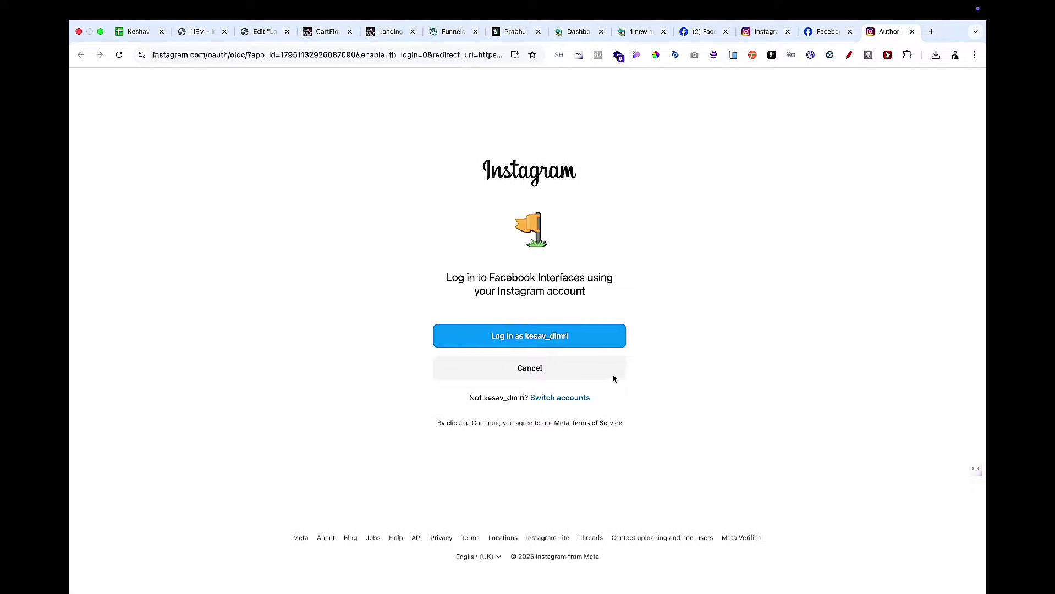
{"action": "left_click", "coordinate": [565, 336]}
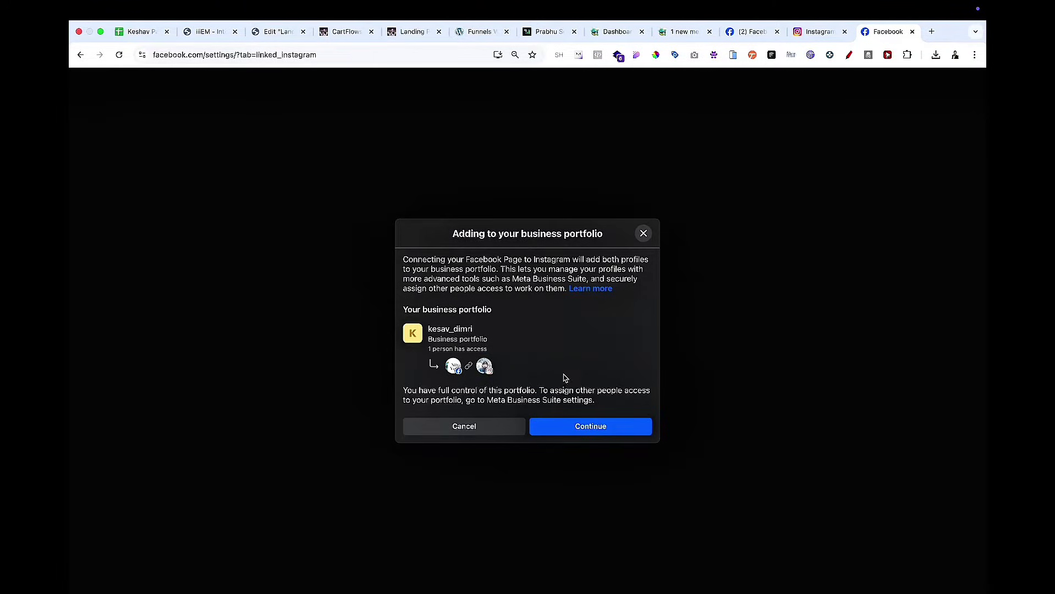
{"action": "left_click", "coordinate": [576, 432]}
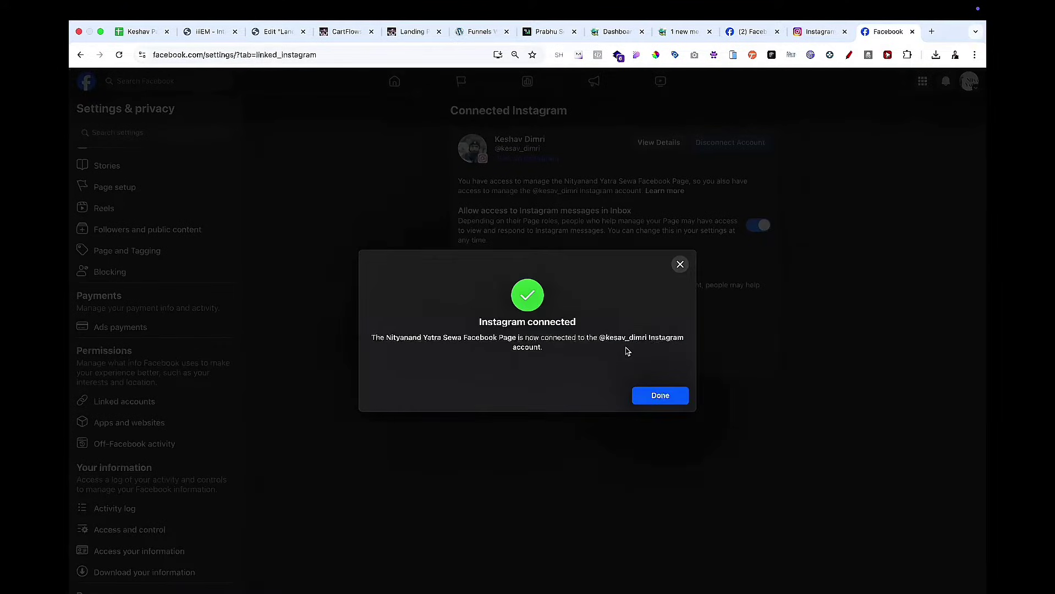
{"action": "left_click", "coordinate": [670, 398]}
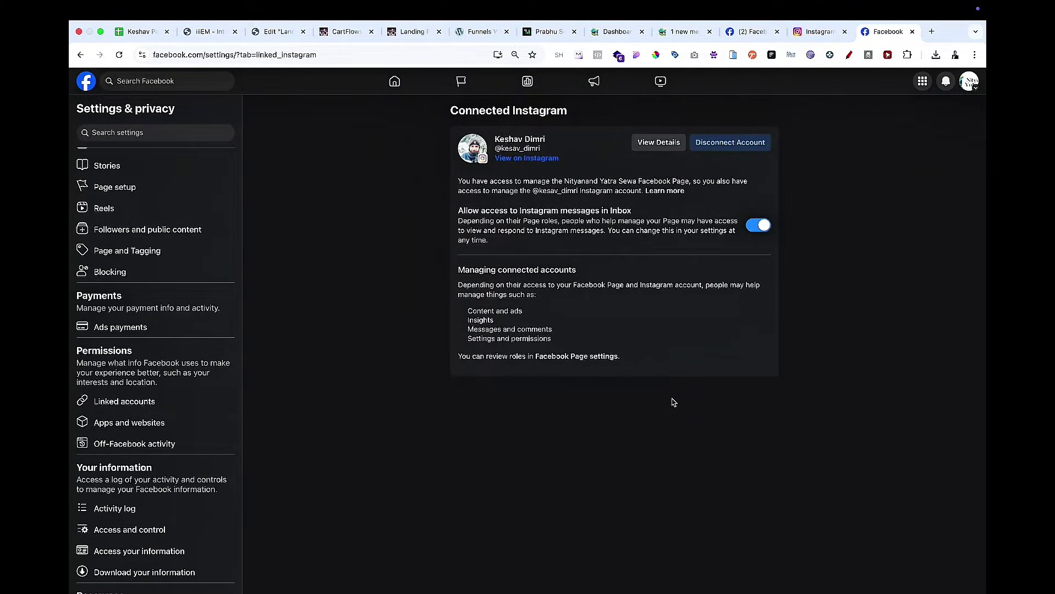
Step: Open Meta Business Suite at business.facebook.com in a new browser tab
{"action": "key", "text": "super+t"}
{"action": "type", "text": "nusi"}
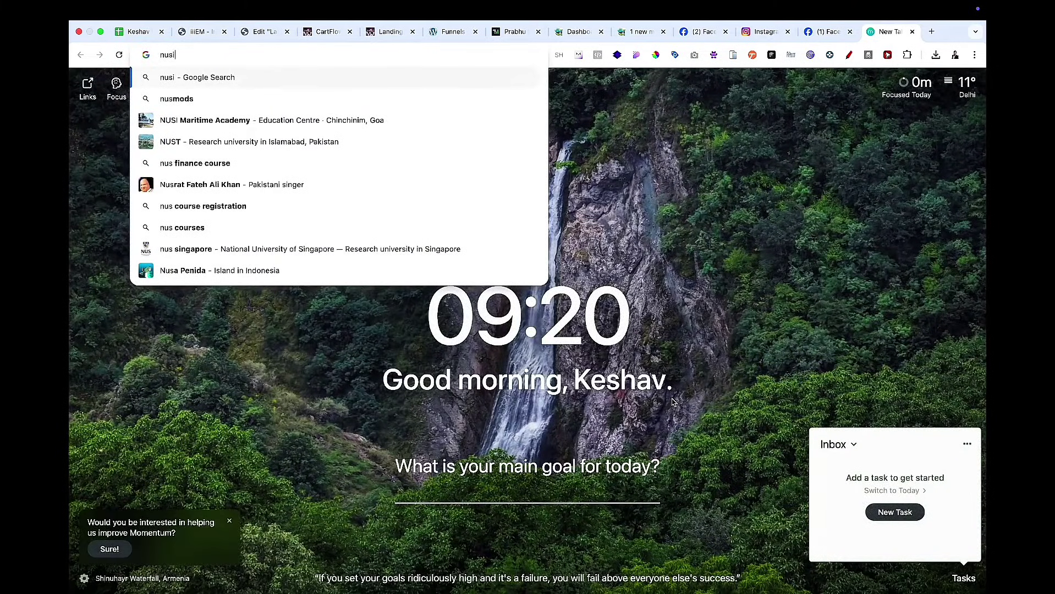
{"action": "key", "text": "BackSpace"}
{"action": "key", "text": "BackSpace"}
{"action": "key", "text": "BackSpace"}
{"action": "key", "text": "BackSpace"}
{"action": "type", "text": "busin"}
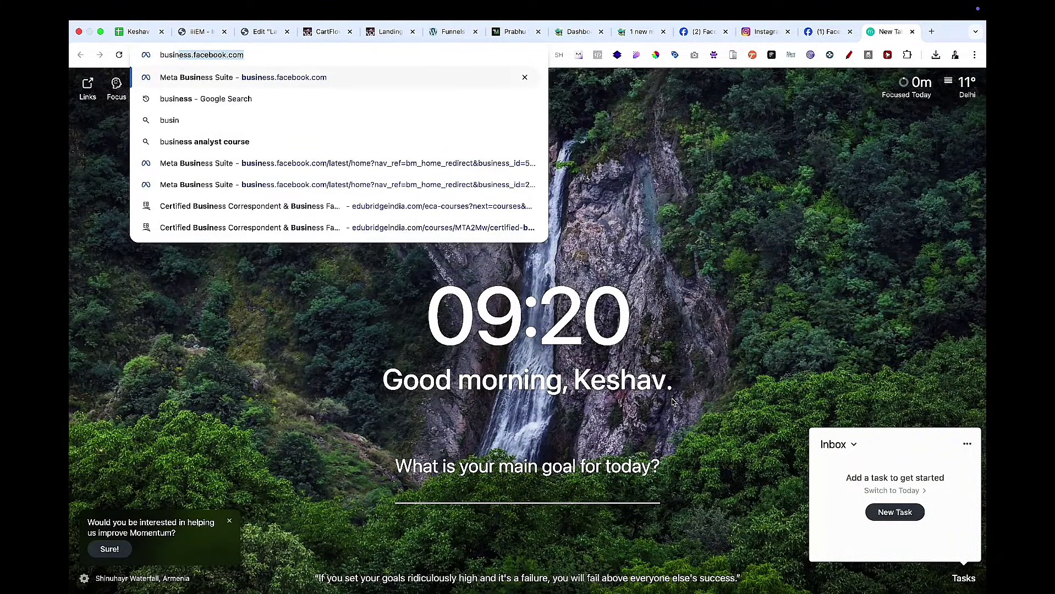
{"action": "type", "text": "ess"}
{"action": "key", "text": "BackSpace"}
{"action": "key", "text": "BackSpace"}
{"action": "key", "text": "BackSpace"}
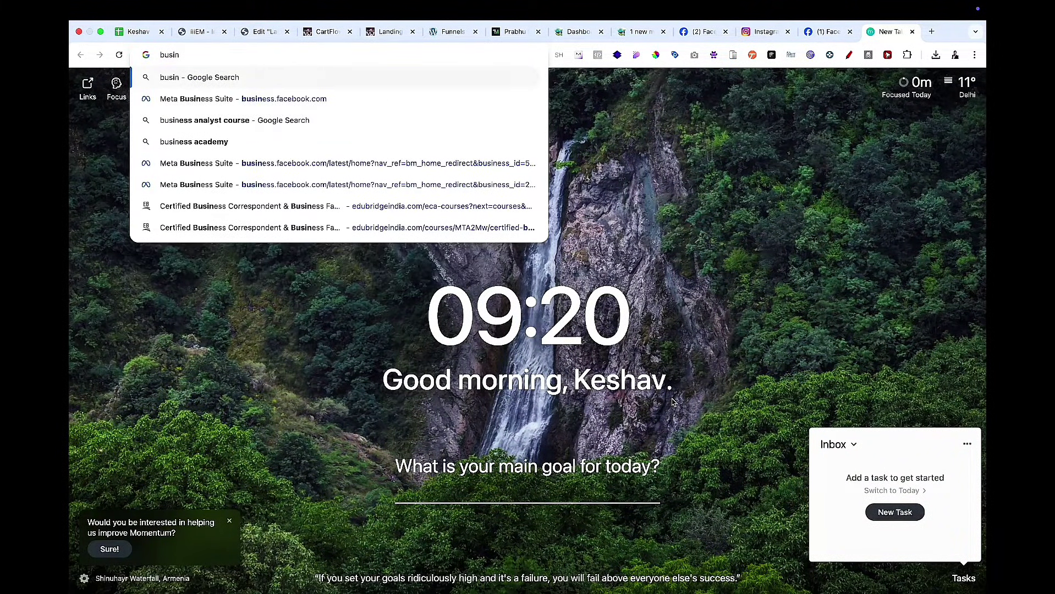
{"action": "type", "text": "e"}
{"action": "key", "text": "Right"}
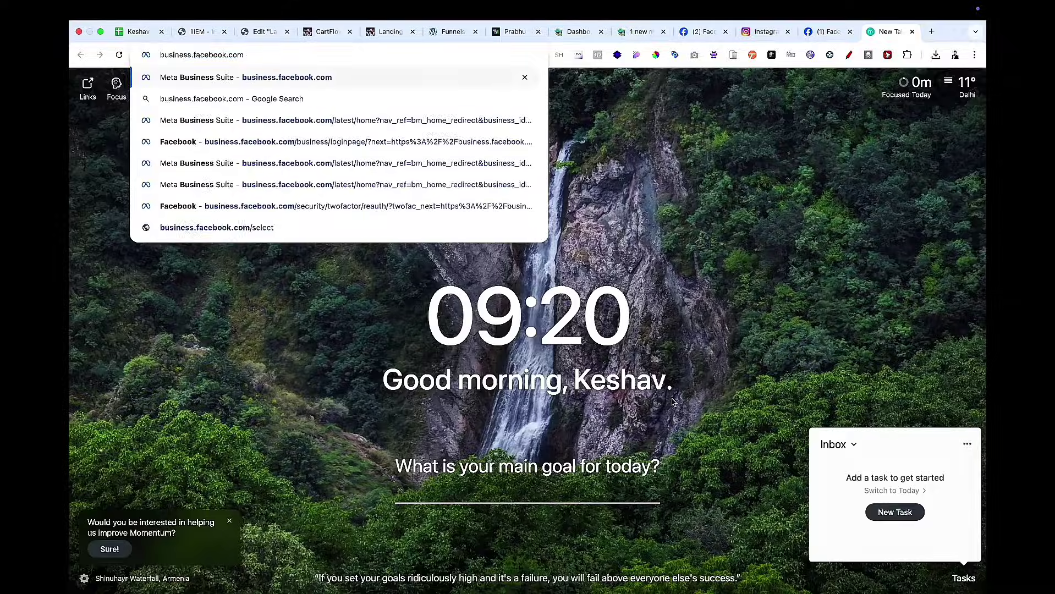
{"action": "key", "text": "Return"}
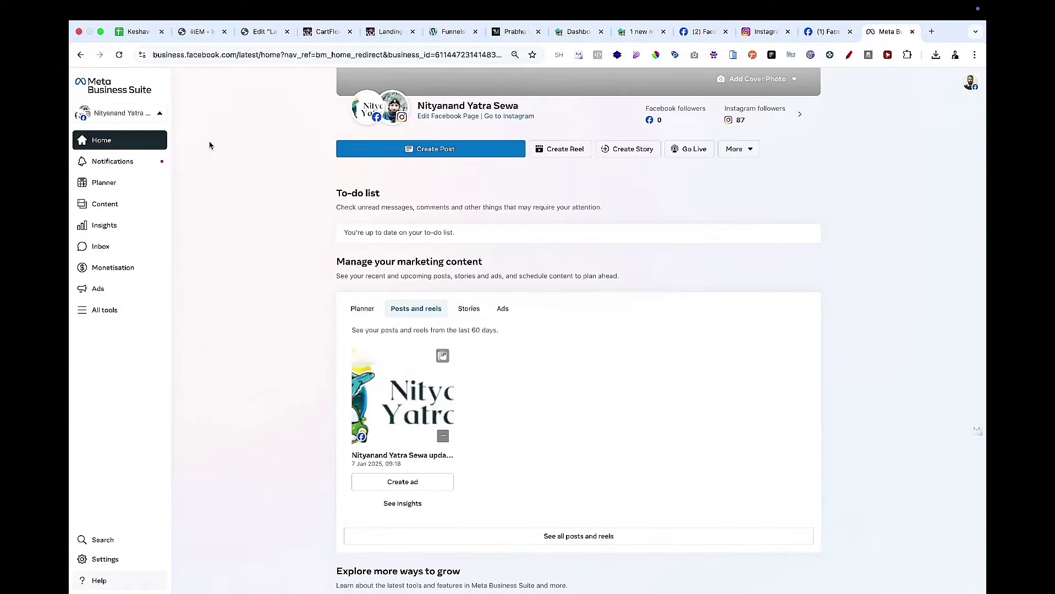
Step: Find the business portfolio containing Nityanand Yatra Sewa, open its settings and dismiss the portfolio summary
{"action": "left_click", "coordinate": [128, 113]}
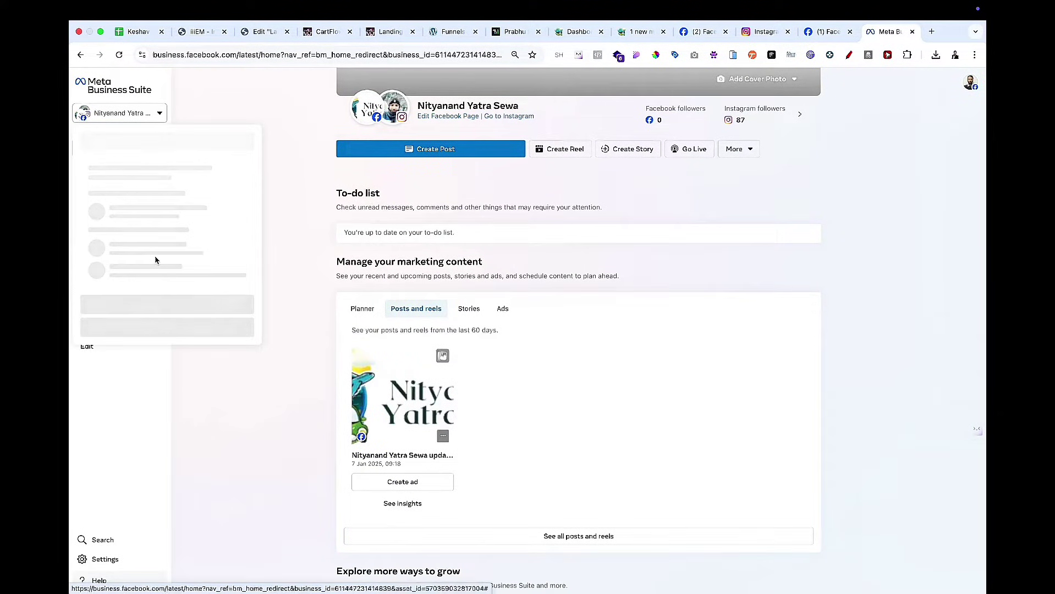
{"action": "scroll", "coordinate": [156, 260], "scroll_direction": "down", "scroll_amount": 10}
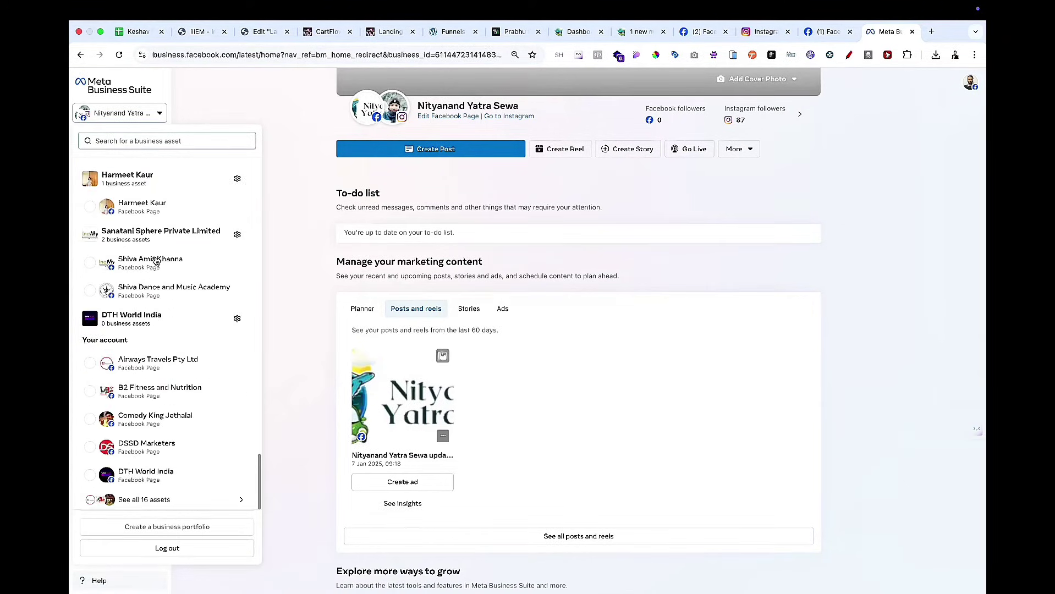
{"action": "scroll", "coordinate": [155, 261], "scroll_direction": "up", "scroll_amount": 10}
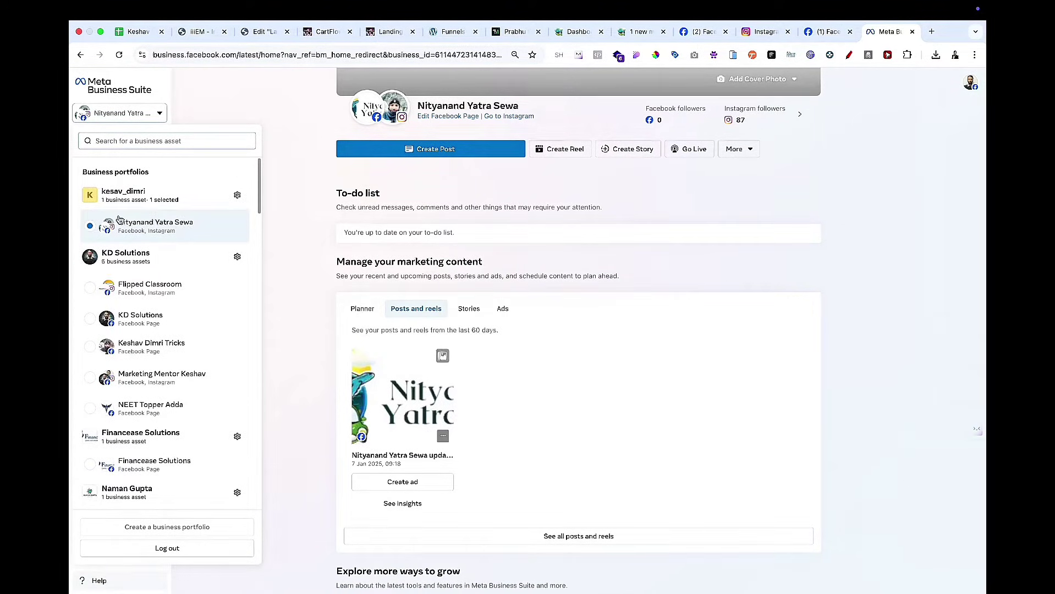
{"action": "scroll", "coordinate": [121, 222], "scroll_direction": "up", "scroll_amount": 5}
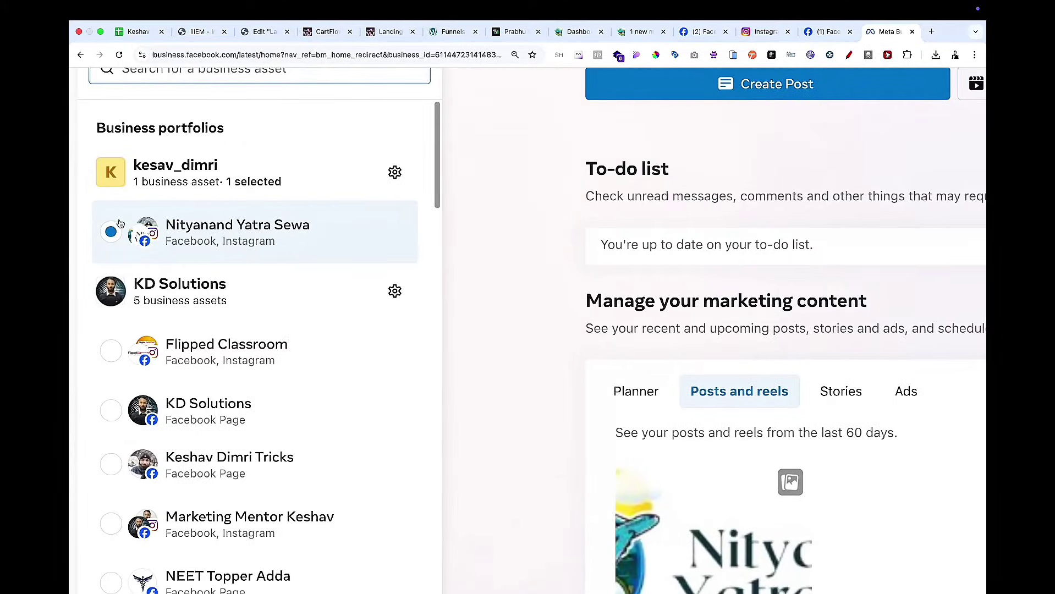
{"action": "scroll", "coordinate": [162, 301], "scroll_direction": "down", "scroll_amount": 6}
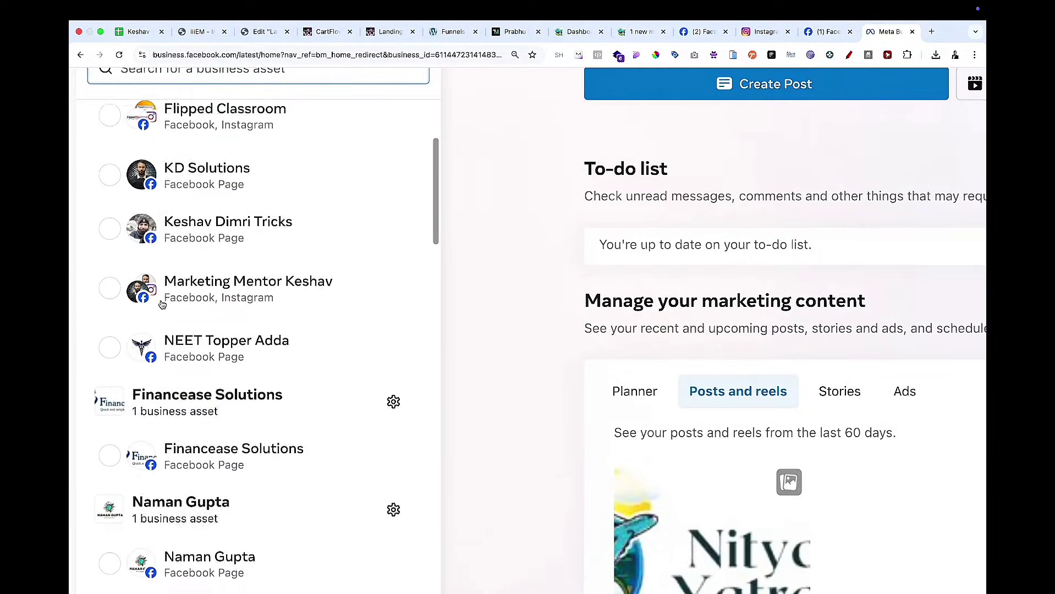
{"action": "scroll", "coordinate": [153, 422], "scroll_direction": "up", "scroll_amount": 6}
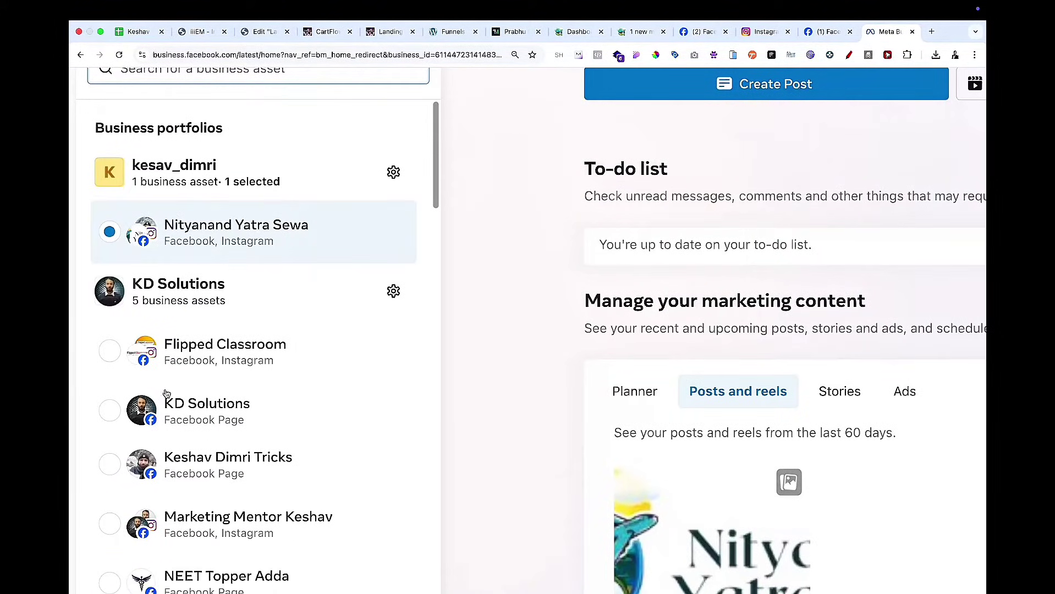
{"action": "left_click", "coordinate": [394, 172]}
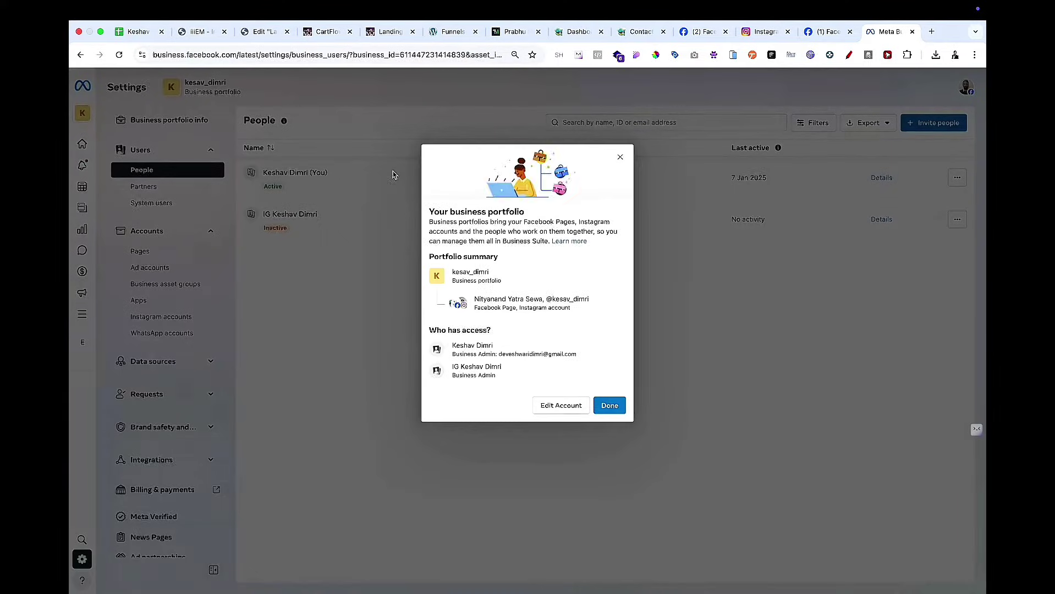
{"action": "left_click", "coordinate": [623, 165]}
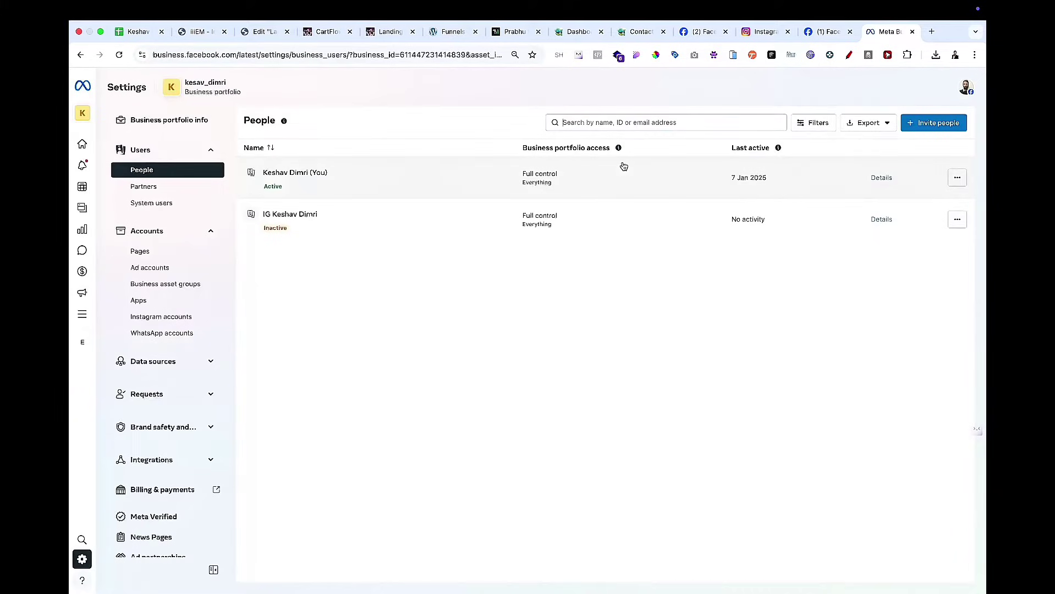
Step: Switch from the portfolio's new Settings to the classic Business Manager settings
{"action": "scroll", "coordinate": [165, 463], "scroll_direction": "down", "scroll_amount": 3}
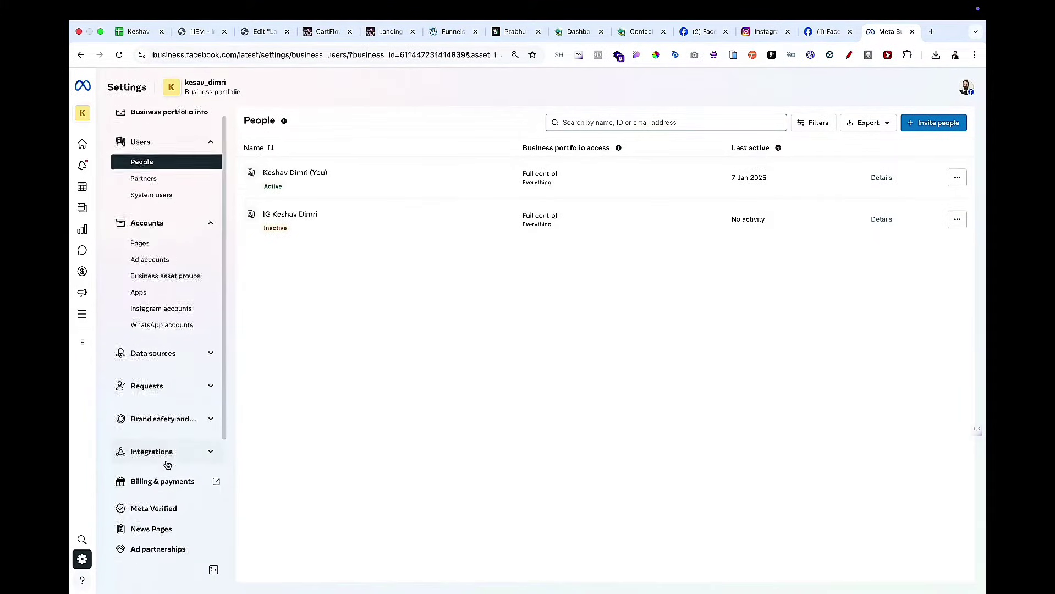
{"action": "left_click", "coordinate": [162, 509]}
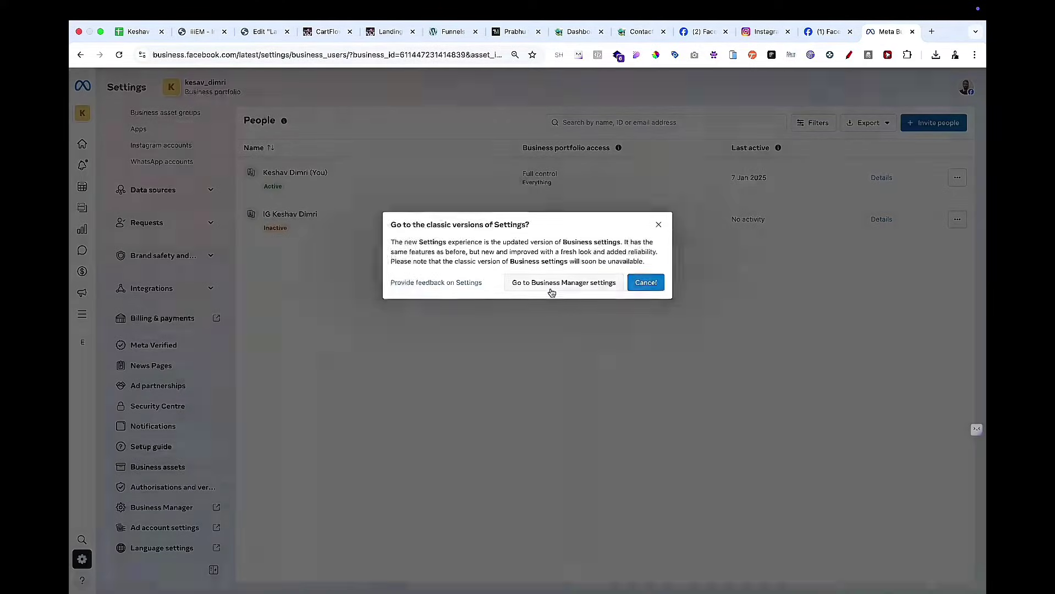
{"action": "left_click", "coordinate": [552, 283]}
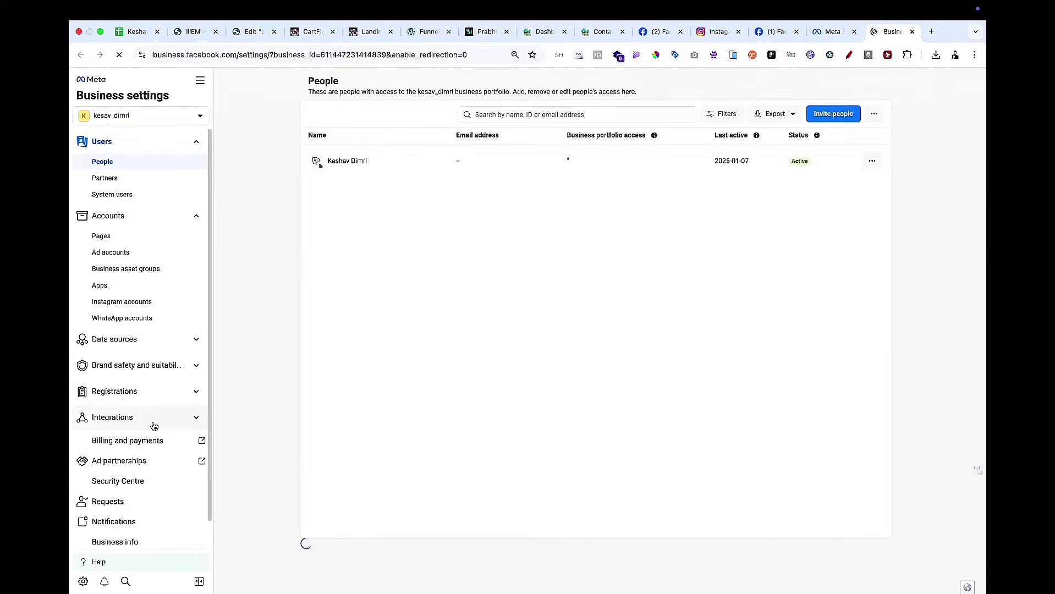
Step: Open the Business info page of the business portfolio in Business settings
{"action": "scroll", "coordinate": [154, 427], "scroll_direction": "down", "scroll_amount": 1}
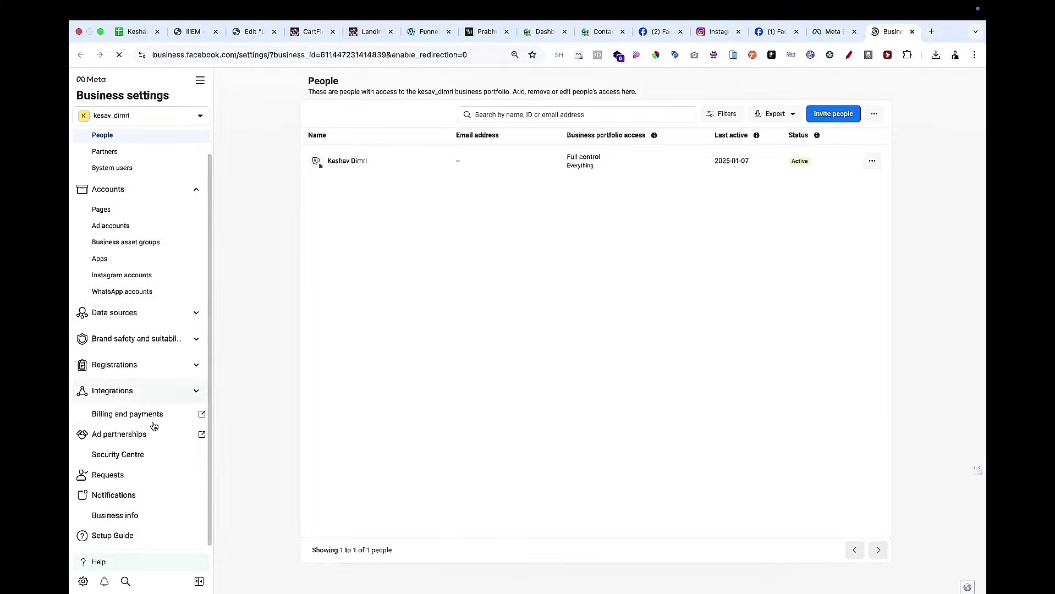
{"action": "left_click", "coordinate": [130, 519]}
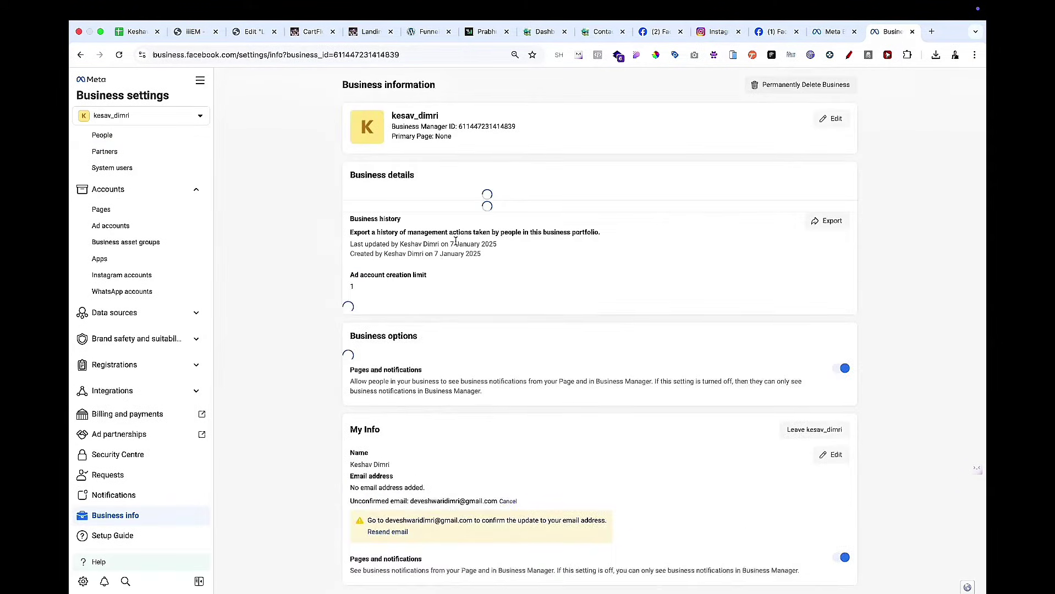
{"action": "double_click", "coordinate": [428, 116]}
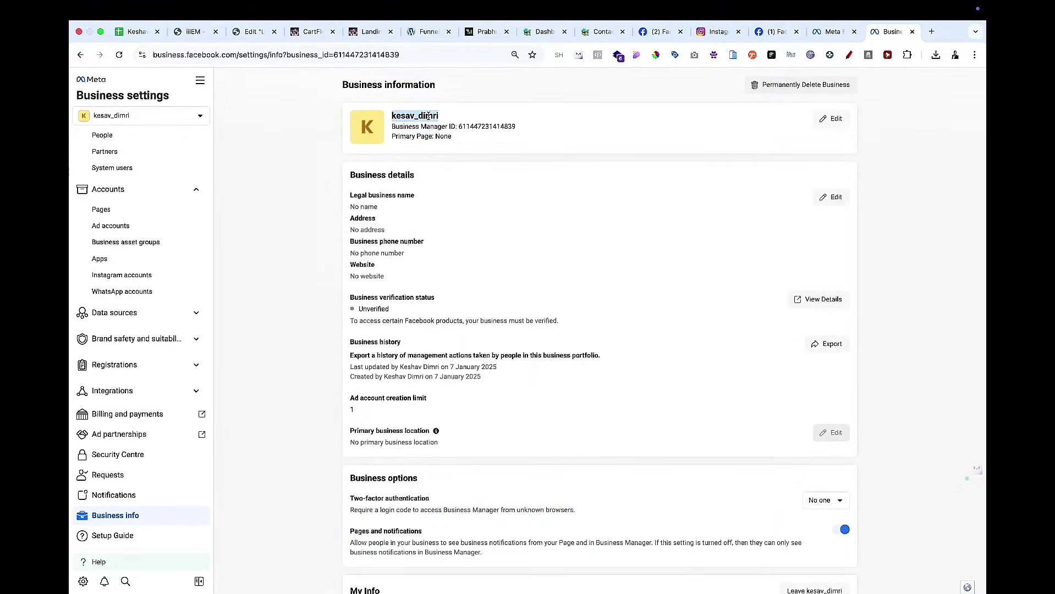
Step: Try to save NITYANAND YATRA SEWA as the business name with Nityanand Yatra Sewa as the primary Page
{"action": "left_click", "coordinate": [833, 120]}
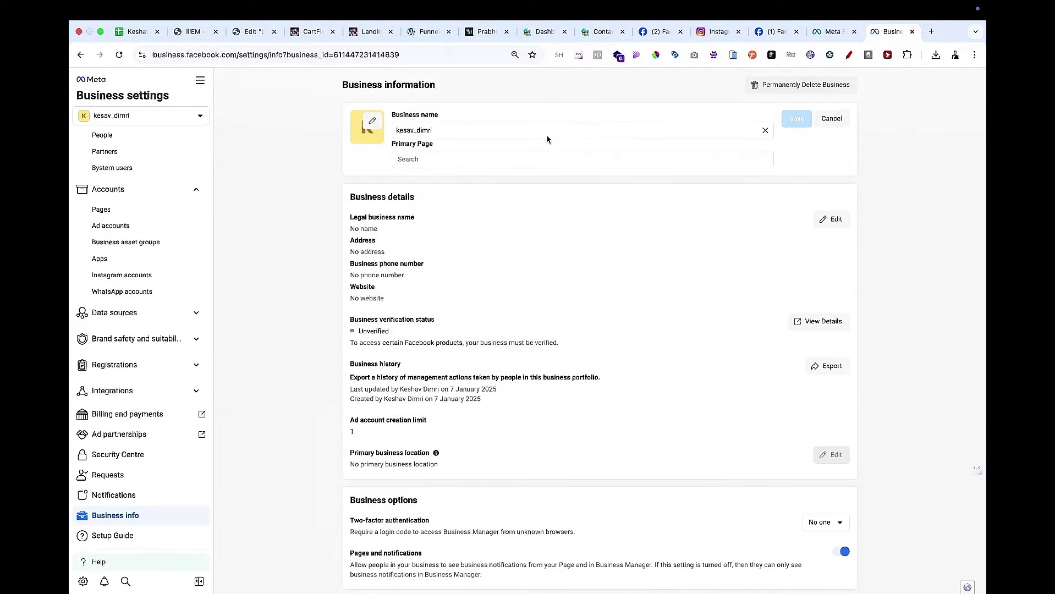
{"action": "key", "text": "super+Tab"}
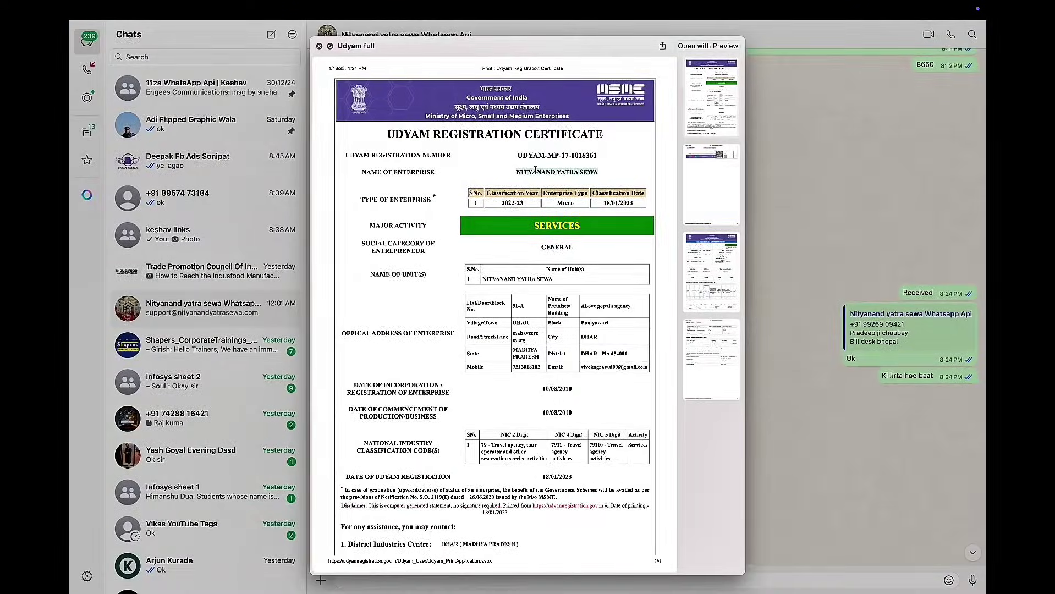
{"action": "key", "text": "super+Tab"}
{"action": "key", "text": "ctrl+a"}
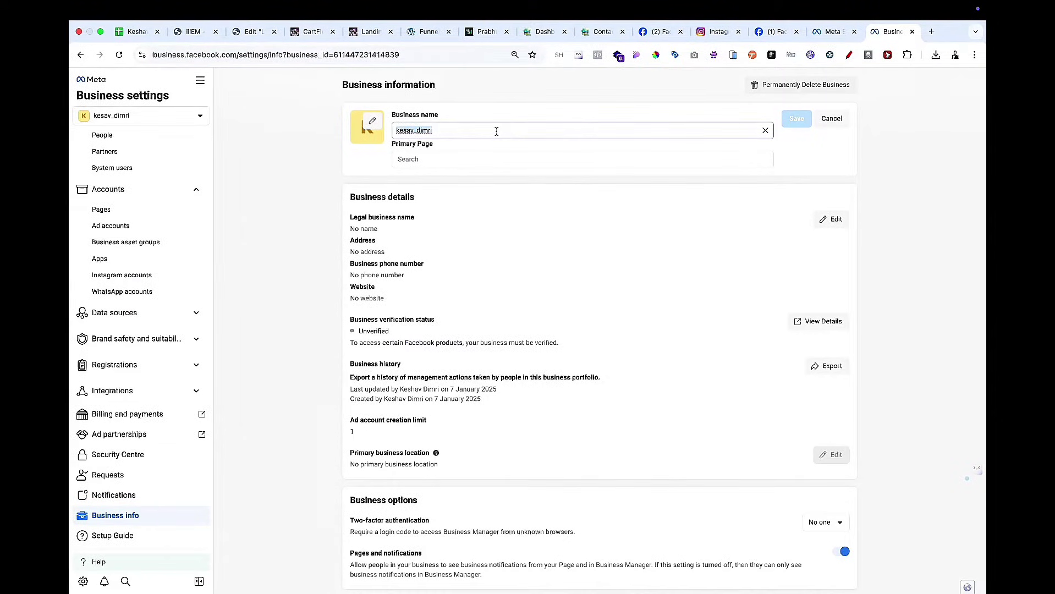
{"action": "type", "text": "NITYANAND YATRA SEWA"}
{"action": "left_click", "coordinate": [521, 157]}
{"action": "type", "text": "nity"}
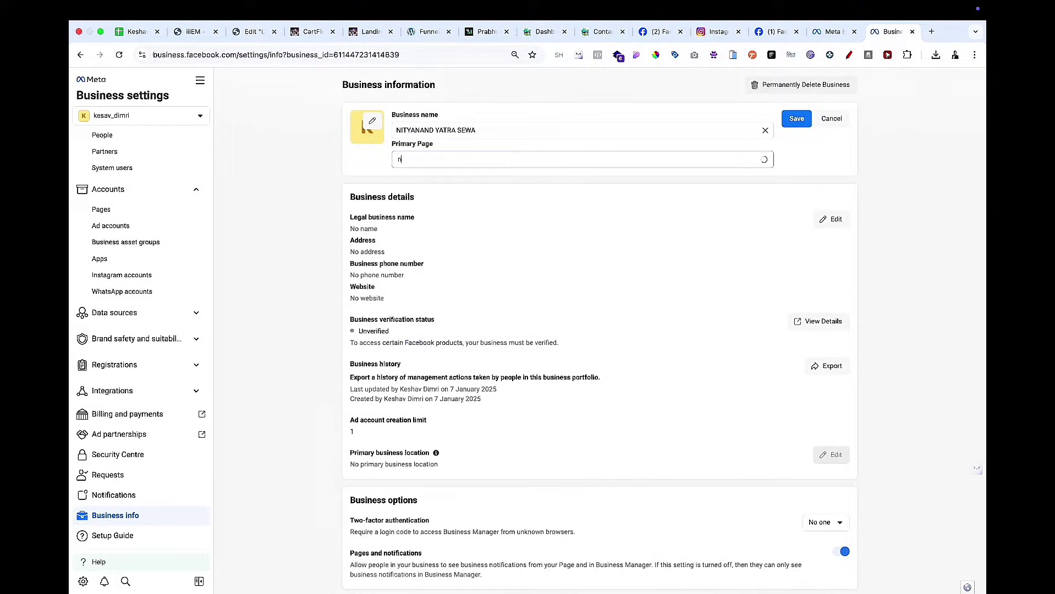
{"action": "left_click", "coordinate": [501, 189]}
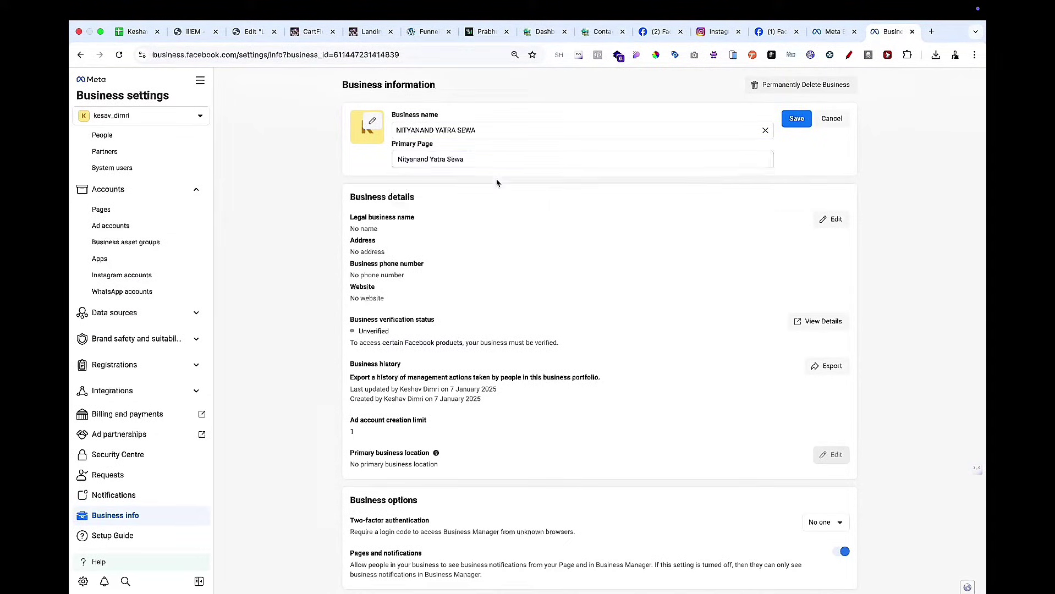
{"action": "left_click", "coordinate": [796, 118]}
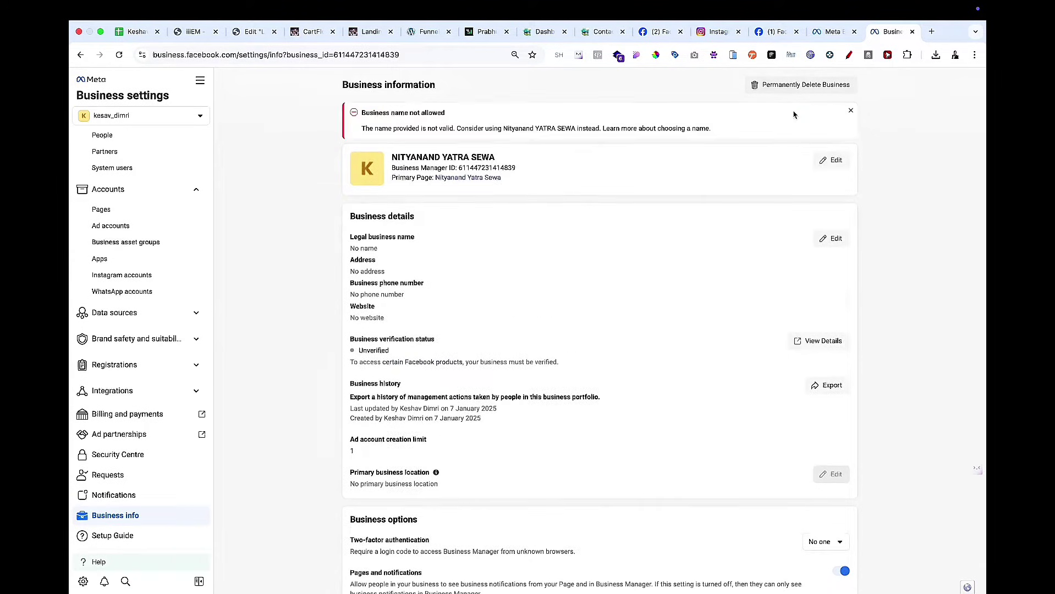
Step: Rename the business to Nityanand Yatra Sewa, choose the Nityanand Yatra Sewa Page as primary Page and save
{"action": "left_click_drag", "start_coordinate": [504, 128], "coordinate": [620, 129]}
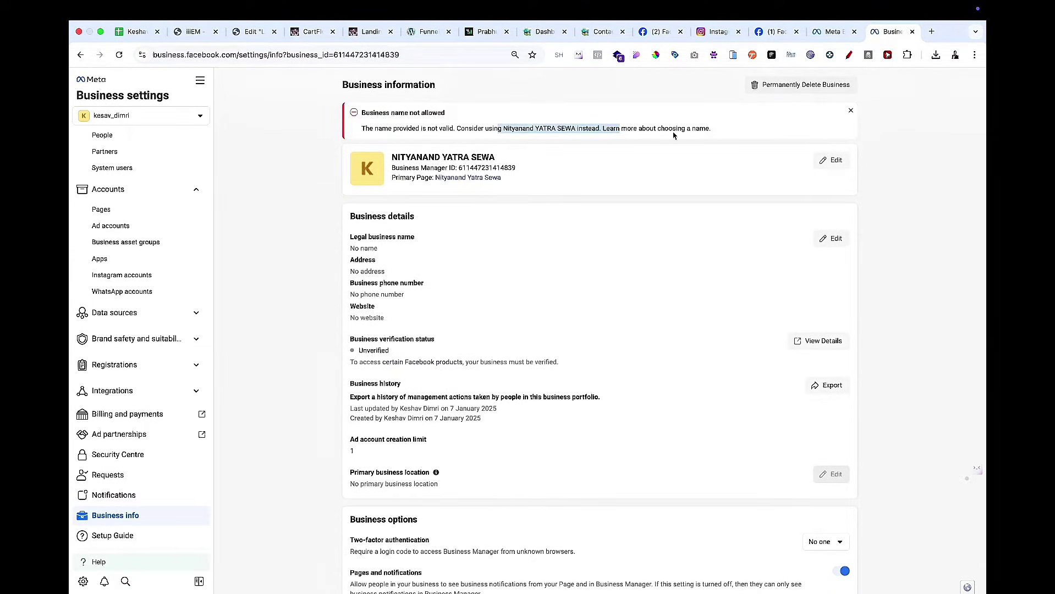
{"action": "left_click", "coordinate": [827, 162]}
{"action": "triple_click", "coordinate": [450, 173]}
{"action": "key", "text": "ctrl+c"}
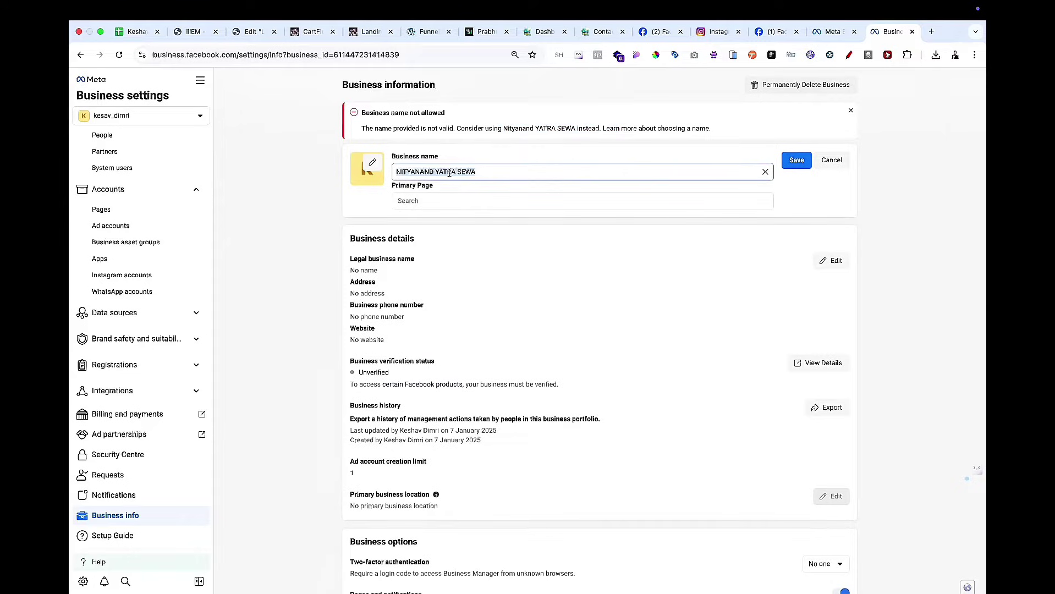
{"action": "type", "text": "Nityanand "}
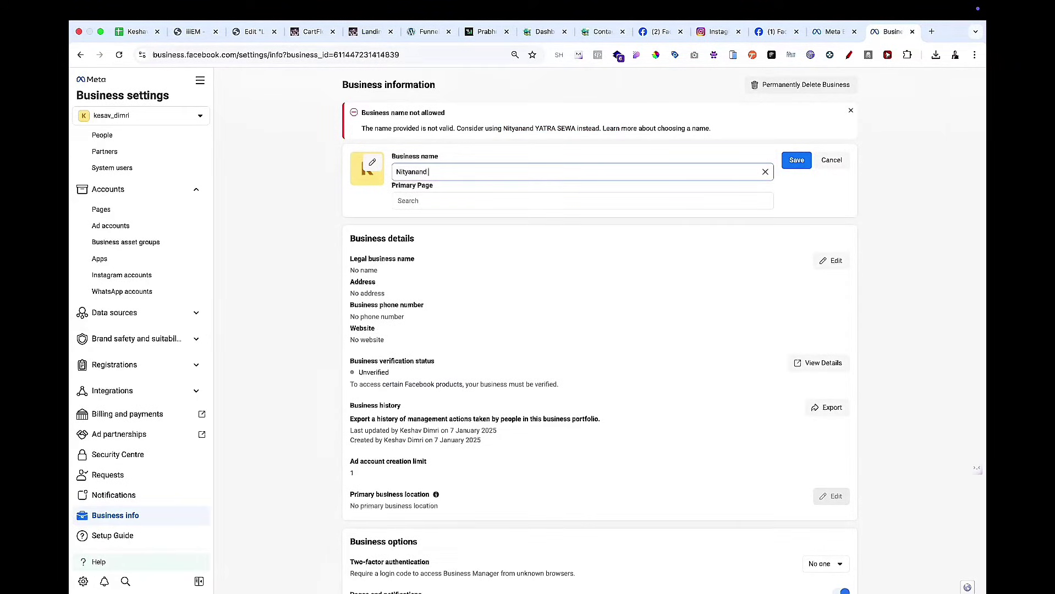
{"action": "type", "text": "Yatra Sewa"}
{"action": "left_click", "coordinate": [541, 198]}
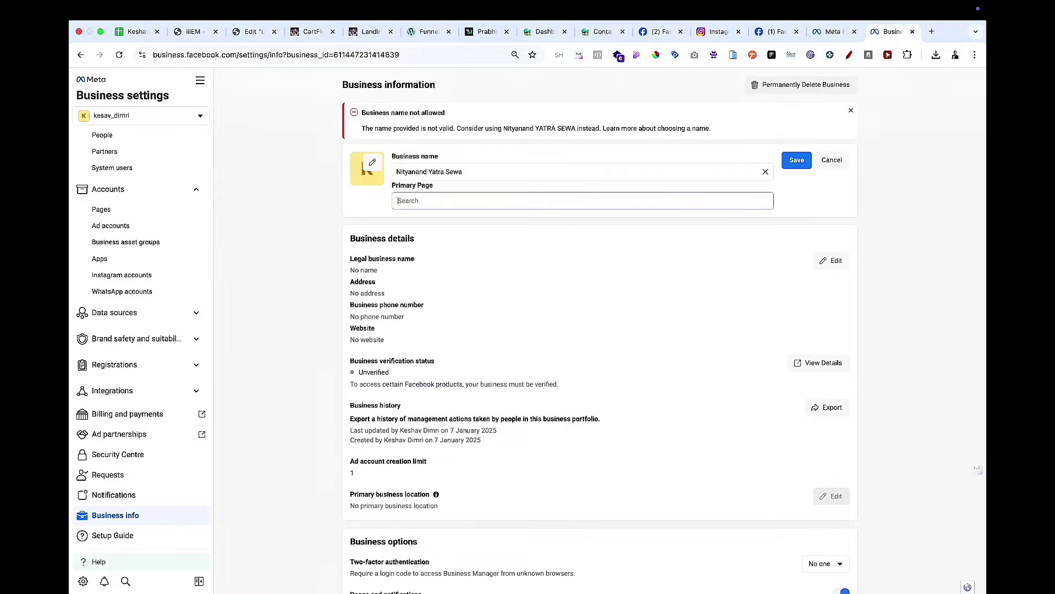
{"action": "type", "text": "nitya"}
{"action": "left_click", "coordinate": [530, 224]}
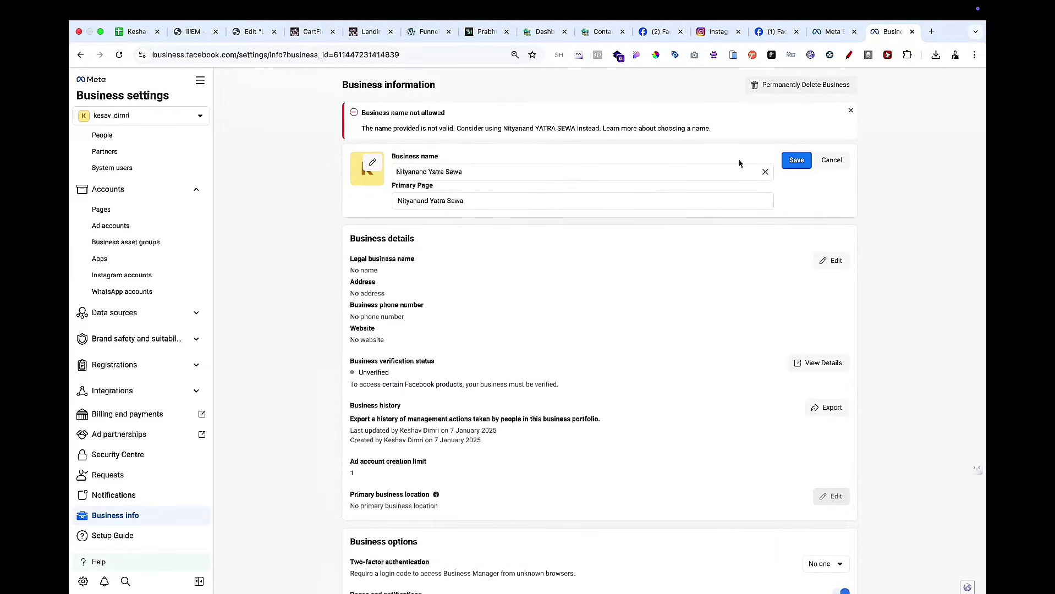
{"action": "left_click", "coordinate": [584, 170]}
{"action": "key", "text": "ctrl+a"}
{"action": "left_click", "coordinate": [798, 160]}
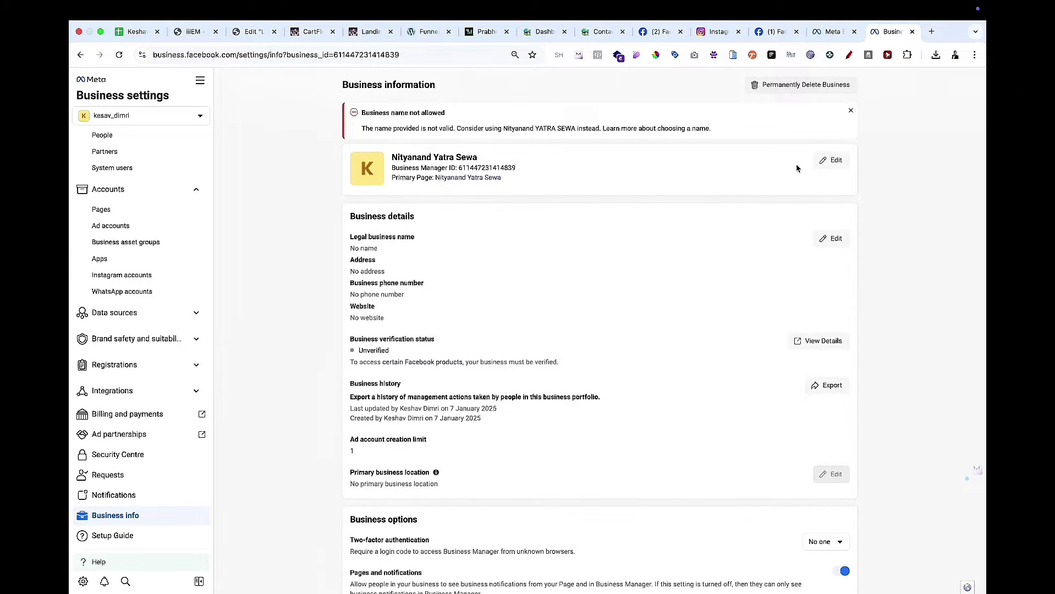
Step: In the business details, enter the legal name NITYANAND YATRA SEWA as on the Udyam certificate and choose India as the country
{"action": "left_click", "coordinate": [824, 242]}
{"action": "left_click", "coordinate": [460, 187]}
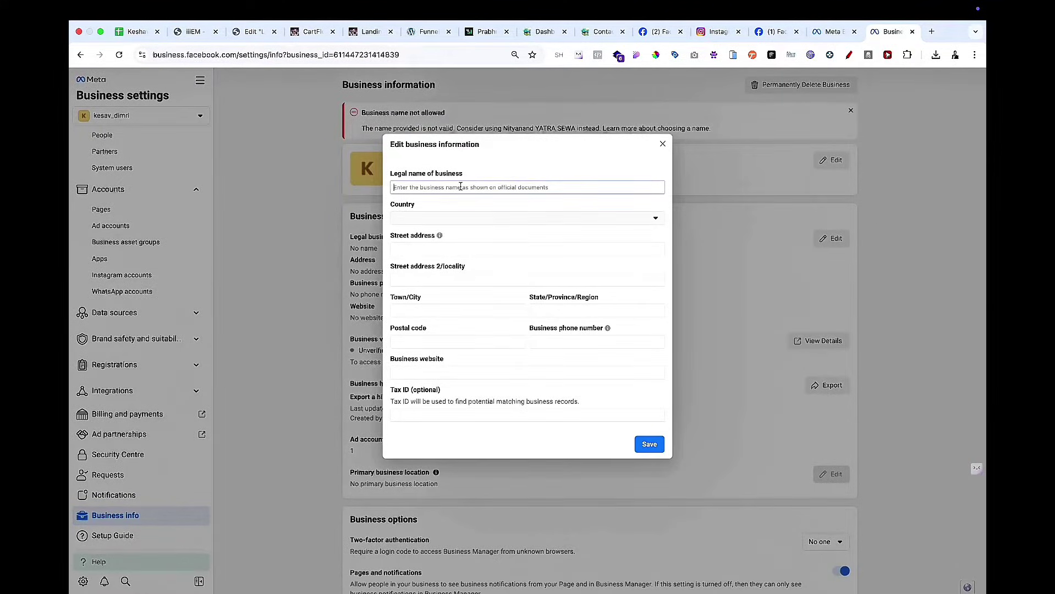
{"action": "left_click_drag", "start_coordinate": [410, 174], "coordinate": [474, 177]}
{"action": "key", "text": "super+Tab"}
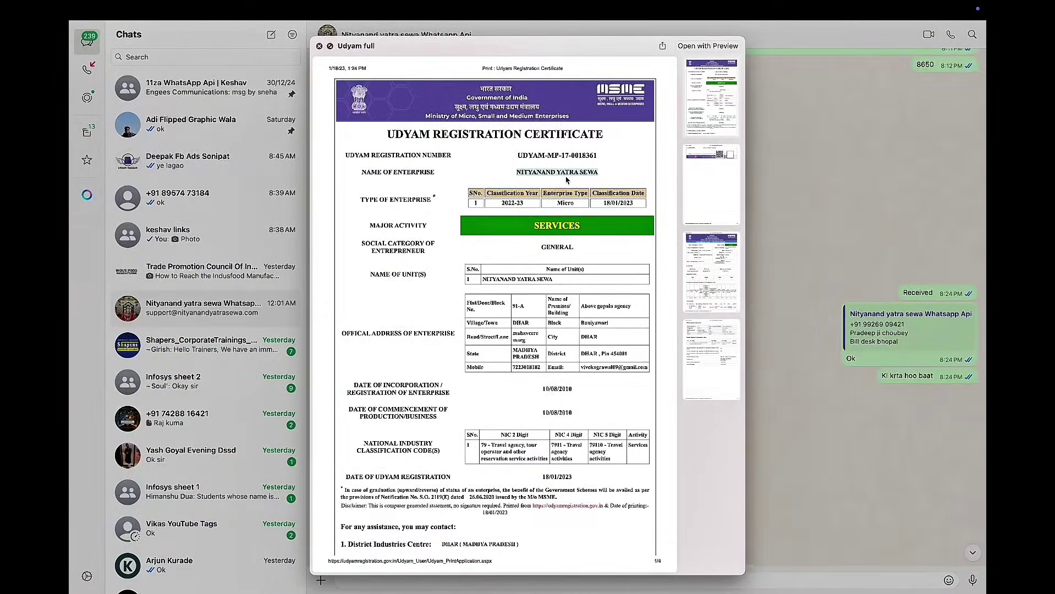
{"action": "key", "text": "super+Tab"}
{"action": "left_click", "coordinate": [465, 188]}
{"action": "key", "text": "ctrl+v"}
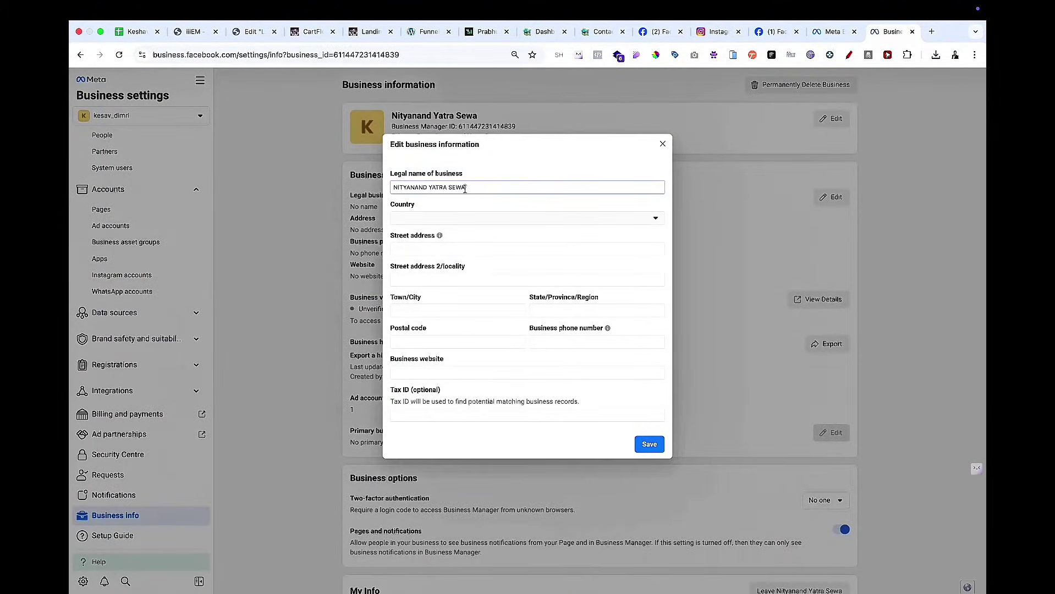
{"action": "left_click", "coordinate": [457, 219]}
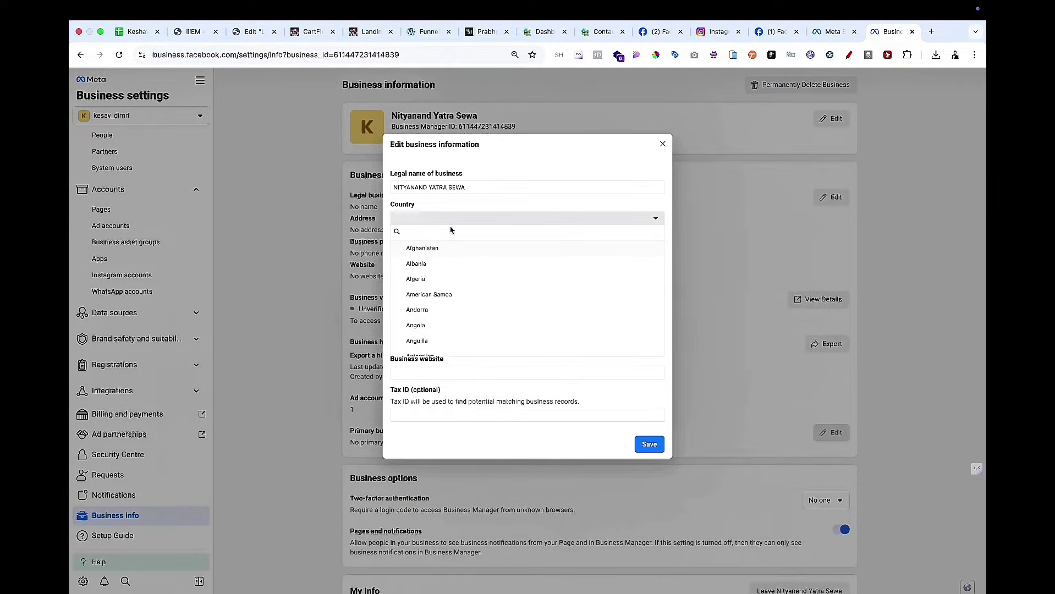
{"action": "type", "text": "ind"}
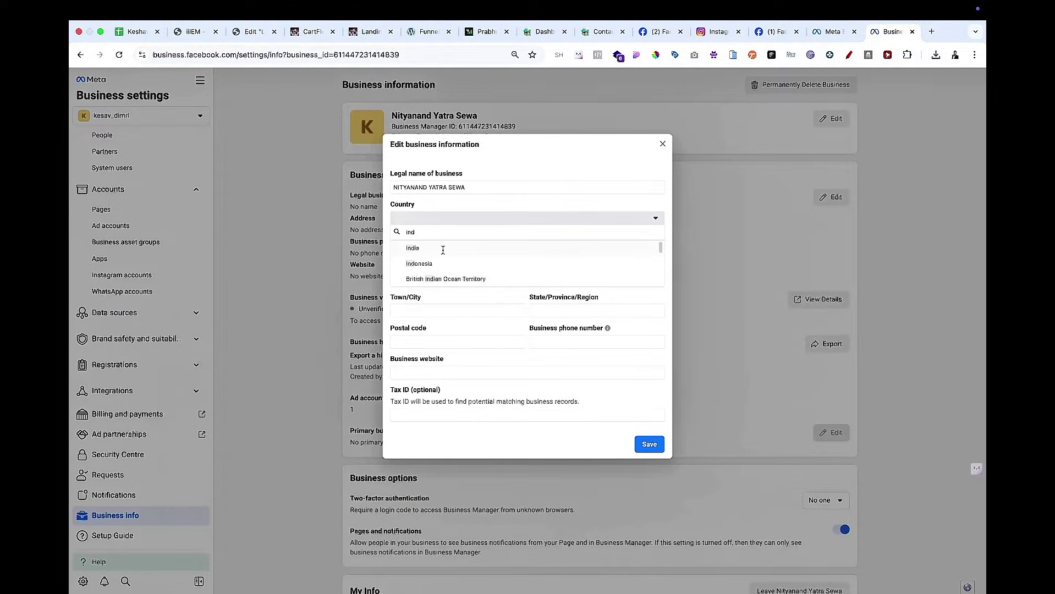
{"action": "left_click", "coordinate": [443, 249]}
Step: Fill in the street address with the flat number and premises name copied from the Udyam certificate open in WhatsApp
{"action": "left_click", "coordinate": [443, 250]}
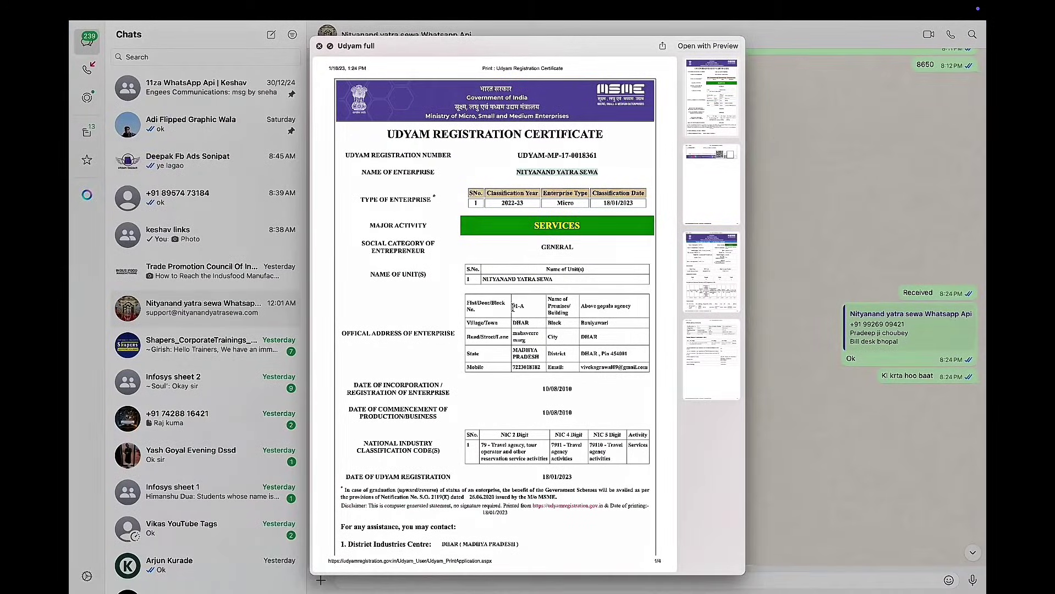
{"action": "left_click_drag", "start_coordinate": [513, 307], "coordinate": [533, 307]}
{"action": "key", "text": "super+c"}
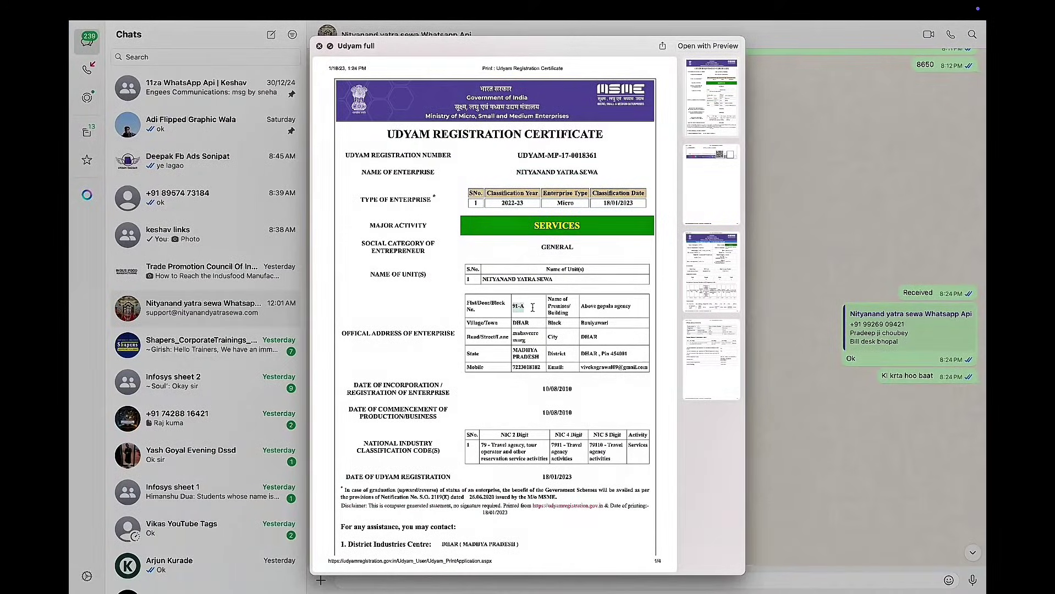
{"action": "key", "text": "ctrl+Right"}
{"action": "left_click", "coordinate": [476, 244]}
{"action": "key", "text": "super+v"}
{"action": "key", "text": "ctrl+Left"}
{"action": "left_click_drag", "start_coordinate": [582, 305], "coordinate": [633, 306]}
{"action": "key", "text": "ctrl+c"}
{"action": "key", "text": "ctrl+Right"}
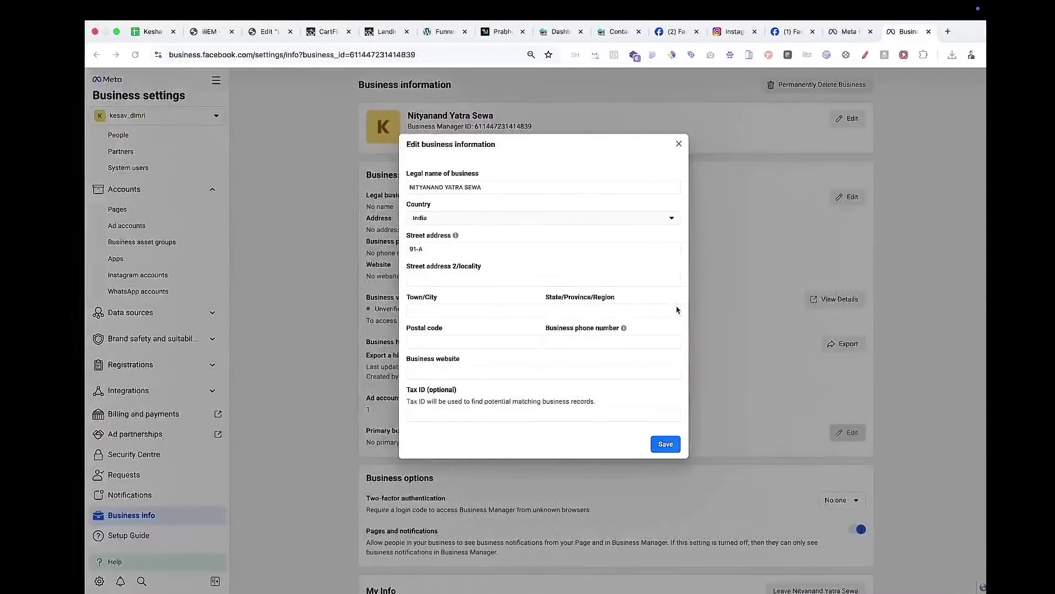
{"action": "key", "text": "ctrl+v"}
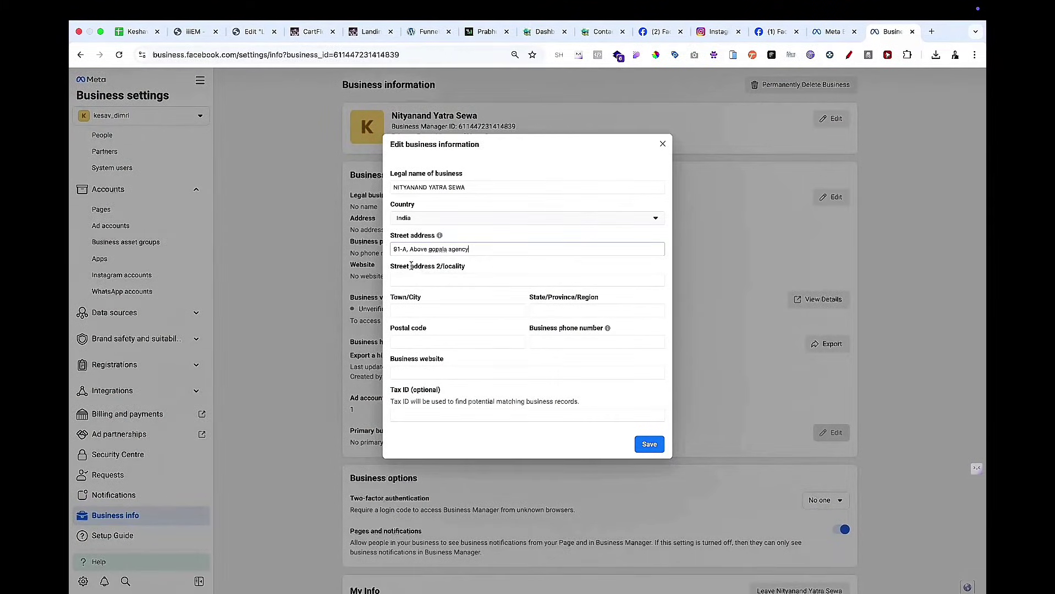
Step: Copy the road name from the Udyam certificate into the Street address 2/locality field
{"action": "key", "text": "ctrl+Left"}
{"action": "left_click", "coordinate": [515, 323]}
{"action": "left_click_drag", "start_coordinate": [530, 342], "coordinate": [516, 334]}
{"action": "key", "text": "ctrl+c"}
{"action": "key", "text": "ctrl+Right"}
{"action": "left_click", "coordinate": [499, 279]}
{"action": "key", "text": "ctrl+v"}
Step: Append the certificate's village and block names to the locality line, separated from the road name by a comma
{"action": "key", "text": "ctrl+Left"}
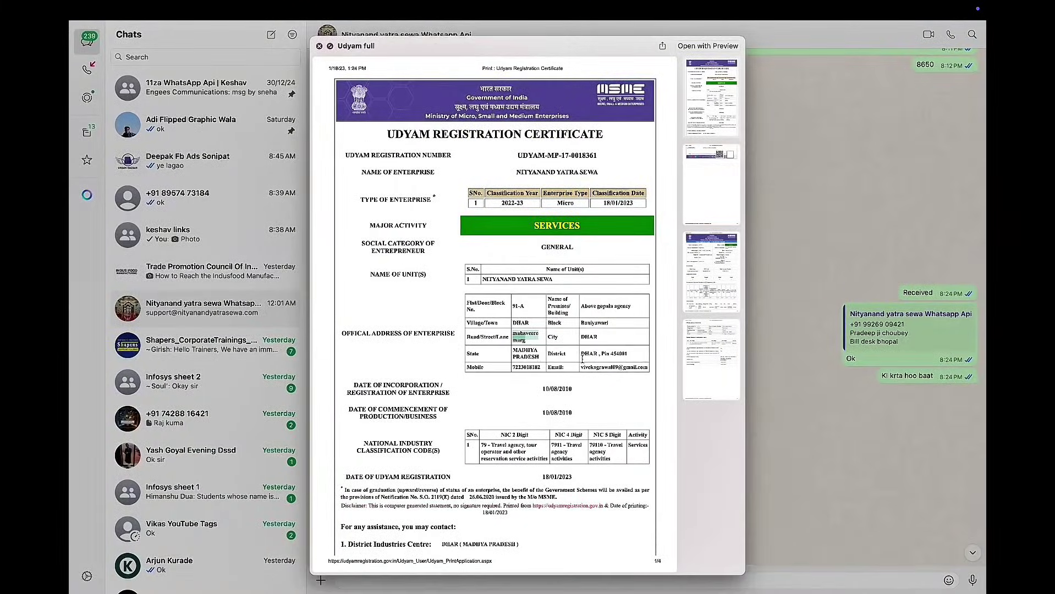
{"action": "left_click", "coordinate": [522, 323]}
{"action": "key", "text": "ctrl+Right"}
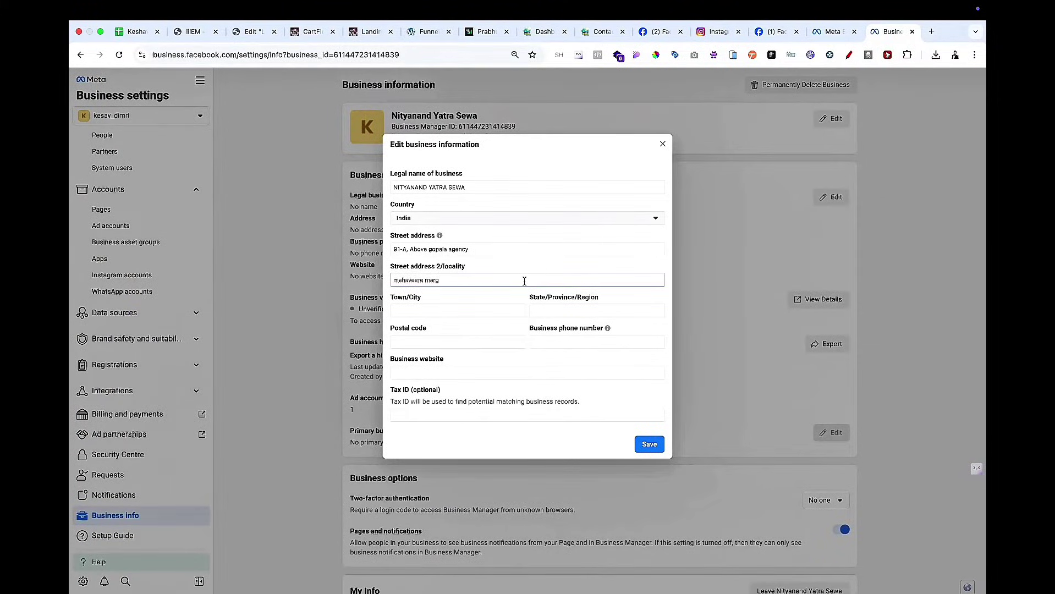
{"action": "type", "text": ","}
{"action": "key", "text": "ctrl+Left"}
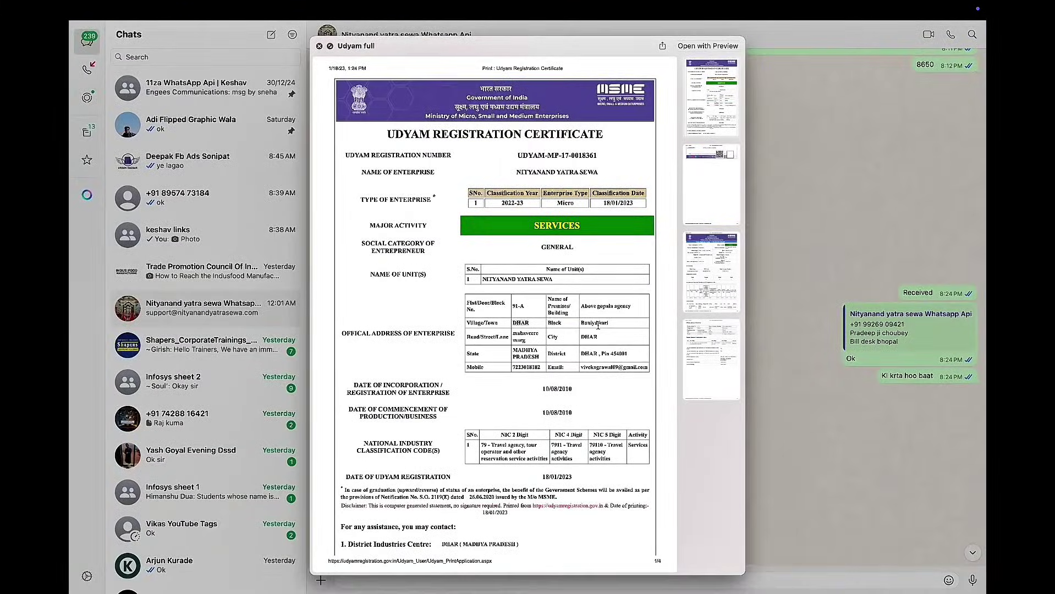
{"action": "key", "text": "ctrl+Right"}
{"action": "type", "text": "DHAR"}
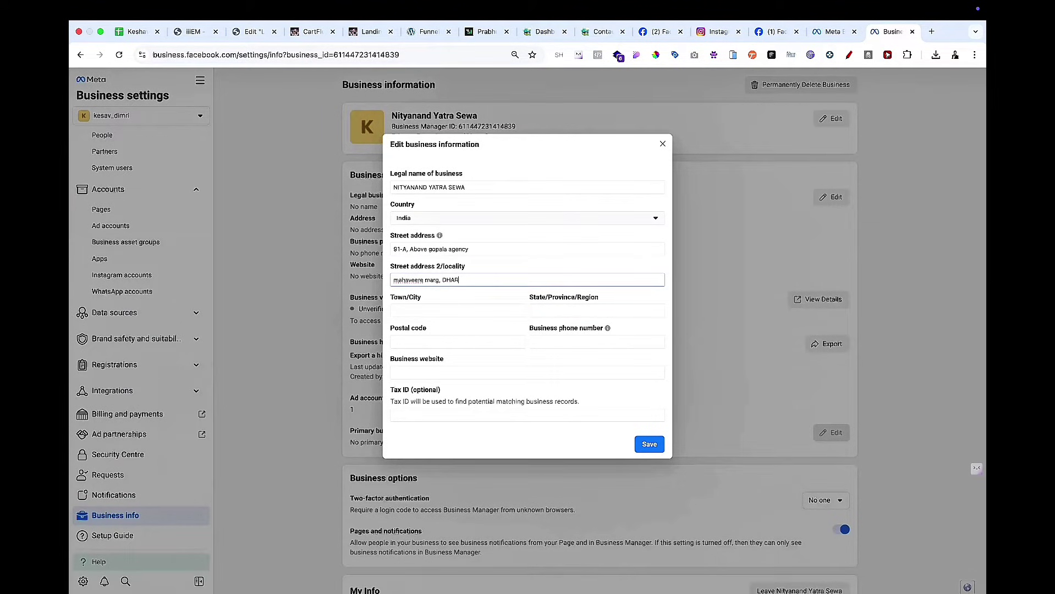
{"action": "type", "text": " Baniyawari"}
Step: Enter the certificate's city as the Town/City and remove the duplicate town name from the locality line
{"action": "key", "text": "ctrl+Left"}
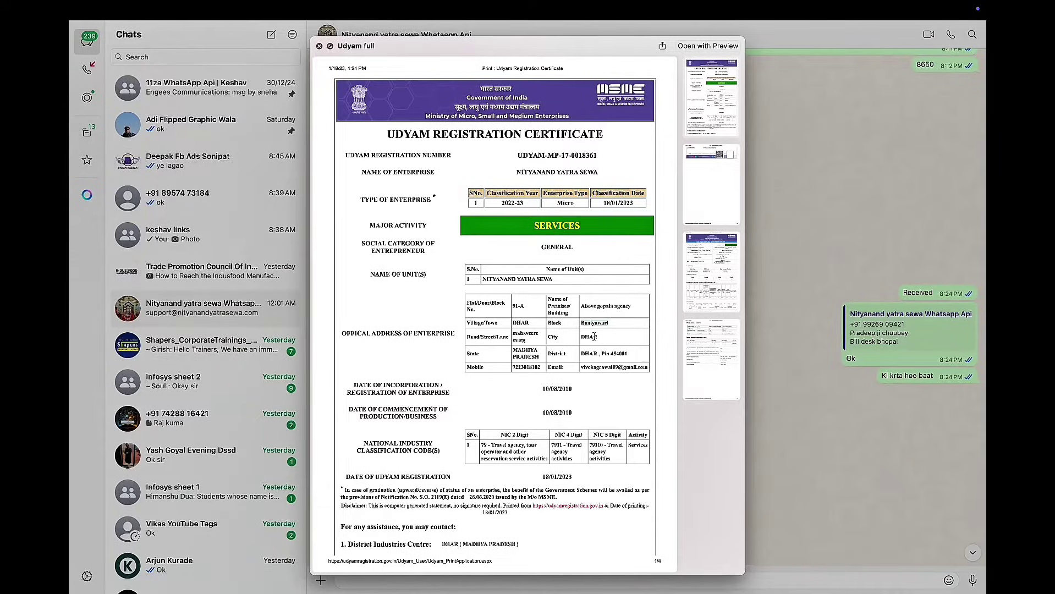
{"action": "key", "text": "ctrl+Right"}
{"action": "left_click", "coordinate": [453, 312]}
{"action": "type", "text": "DHAR"}
{"action": "double_click", "coordinate": [456, 280]}
{"action": "key", "text": "BackSpace"}
{"action": "key", "text": "BackSpace"}
{"action": "key", "text": "BackSpace"}
Step: Fill in the State/Province/Region with the state given on the Udyam certificate
{"action": "left_click", "coordinate": [541, 311]}
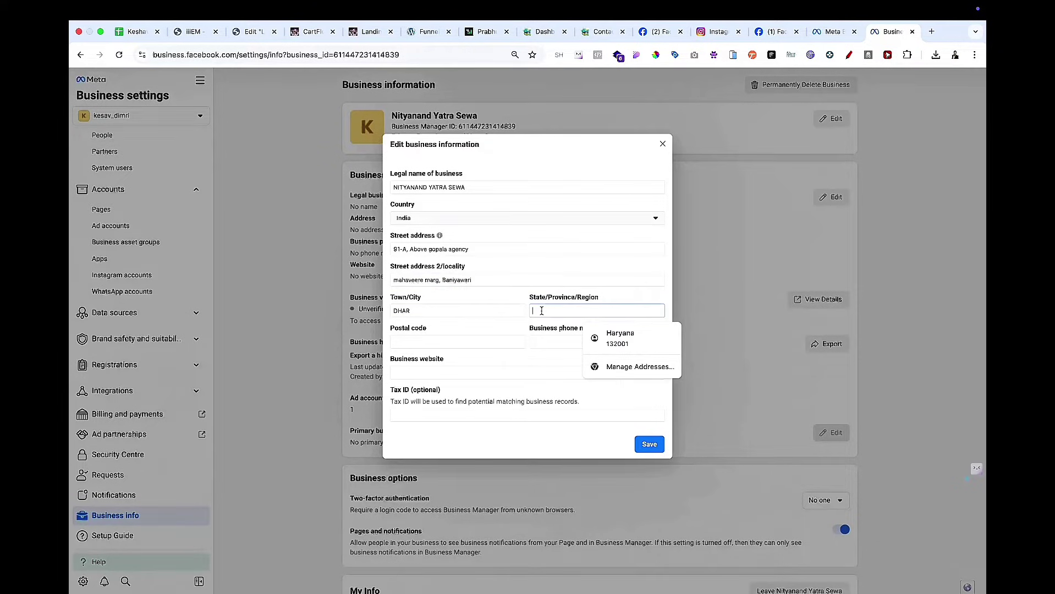
{"action": "type", "text": "Madh"}
{"action": "key", "text": "ctrl+Left"}
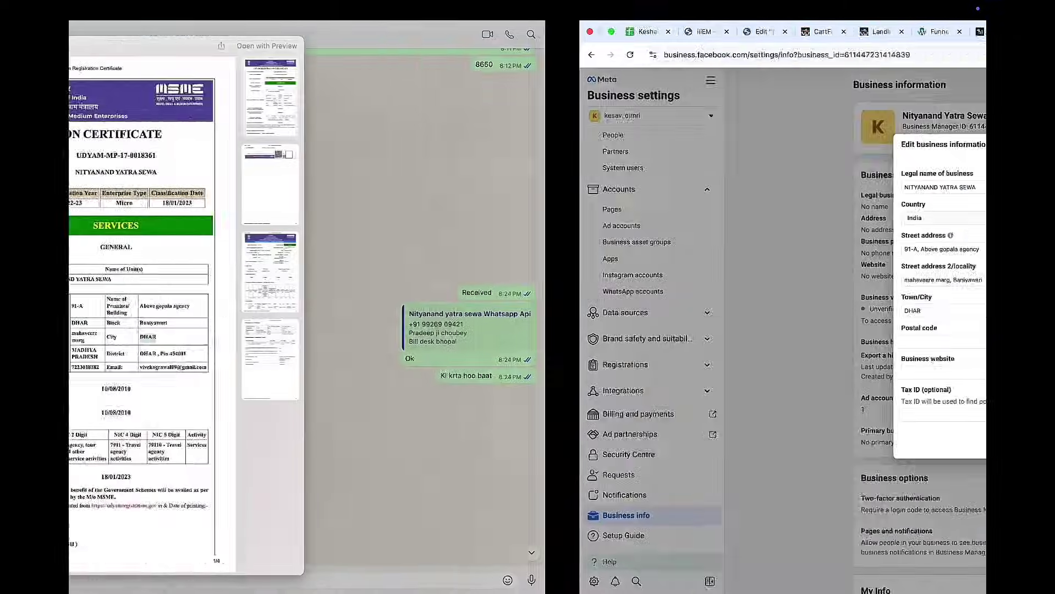
{"action": "left_click_drag", "start_coordinate": [514, 350], "coordinate": [544, 357]}
{"action": "key", "text": "ctrl+Right"}
{"action": "type", "text": "dhya Pradesh"}
Step: Copy the postal code from the certificate's district entry into the Postal code field
{"action": "left_click", "coordinate": [459, 343]}
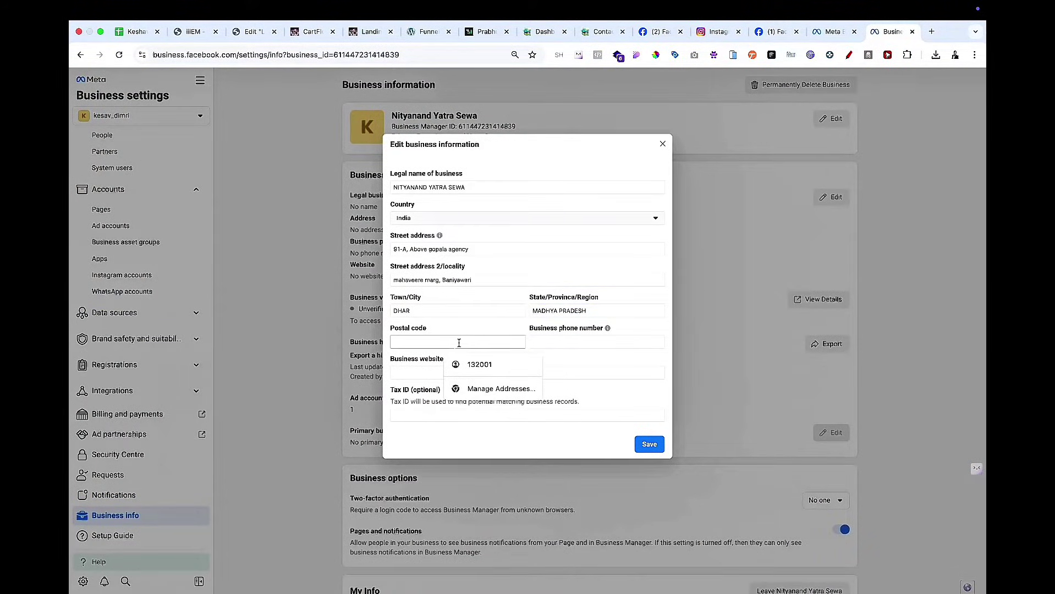
{"action": "key", "text": "ctrl+Left"}
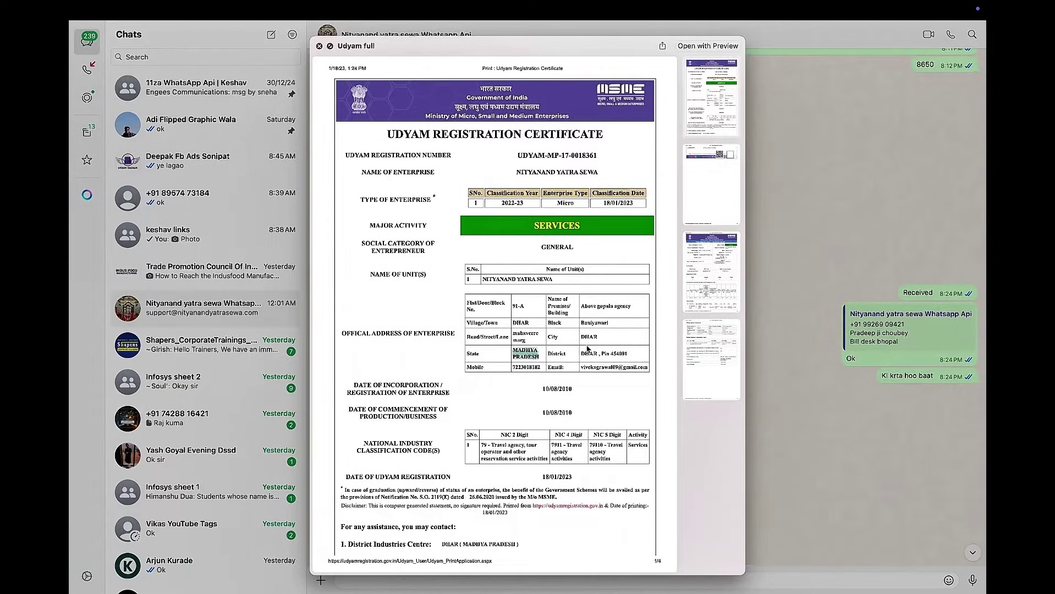
{"action": "left_click_drag", "start_coordinate": [612, 355], "coordinate": [627, 355]}
{"action": "key", "text": "super+c"}
{"action": "key", "text": "ctrl+Right"}
{"action": "left_click", "coordinate": [472, 342]}
{"action": "key", "text": "super+v"}
Step: Copy the mobile number from the Udyam certificate into the Business phone number field
{"action": "left_click", "coordinate": [586, 342]}
{"action": "key", "text": "ctrl+Left"}
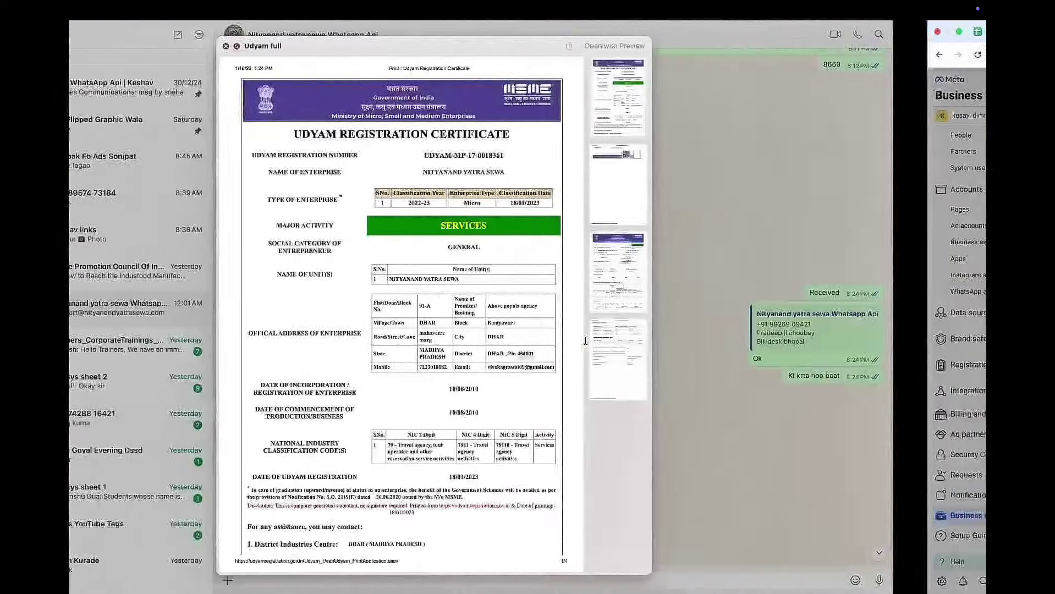
{"action": "double_click", "coordinate": [531, 368]}
{"action": "key", "text": "super+c"}
{"action": "key", "text": "ctrl+Right"}
{"action": "key", "text": "super+v"}
{"action": "key", "text": "ctrl+Left"}
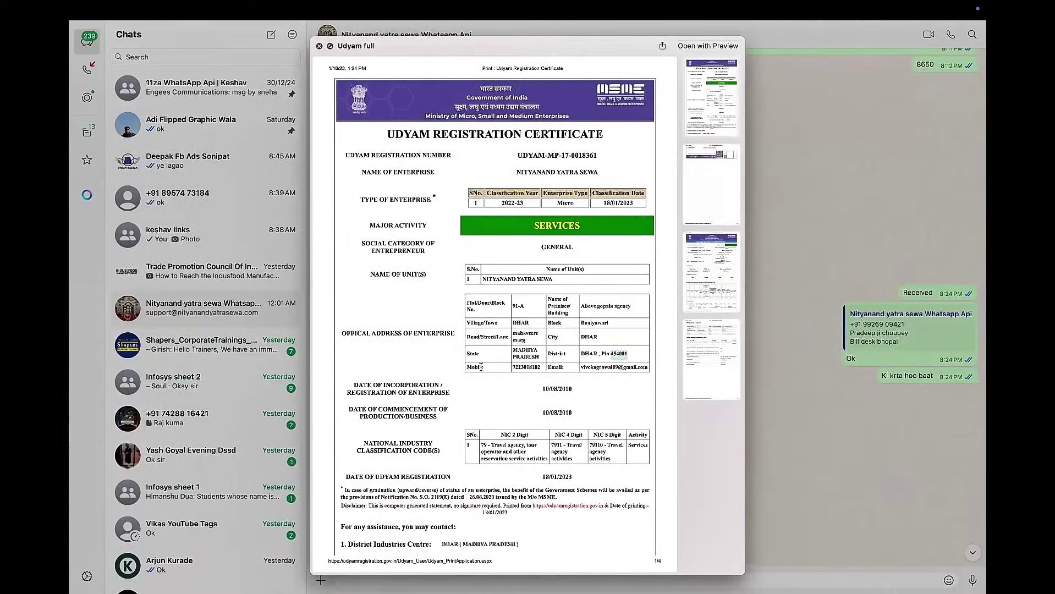
{"action": "mouse_move", "coordinate": [514, 370]}
{"action": "key", "text": "ctrl+Right"}
{"action": "key", "text": "ctrl+a"}
{"action": "key", "text": "ctrl+v"}
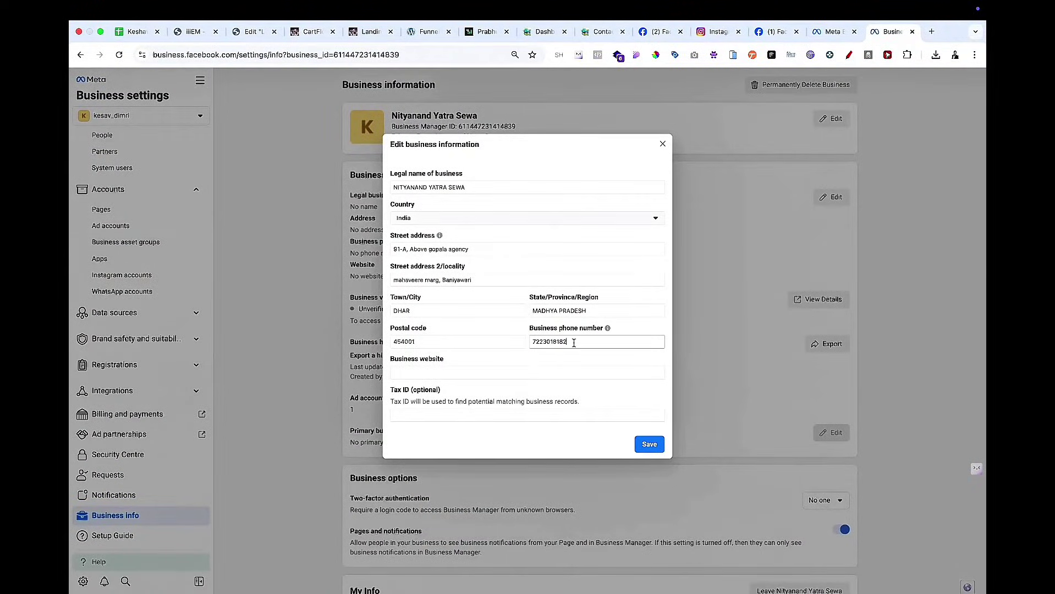
{"action": "left_click", "coordinate": [494, 373]}
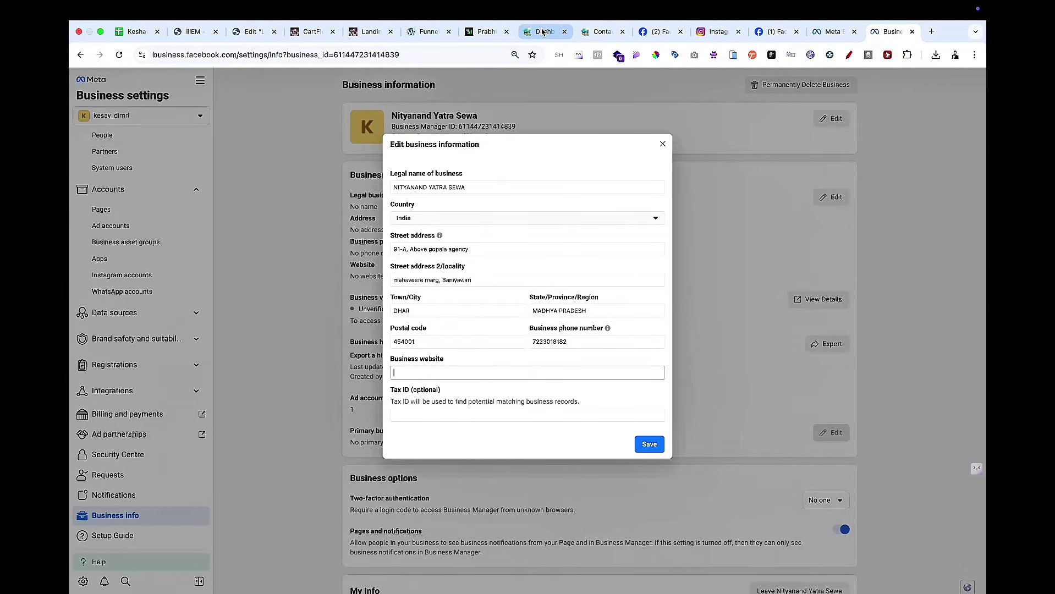
{"action": "left_click", "coordinate": [545, 31]}
{"action": "left_click", "coordinate": [250, 58]}
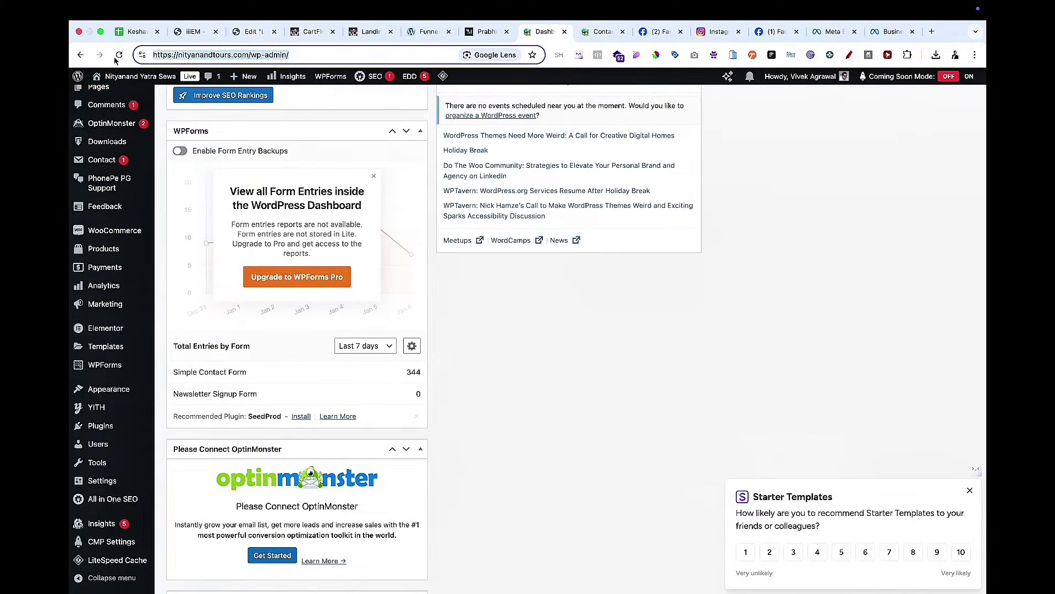
{"action": "left_click", "coordinate": [894, 32]}
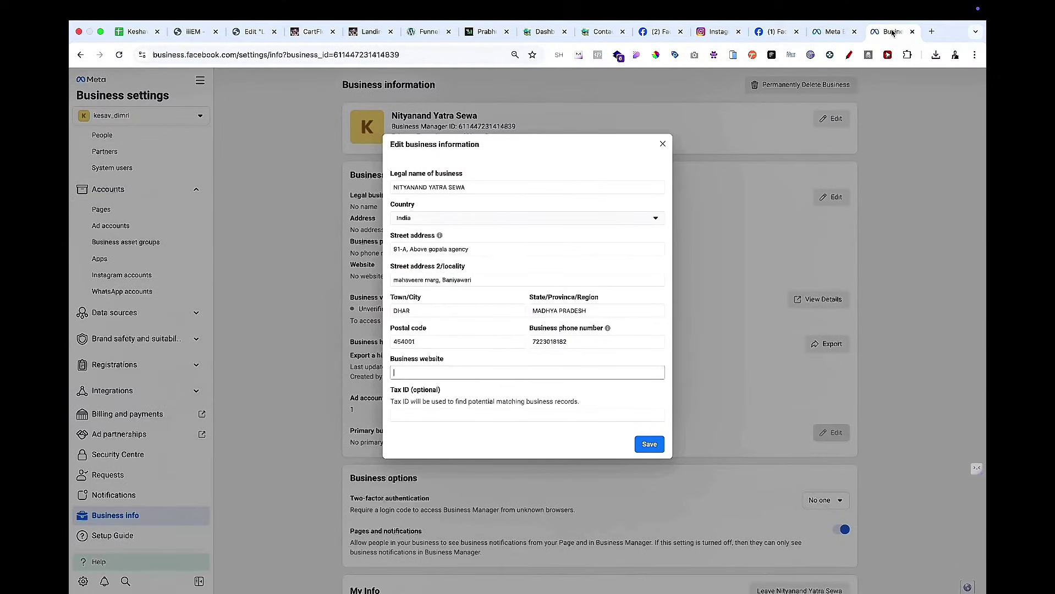
{"action": "key", "text": "super+v"}
{"action": "key", "text": "BackSpace"}
{"action": "key", "text": "BackSpace"}
{"action": "key", "text": "BackSpace"}
{"action": "key", "text": "BackSpace"}
{"action": "key", "text": "BackSpace"}
{"action": "left_click", "coordinate": [647, 451]}
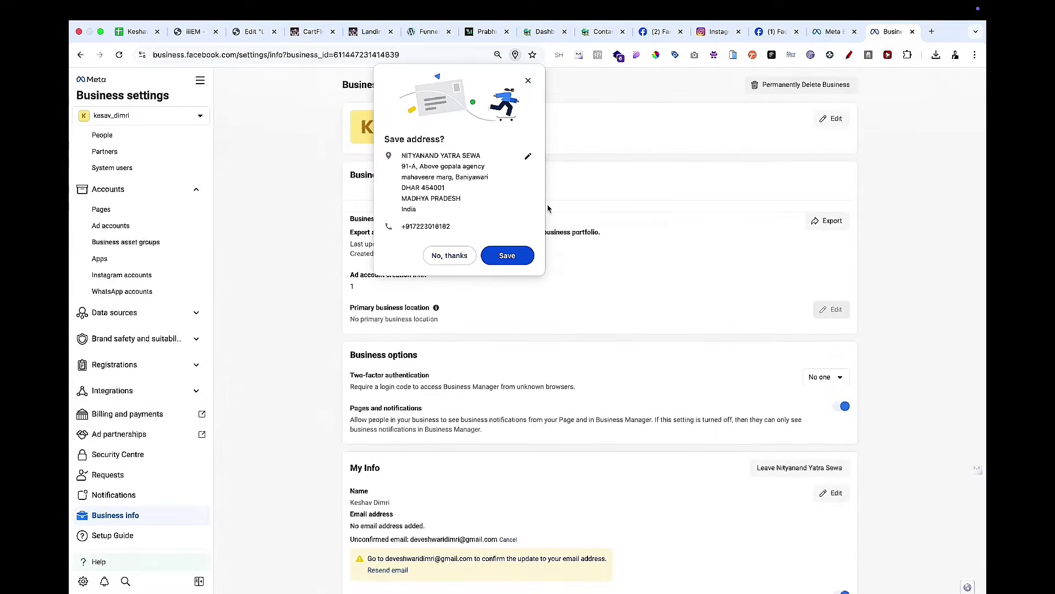
{"action": "left_click", "coordinate": [450, 256]}
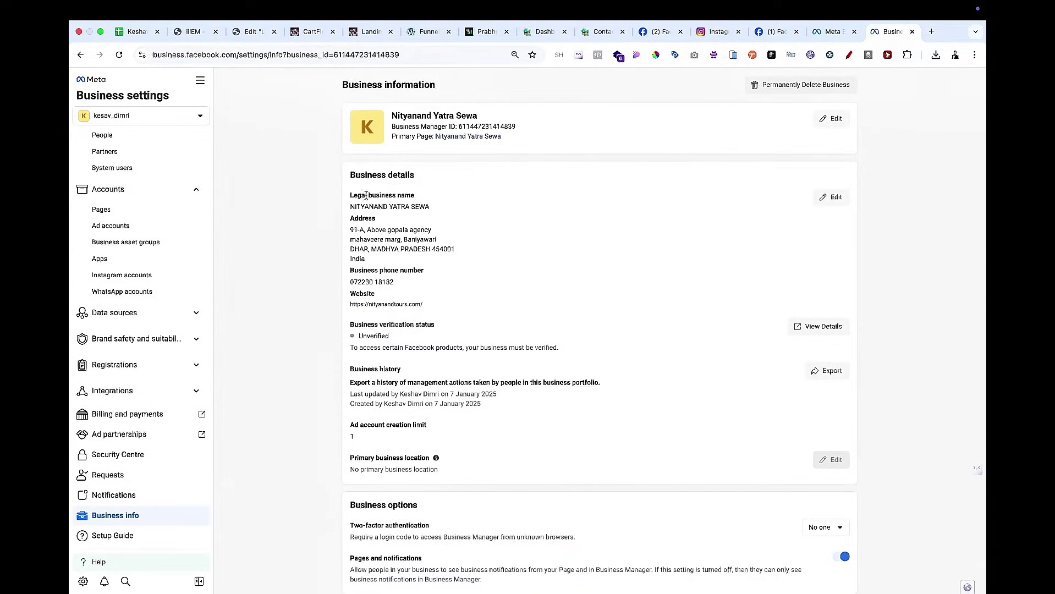
Step: Review the saved business details and check the portfolio's verification status and eligibility in its verification details
{"action": "left_click_drag", "start_coordinate": [349, 191], "coordinate": [478, 321]}
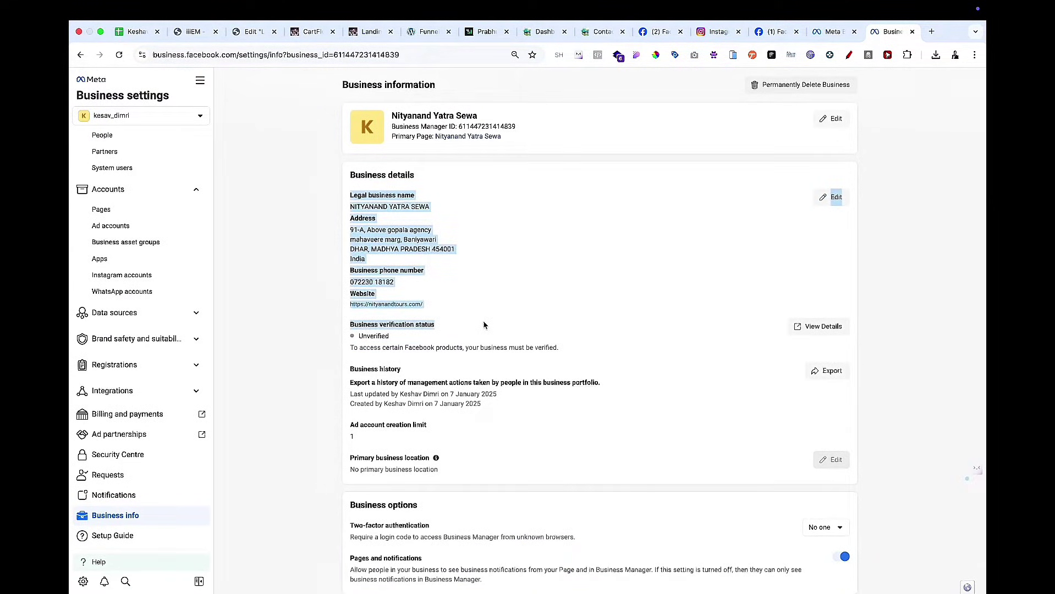
{"action": "scroll", "coordinate": [484, 325], "scroll_direction": "down", "scroll_amount": 5}
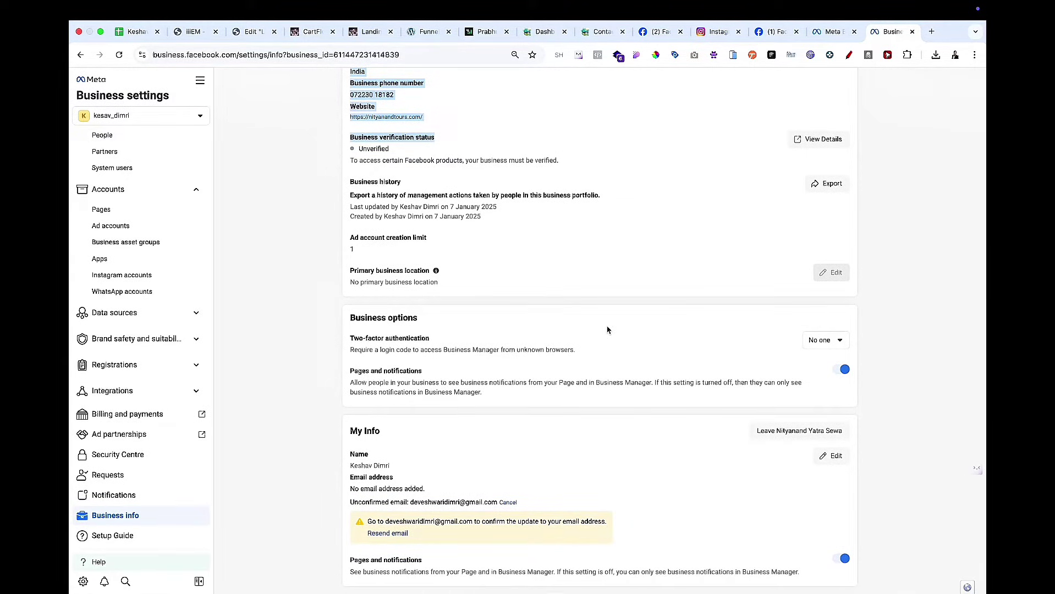
{"action": "scroll", "coordinate": [710, 208], "scroll_direction": "up", "scroll_amount": 3}
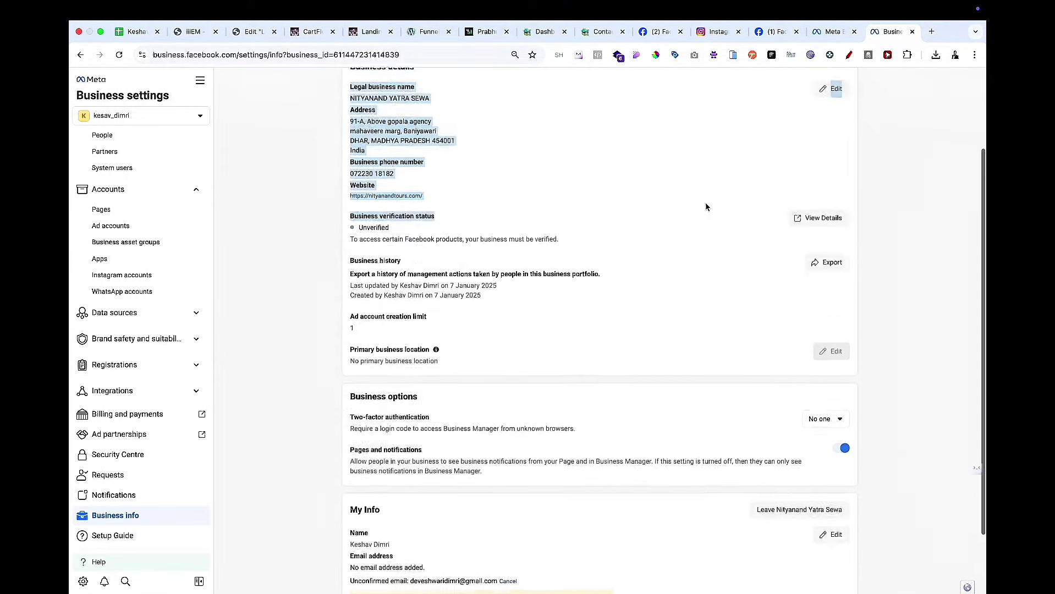
{"action": "left_click_drag", "start_coordinate": [365, 243], "coordinate": [389, 256]}
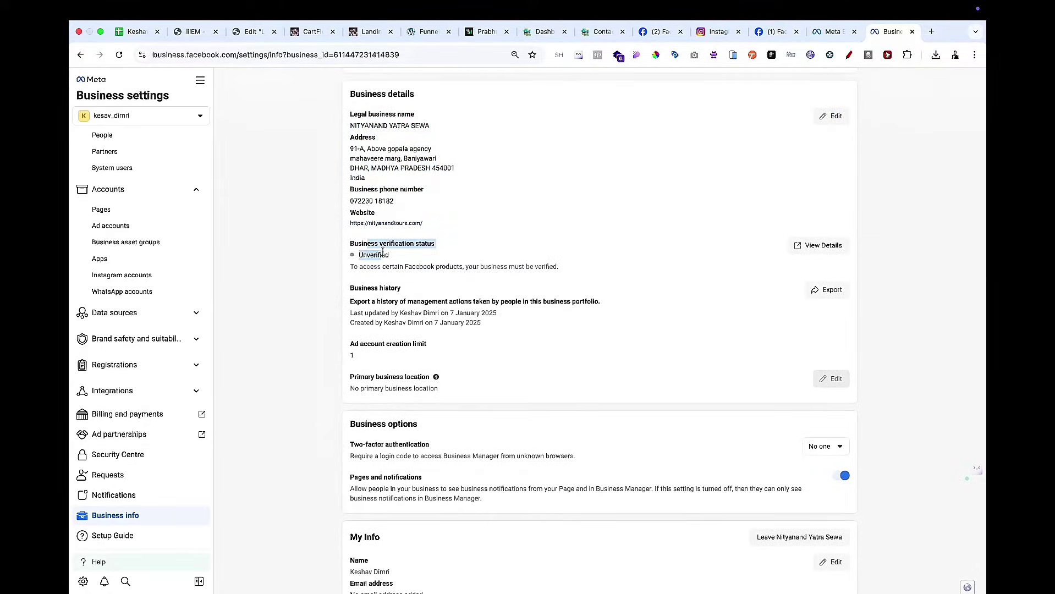
{"action": "left_click", "coordinate": [819, 246]}
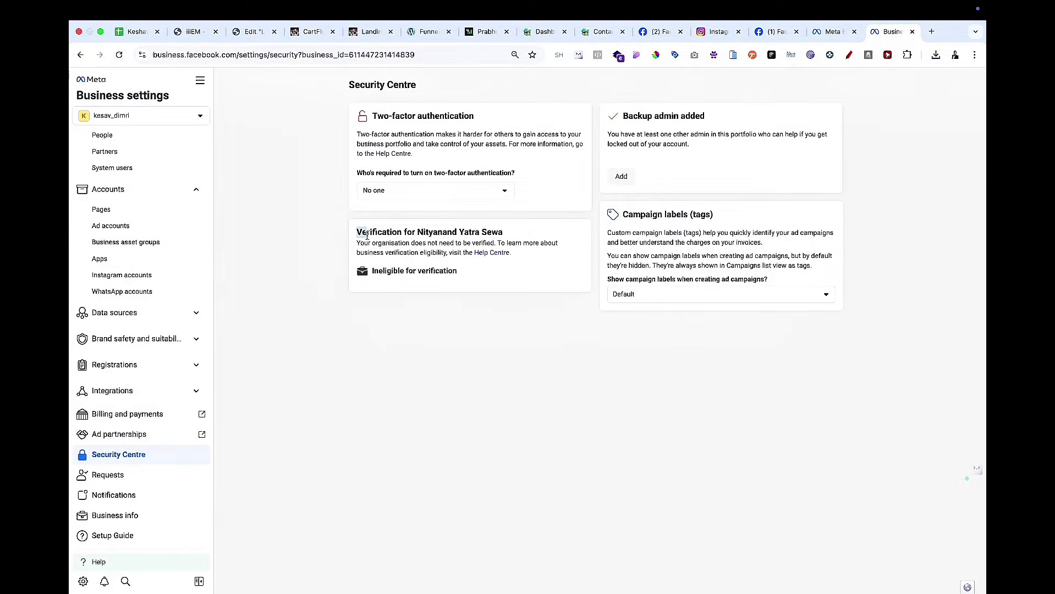
{"action": "left_click_drag", "start_coordinate": [356, 228], "coordinate": [470, 309]}
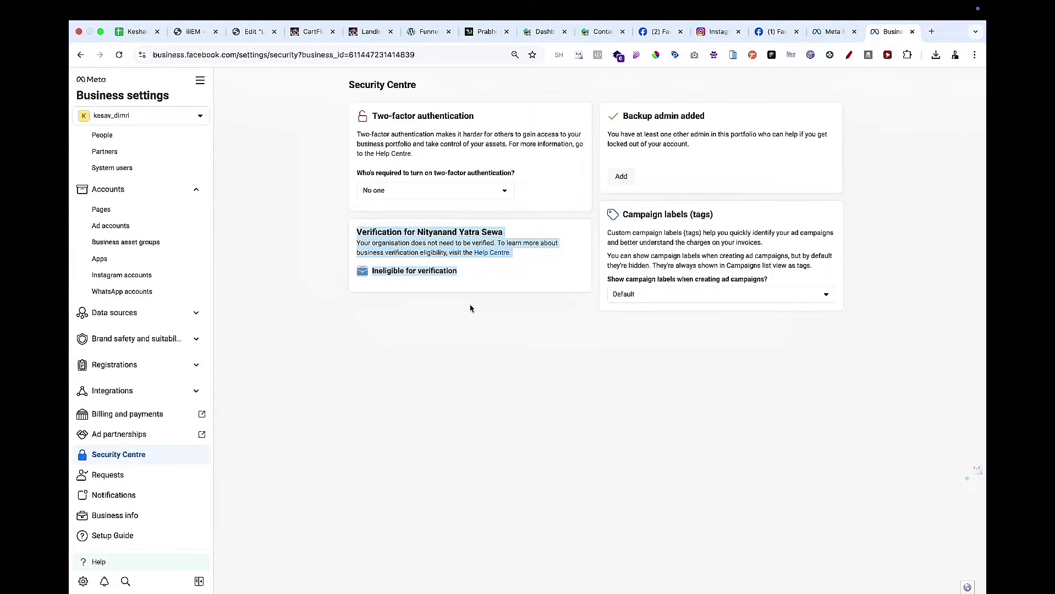
{"action": "left_click", "coordinate": [470, 309]}
Step: Search Google for "meta for developers" in a new tab, open the Meta for Developers site and try to reach My Apps
{"action": "key", "text": "super+t"}
{"action": "type", "text": "m"}
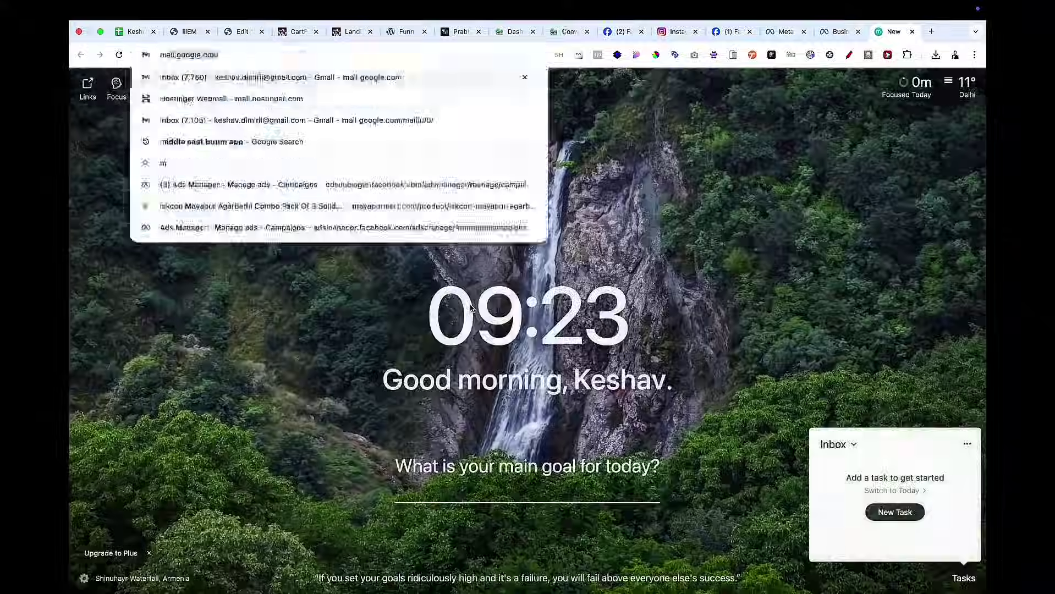
{"action": "type", "text": "eta for developers"}
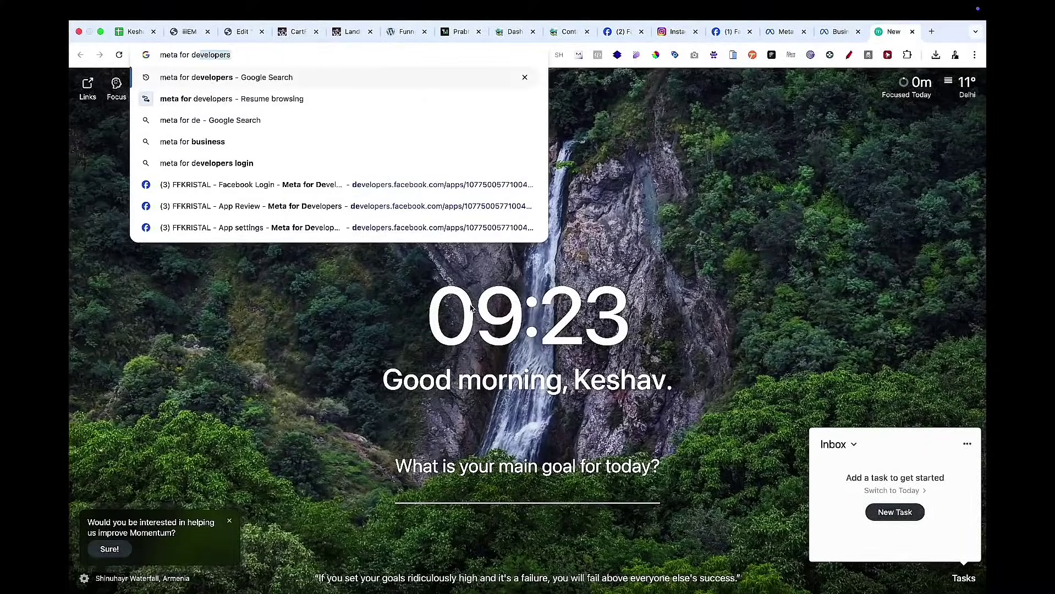
{"action": "key", "text": "Return"}
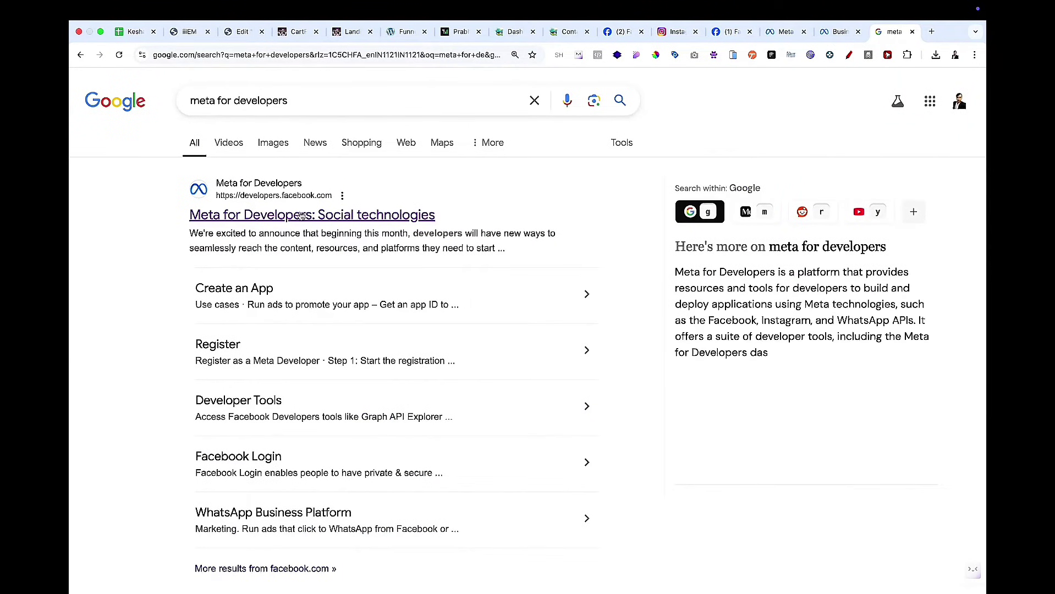
{"action": "left_click", "coordinate": [301, 216]}
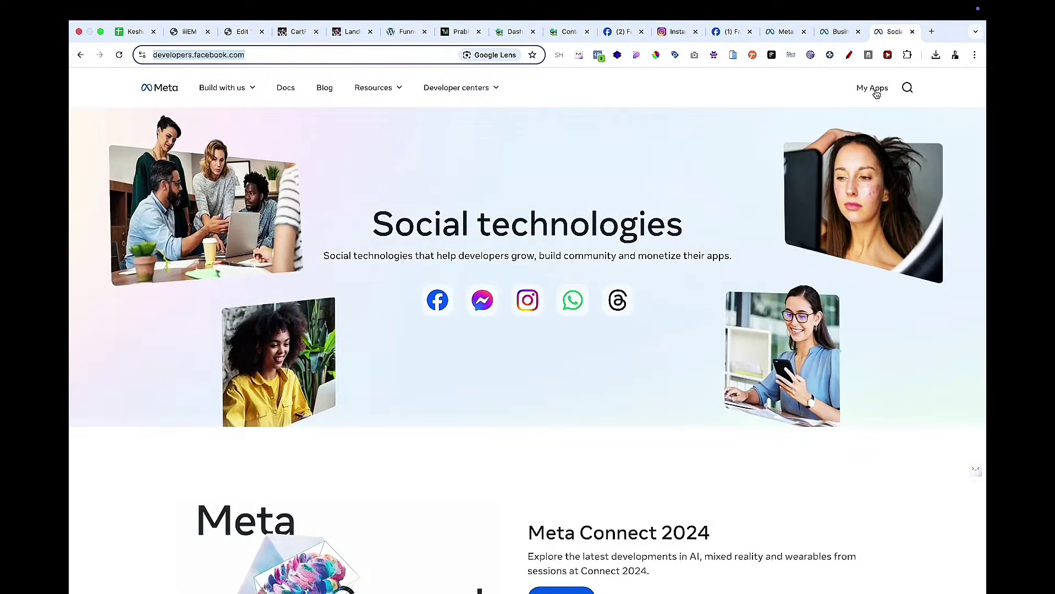
{"action": "left_click", "coordinate": [874, 89]}
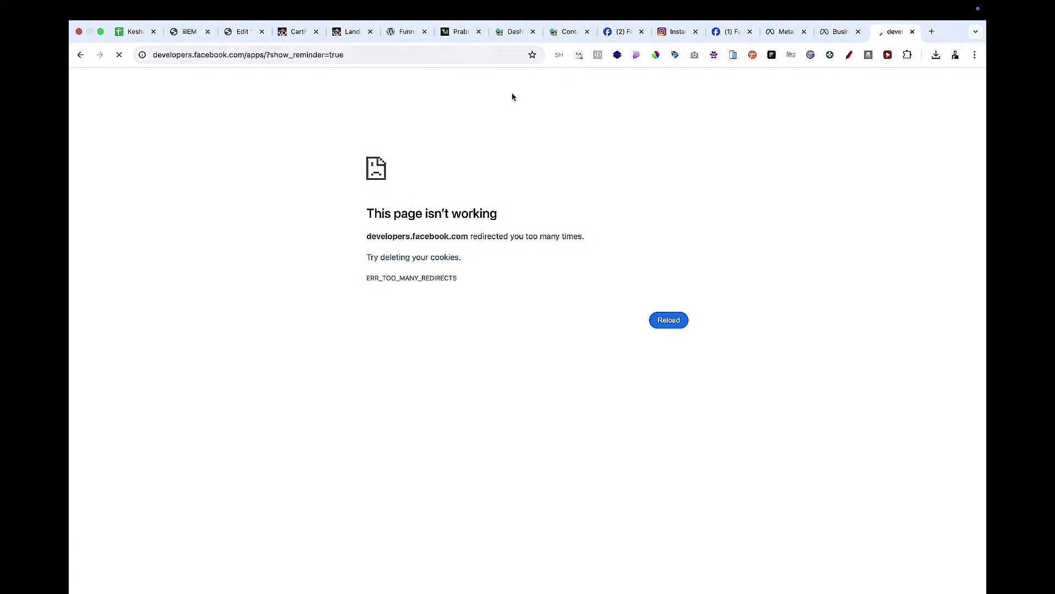
Step: Try to load developers.facebook.com/apps/creation/ directly in a new browser tab
{"action": "left_click", "coordinate": [931, 33]}
{"action": "type", "text": "deve"}
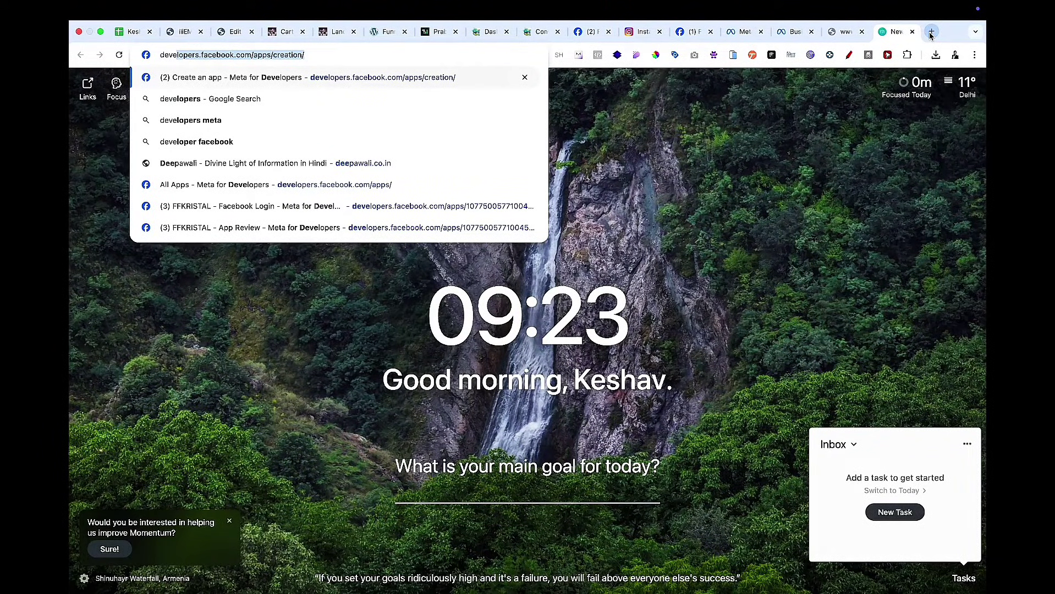
{"action": "key", "text": "Return"}
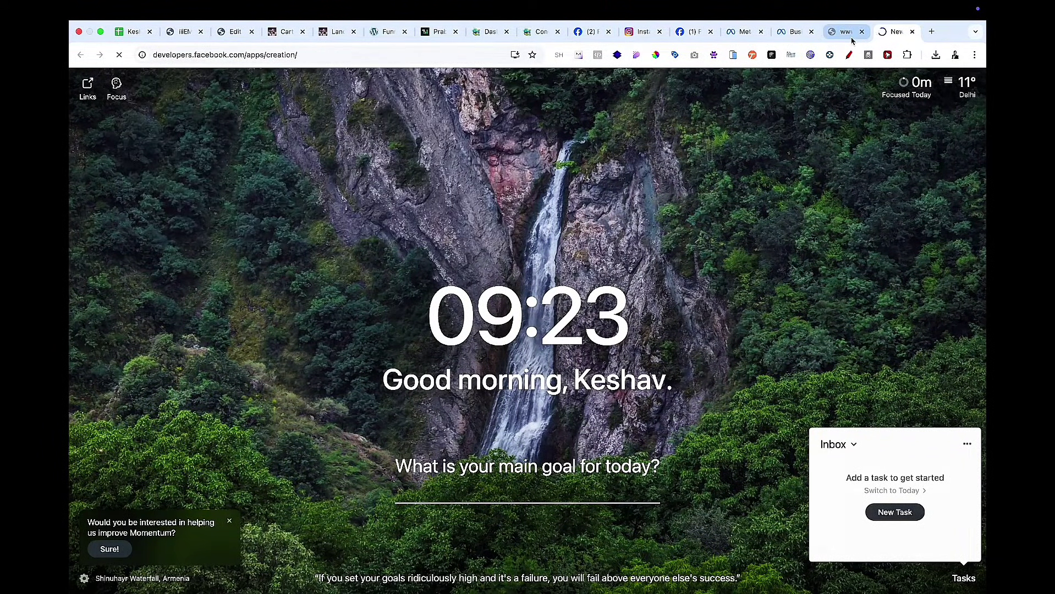
{"action": "left_click", "coordinate": [407, 54]}
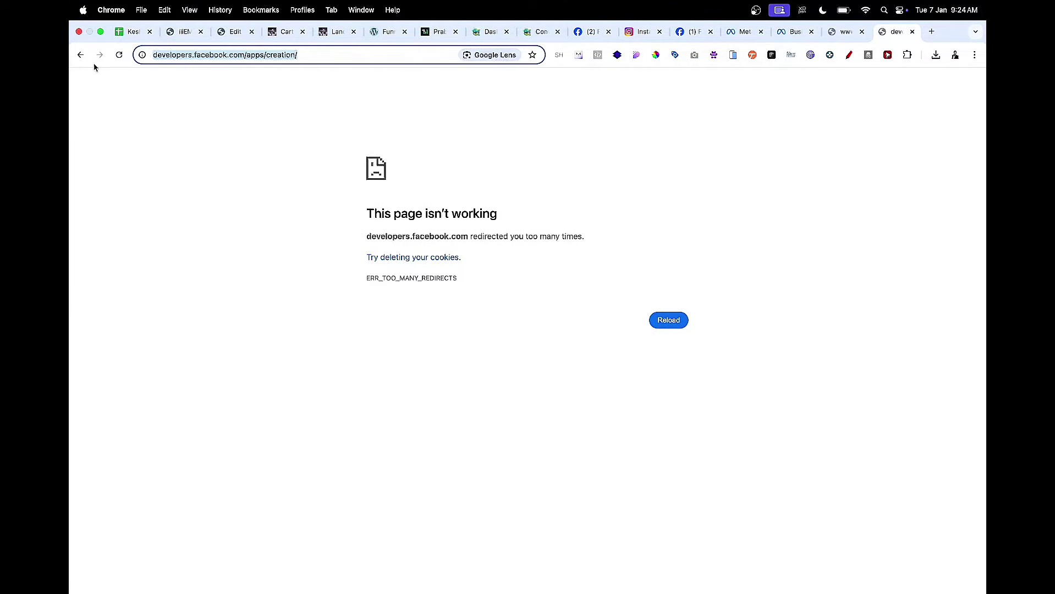
{"action": "key", "text": "ctrl+Left"}
{"action": "key", "text": "ctrl+Left"}
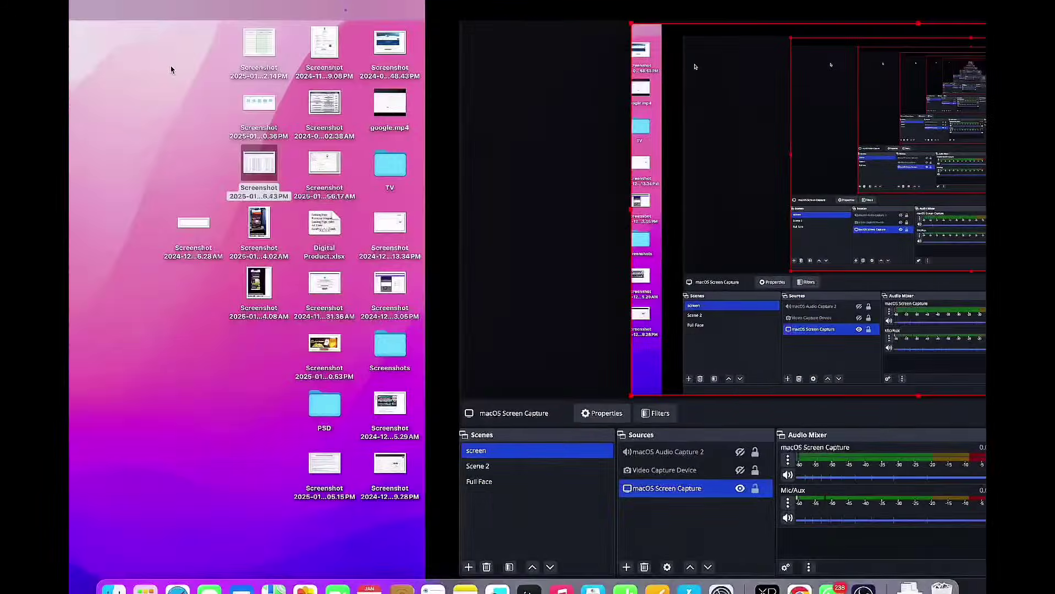
{"action": "left_click", "coordinate": [177, 573]}
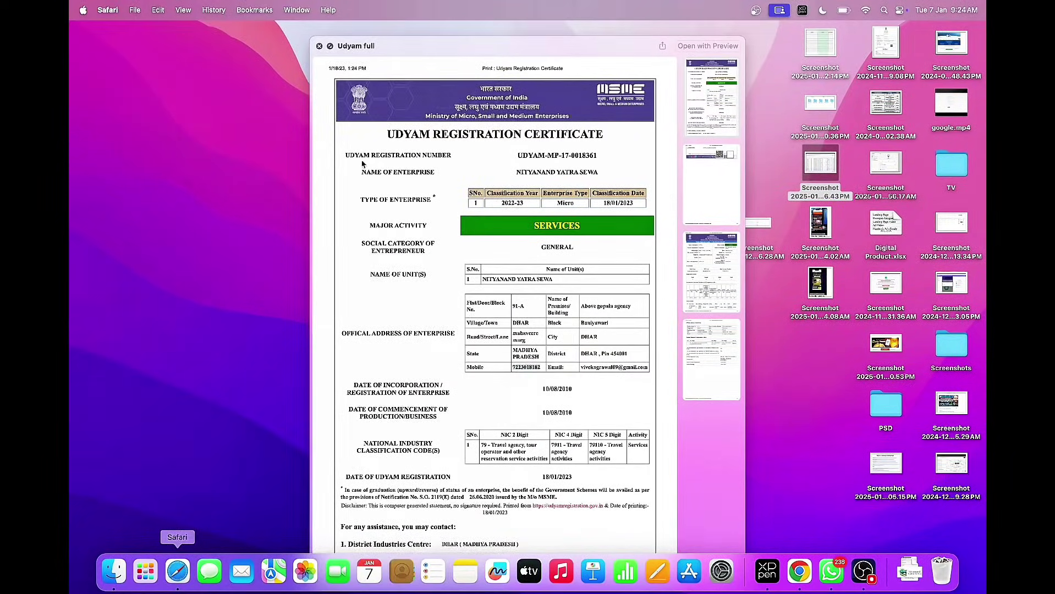
{"action": "type", "text": "https://developers.facebook.com/apps/creation/"}
{"action": "key", "text": "Return"}
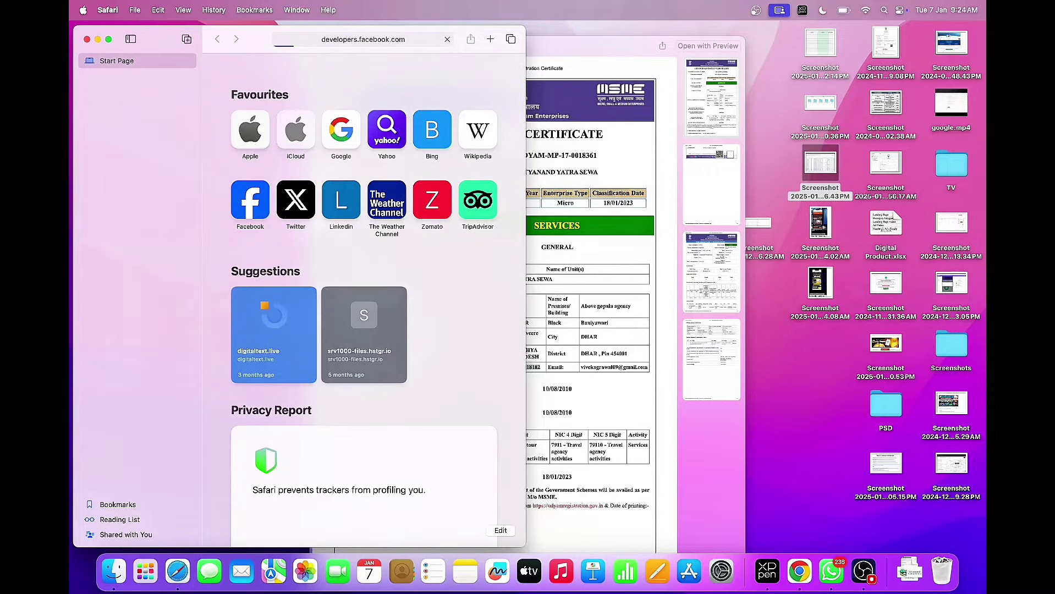